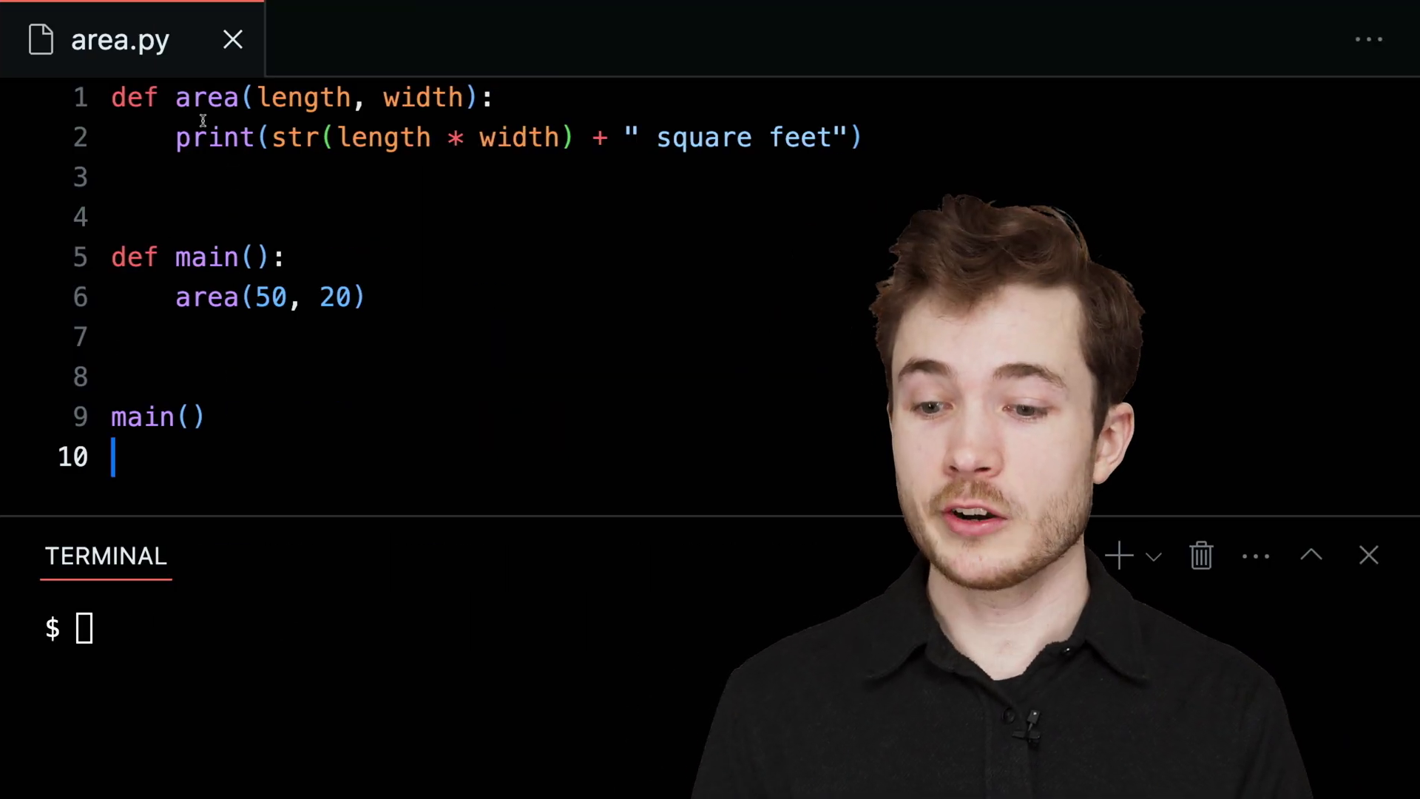
left_click(206, 98)
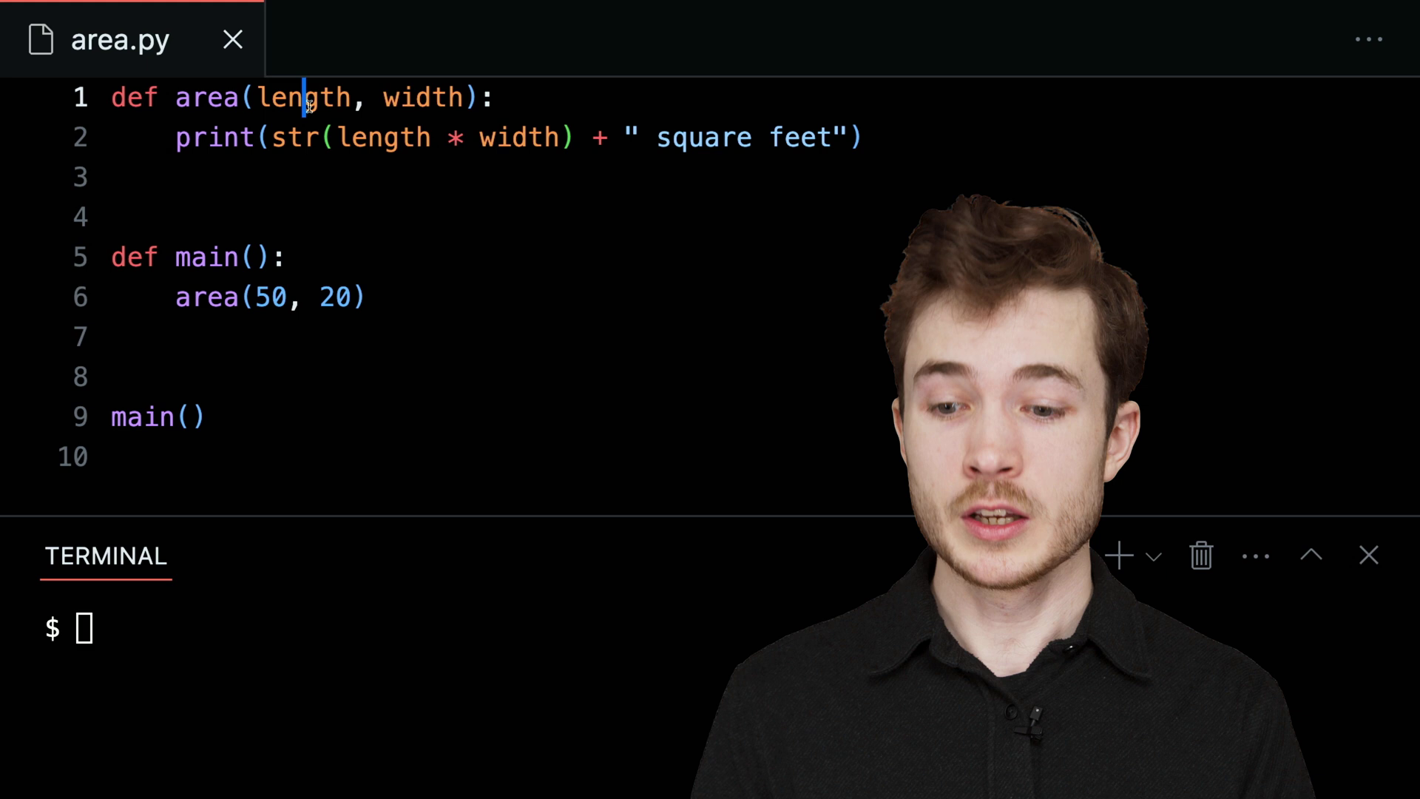
left_click(420, 98)
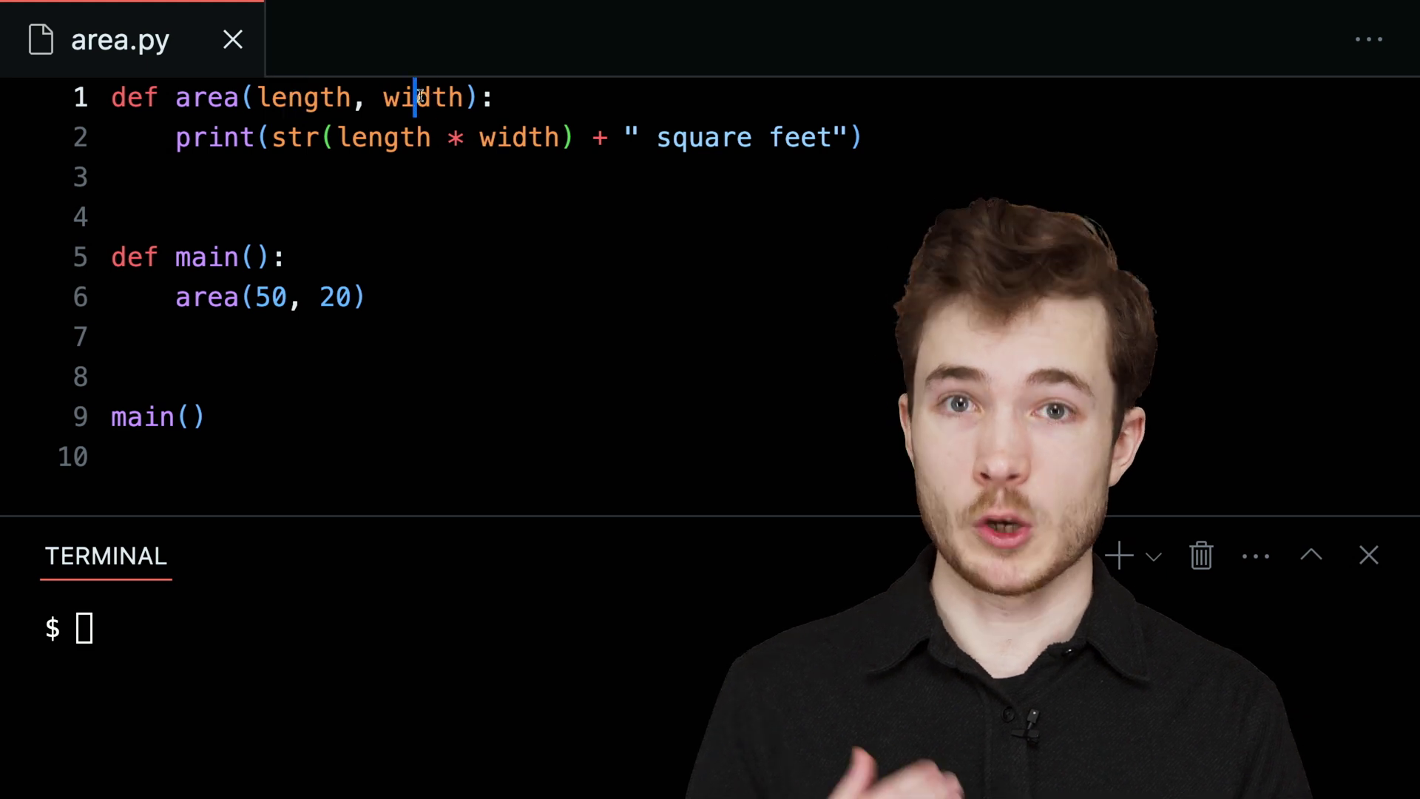
left_click(211, 140)
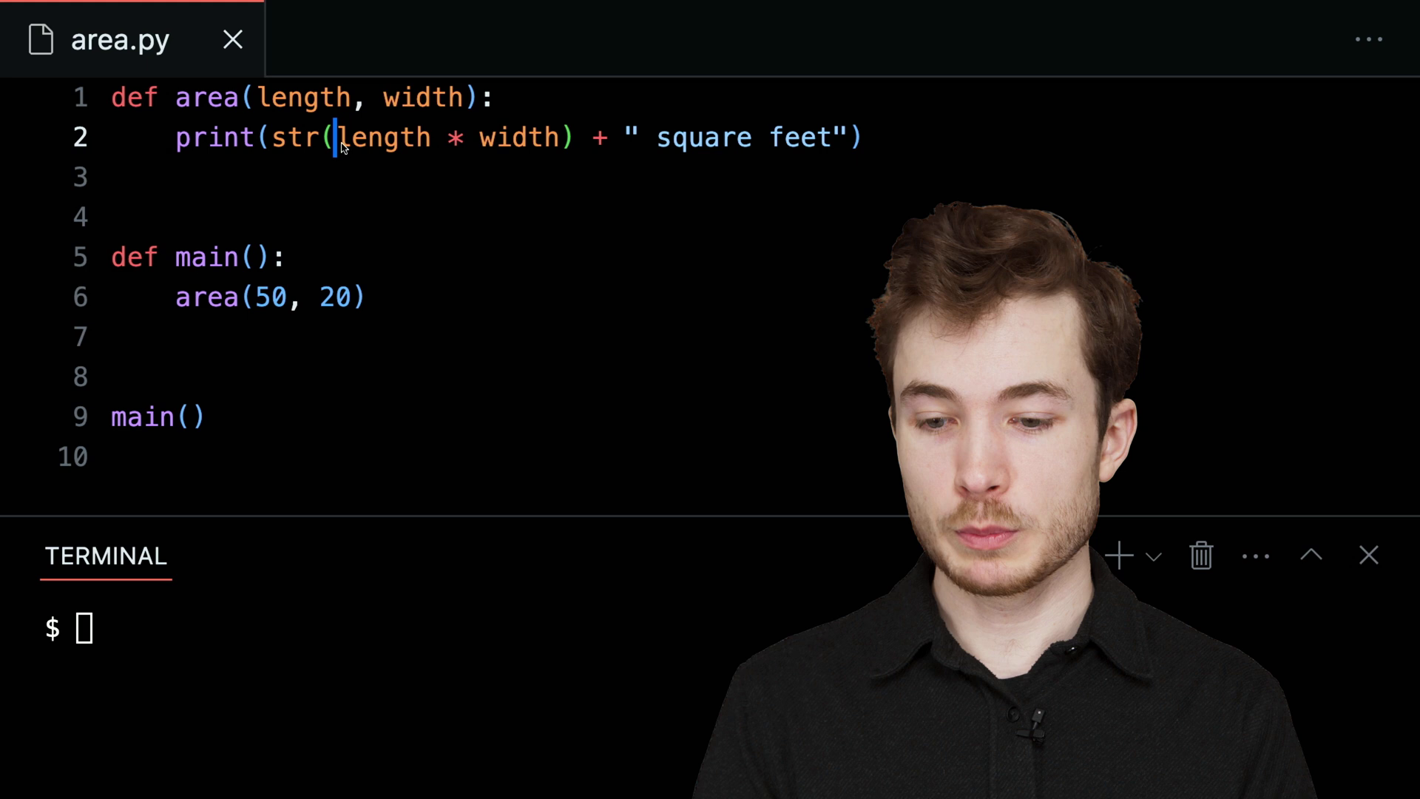
left_click_drag(340, 140, 568, 144)
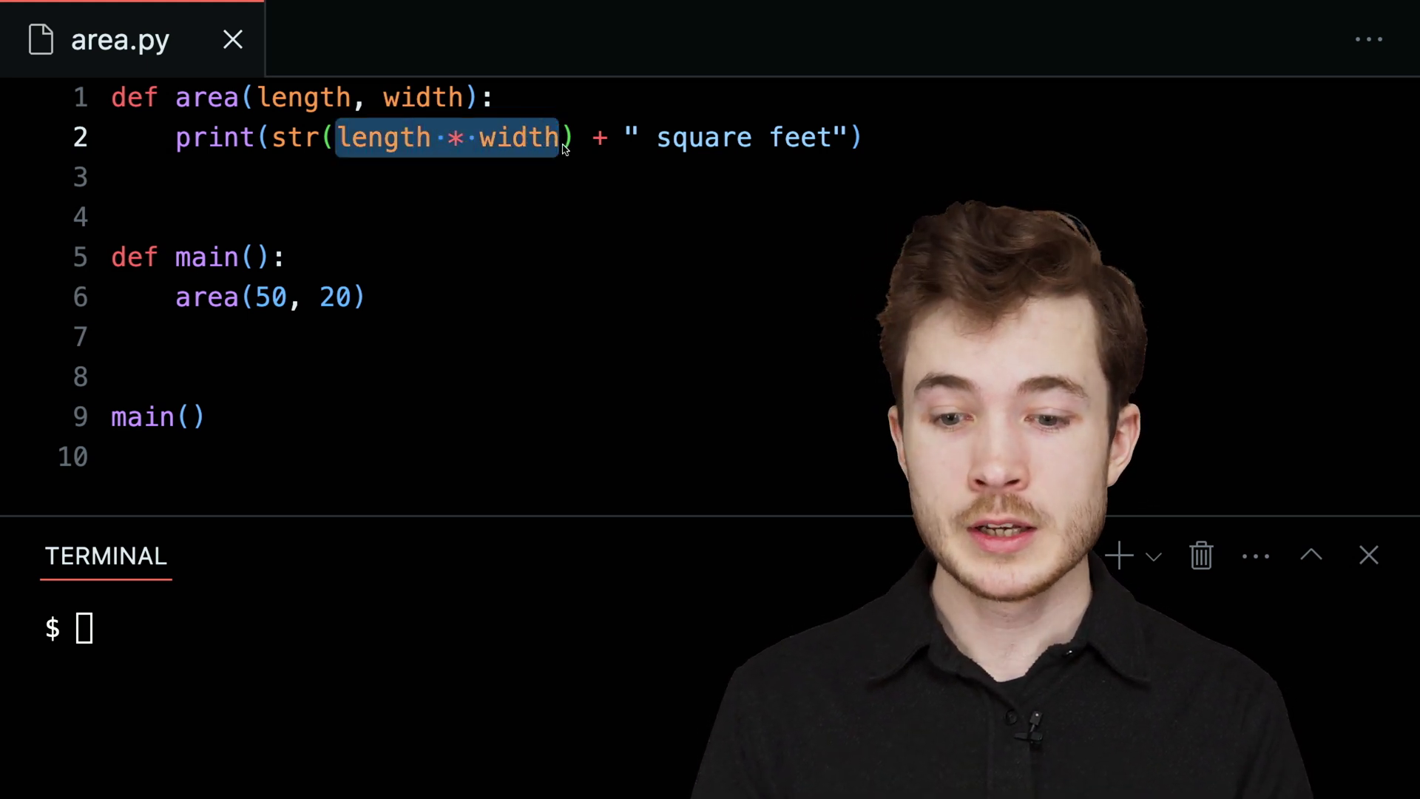
left_click(565, 143)
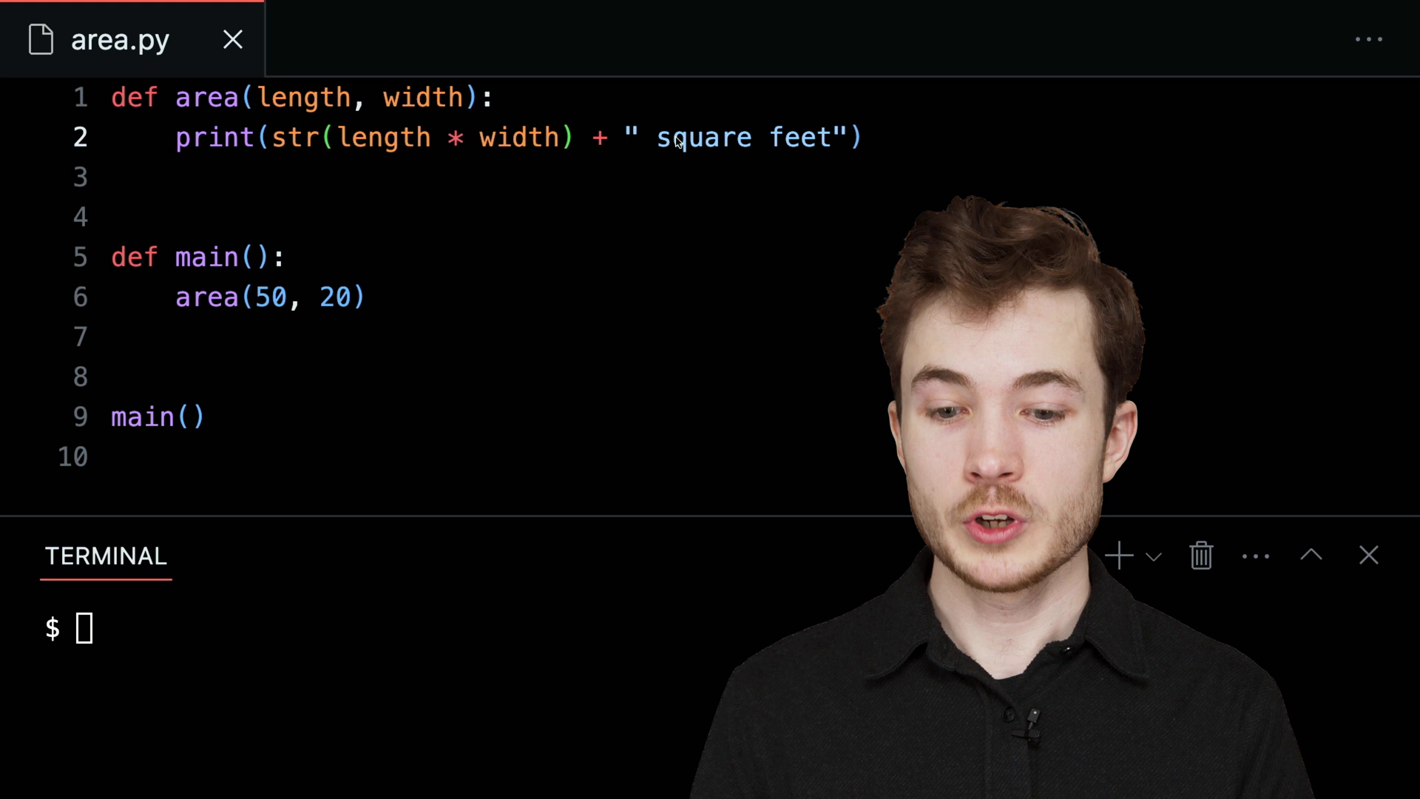
left_click_drag(655, 138, 830, 144)
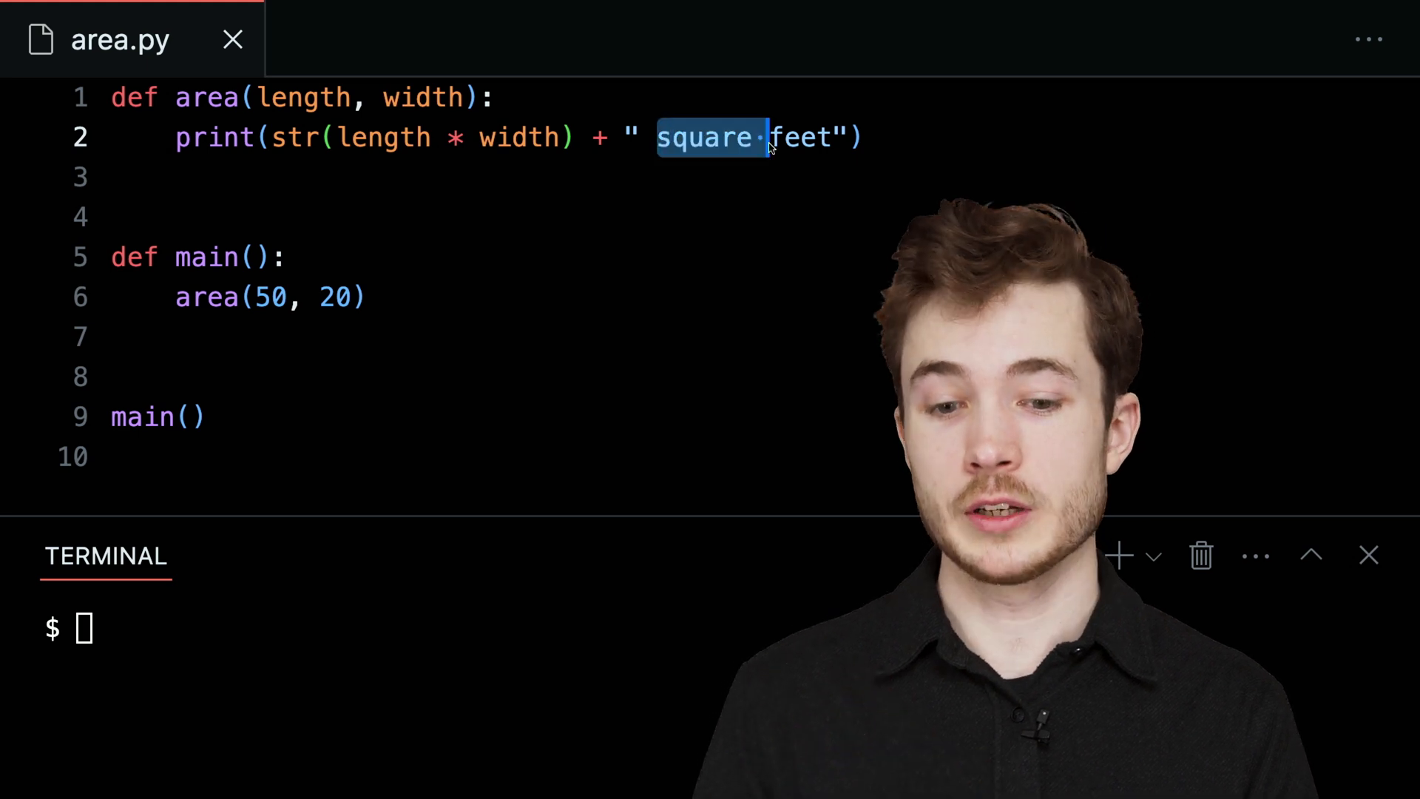
left_click(830, 142)
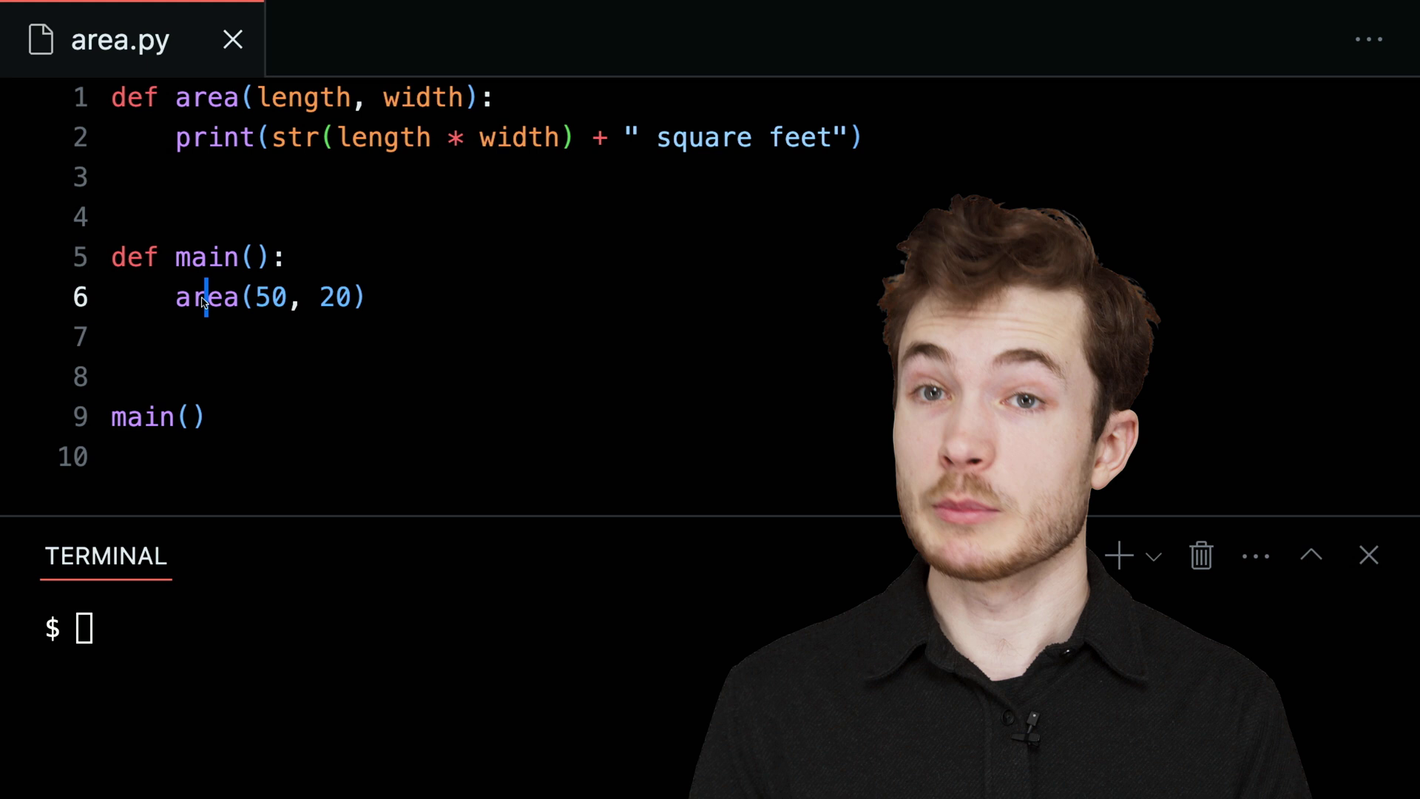
left_click(272, 298)
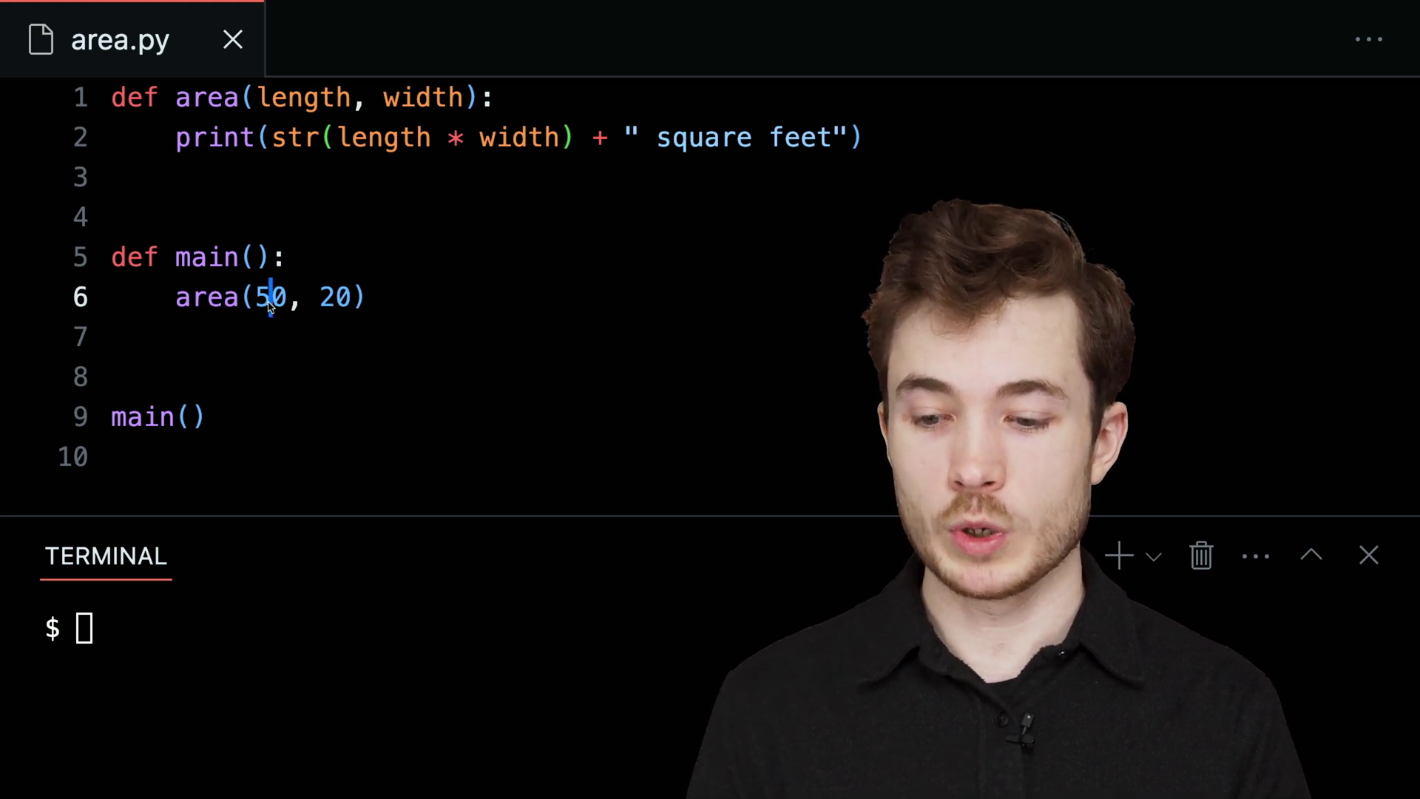
Run python area.py to print 1000 square feet, then place the caret below area(50, 20)
left_click(197, 651)
type("pyth")
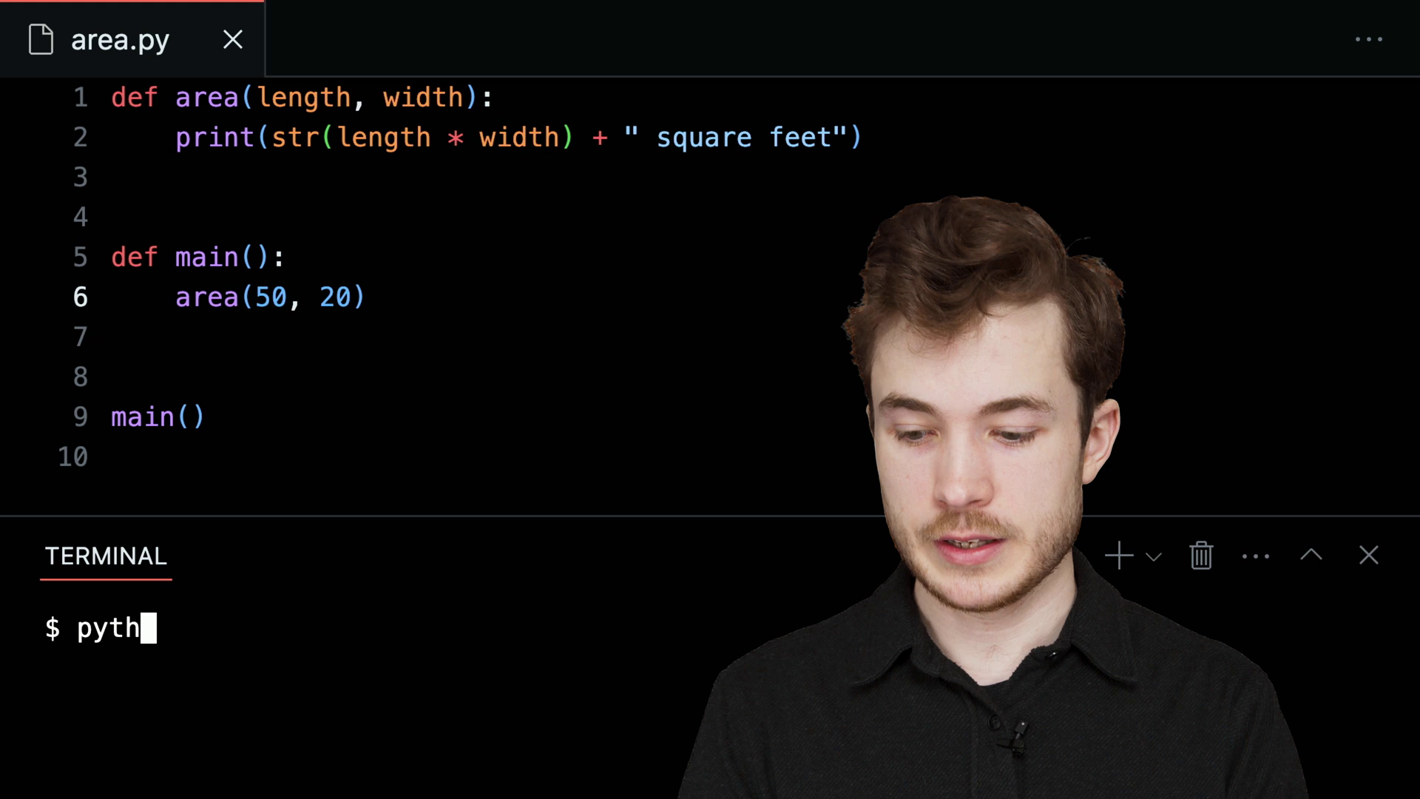
type("on a")
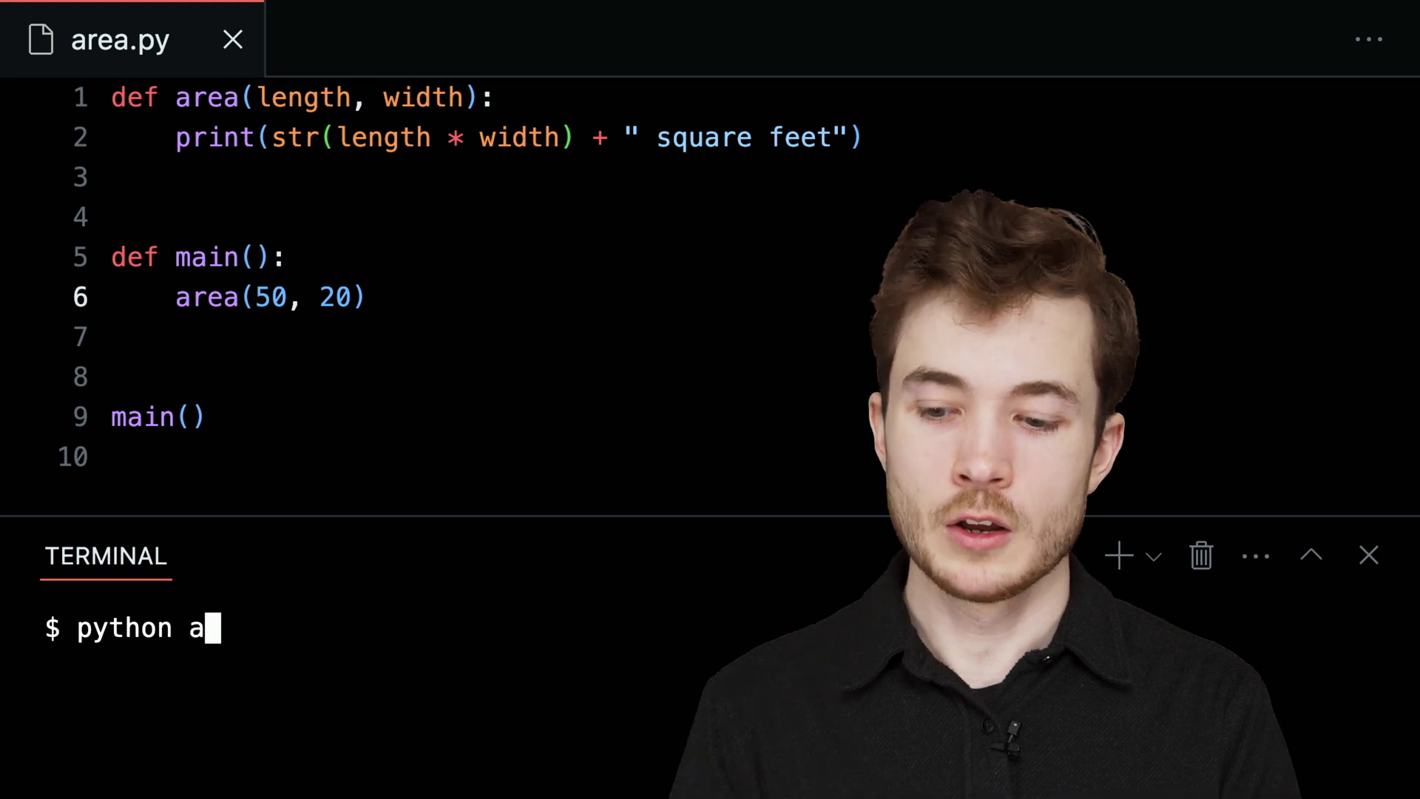
type("rea.py")
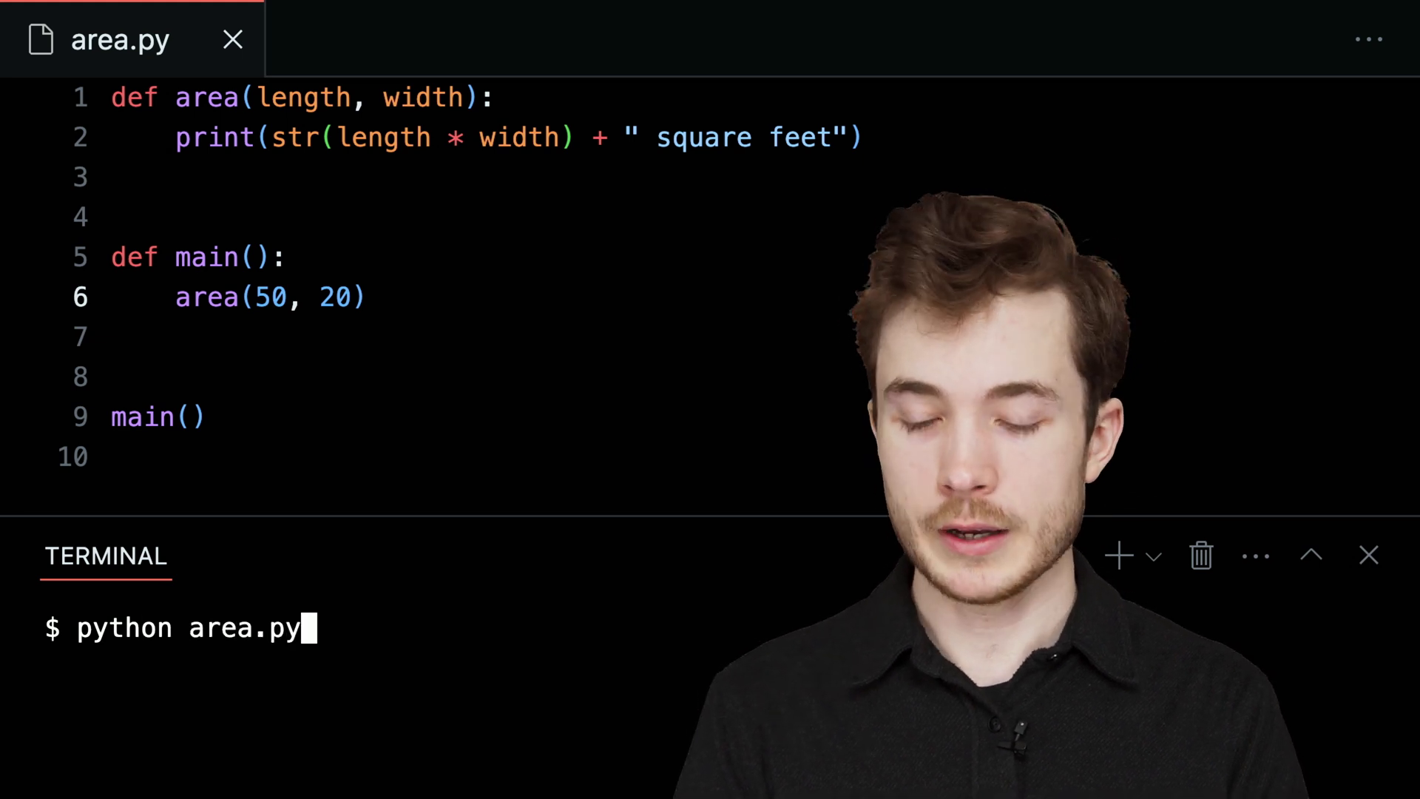
key("Return")
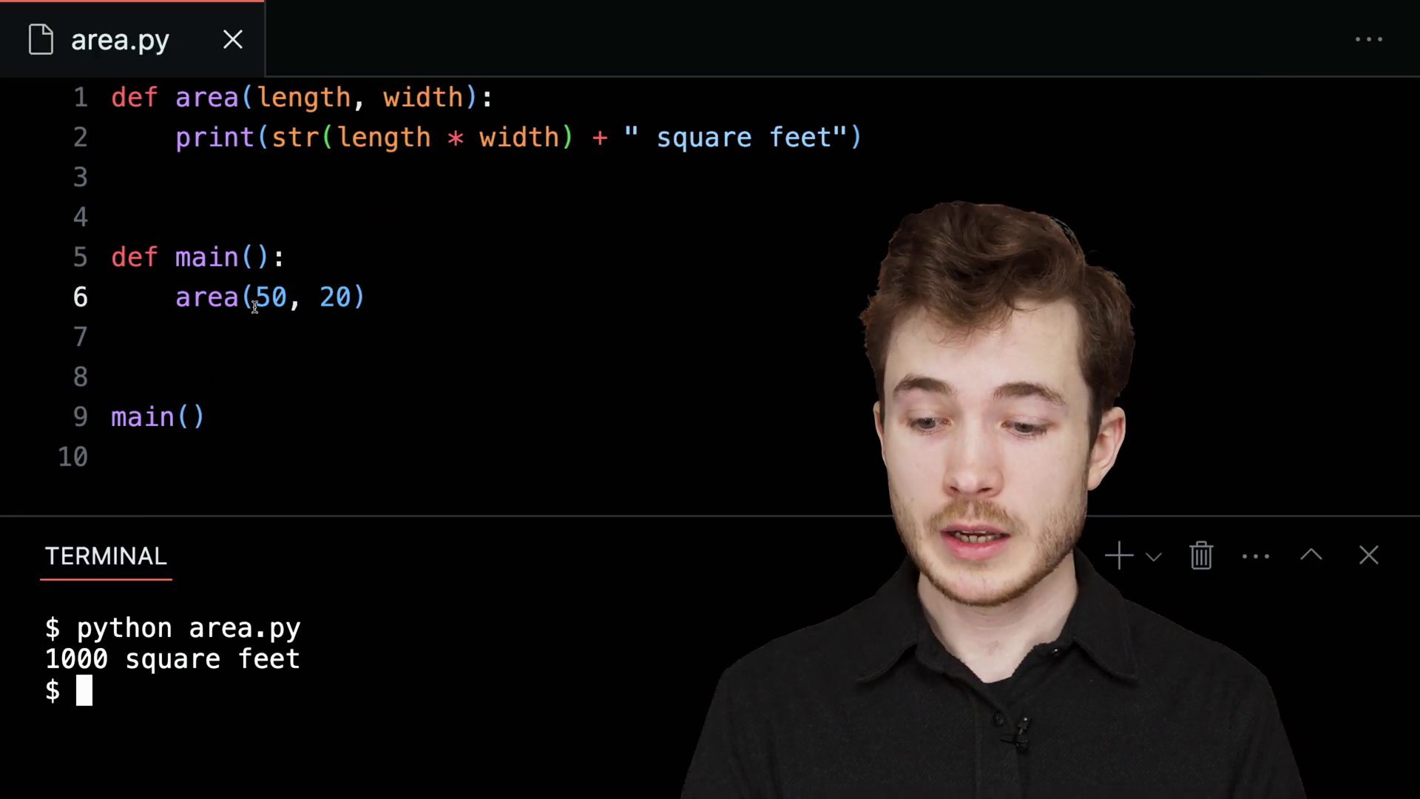
left_click(207, 297)
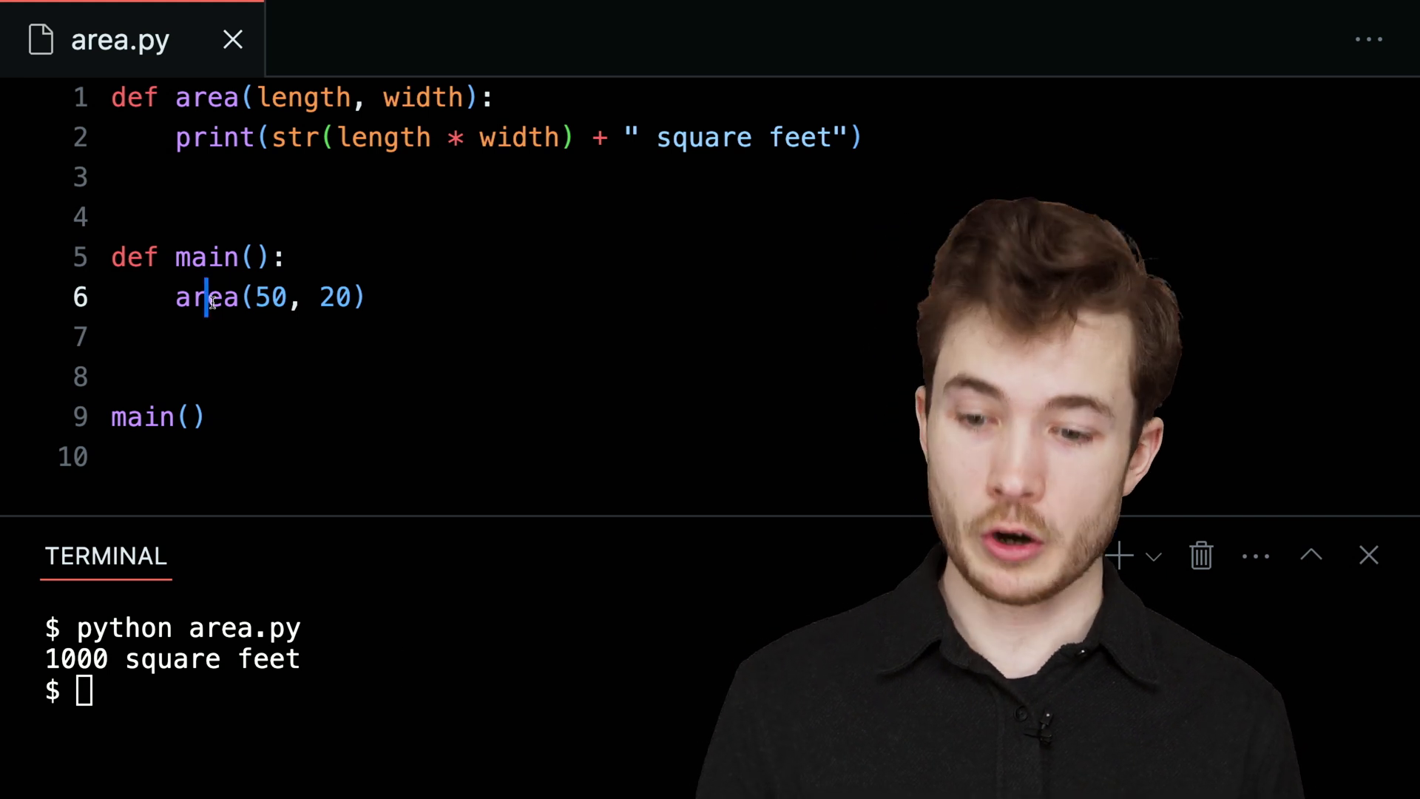
left_click(225, 342)
Add area(50, 50) below the first call and rerun python area.py, printing 1000 and 2500
key("Return")
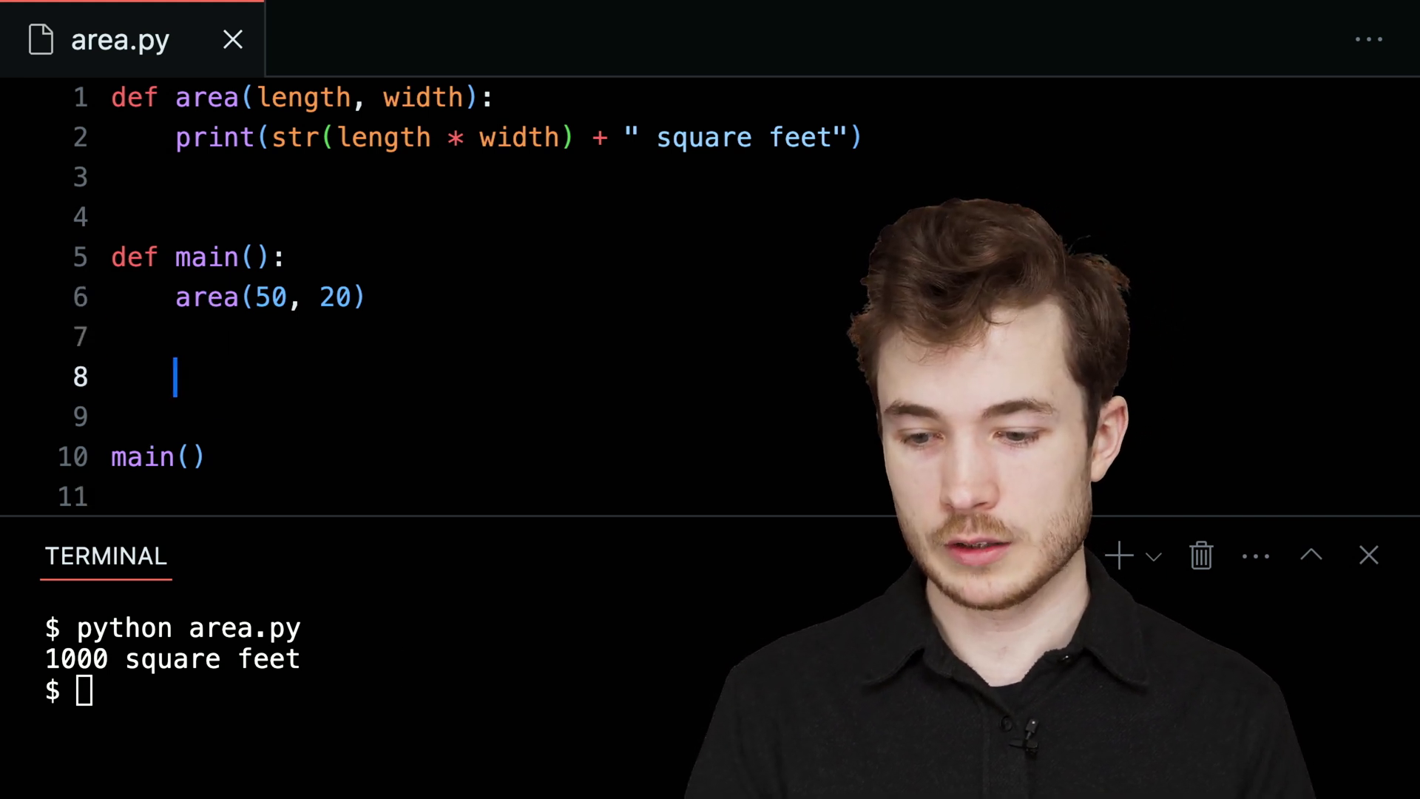
type("area(50,")
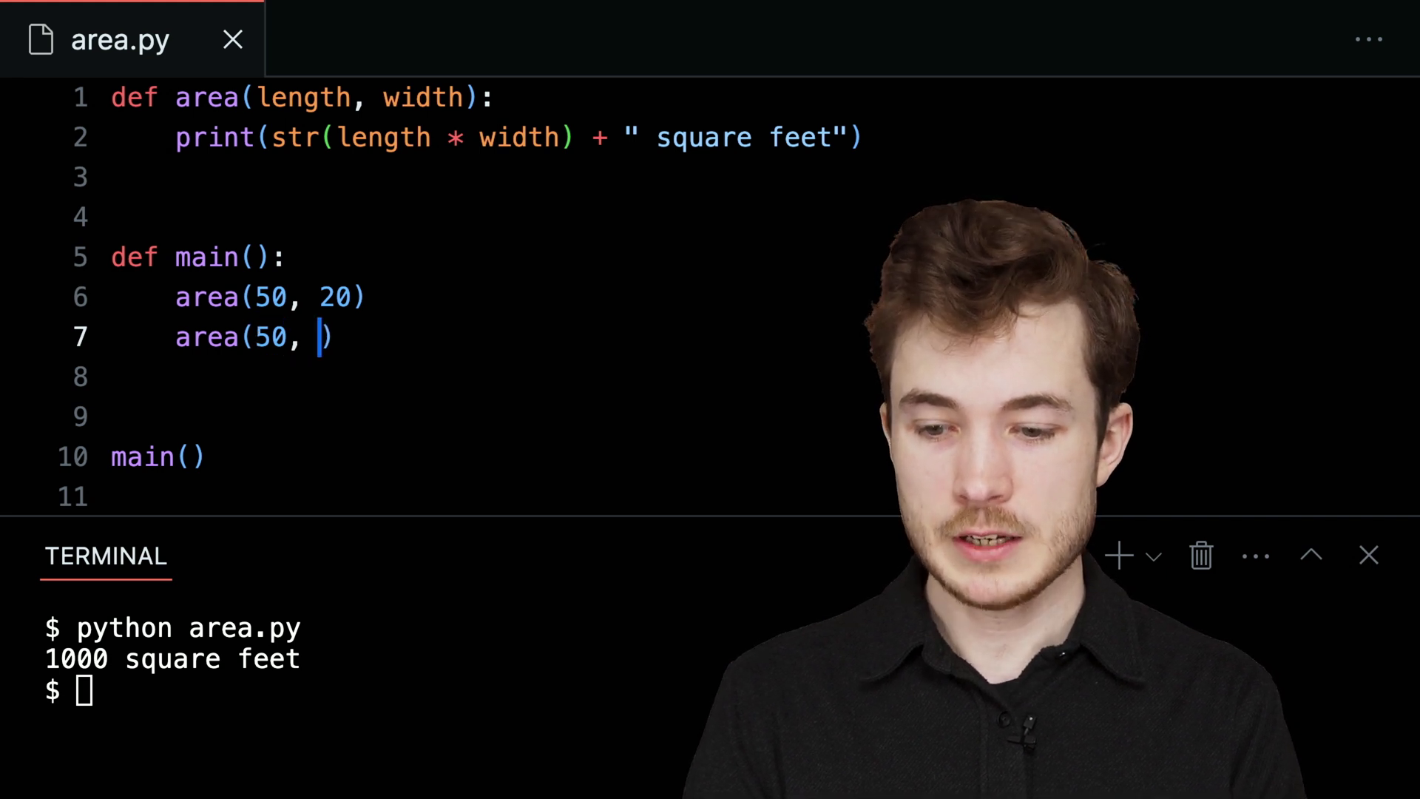
type("0")
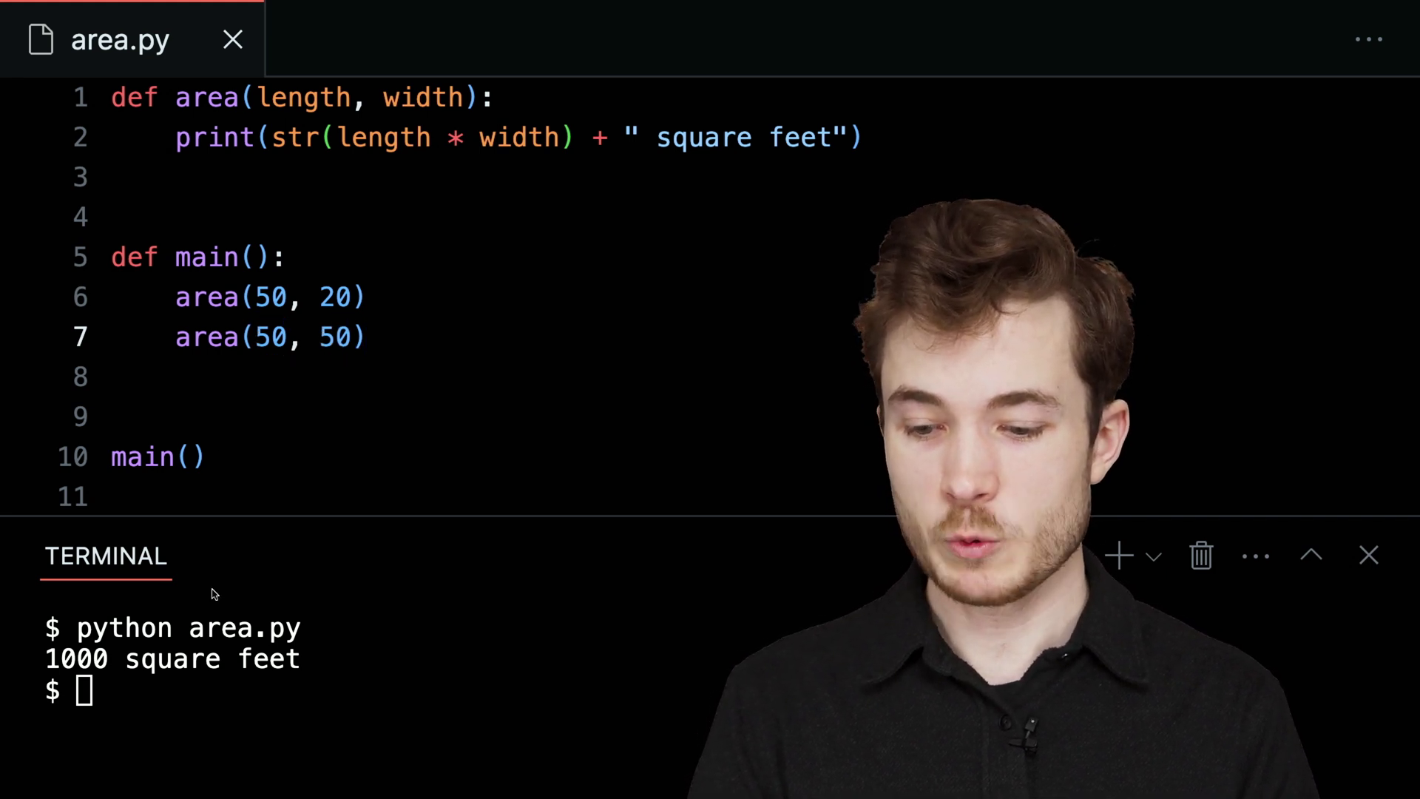
key("Up")
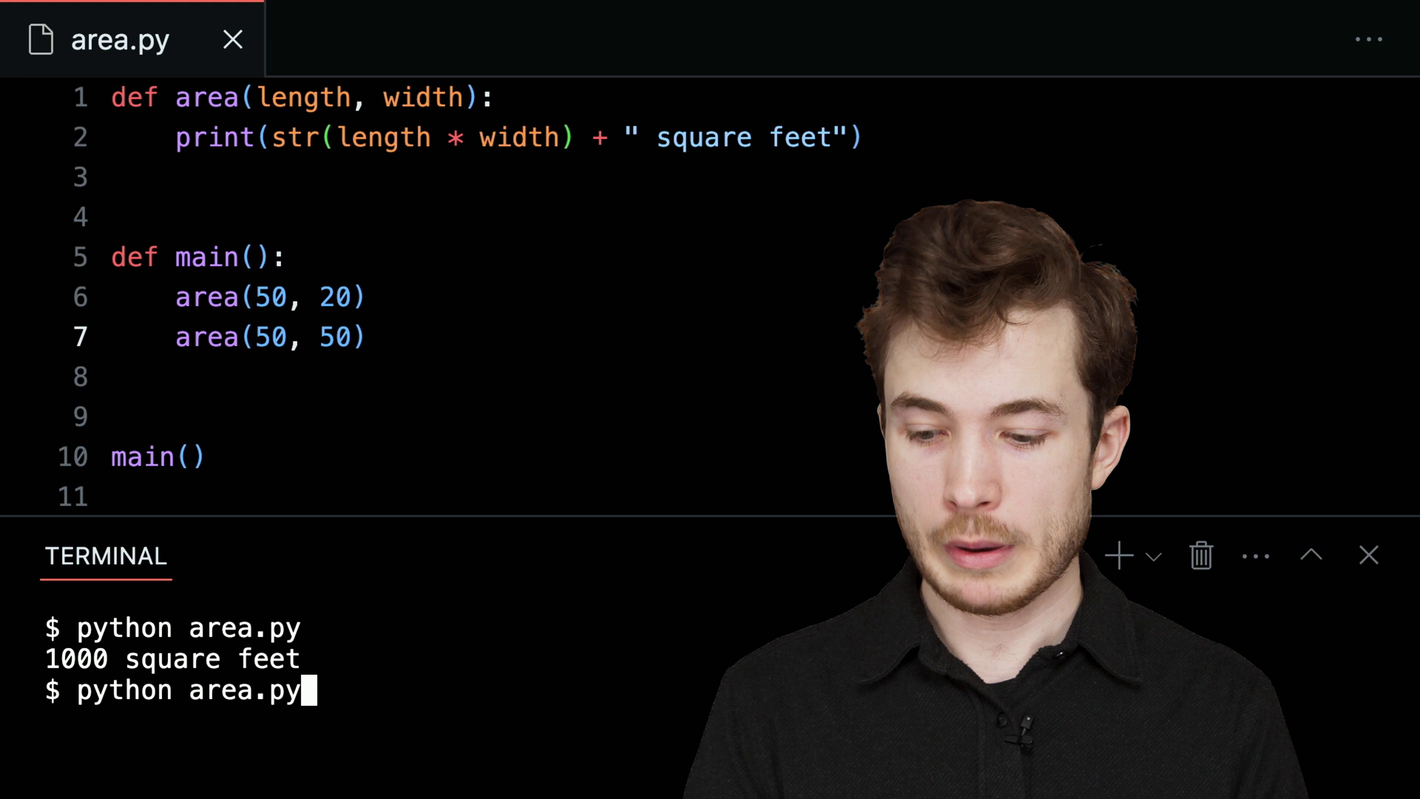
key("Return")
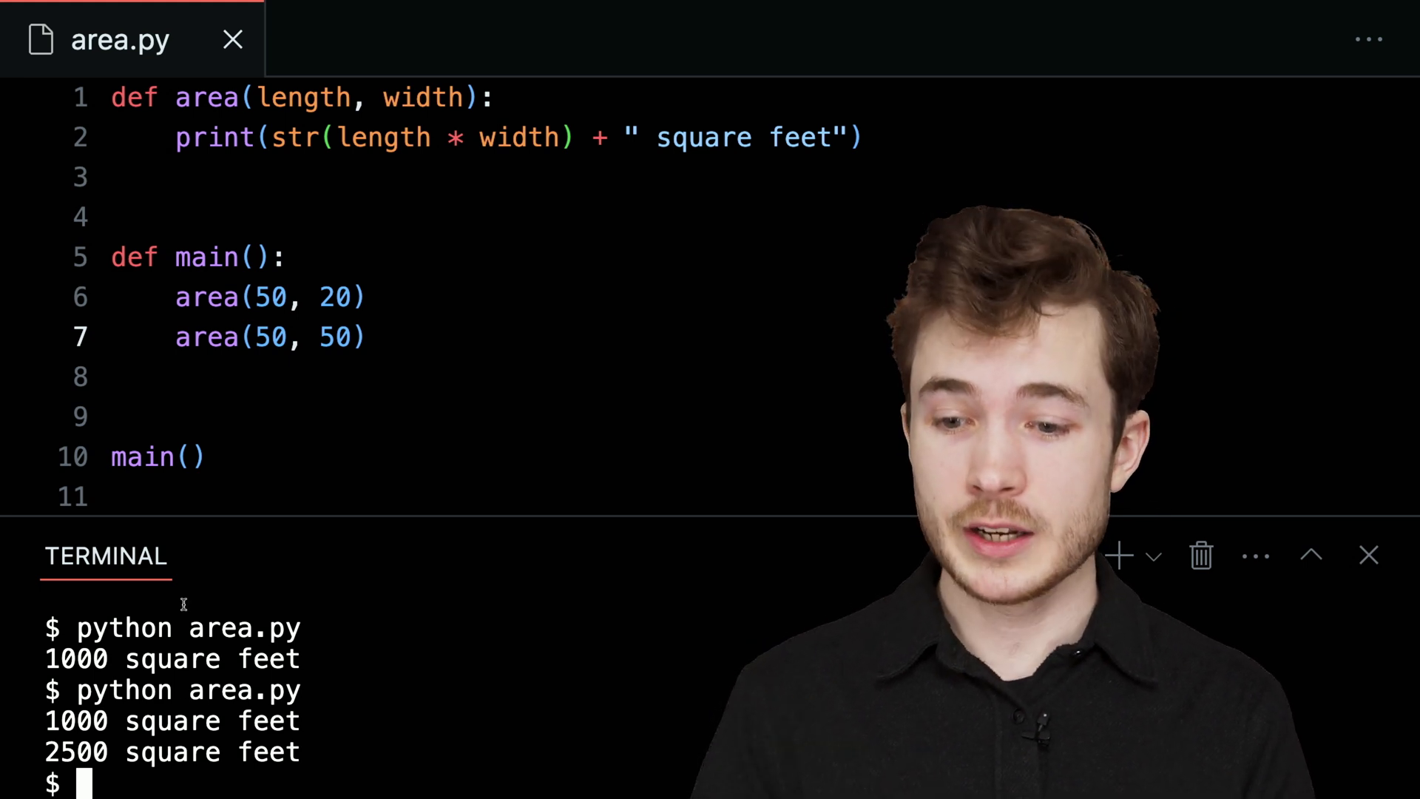
left_click(205, 108)
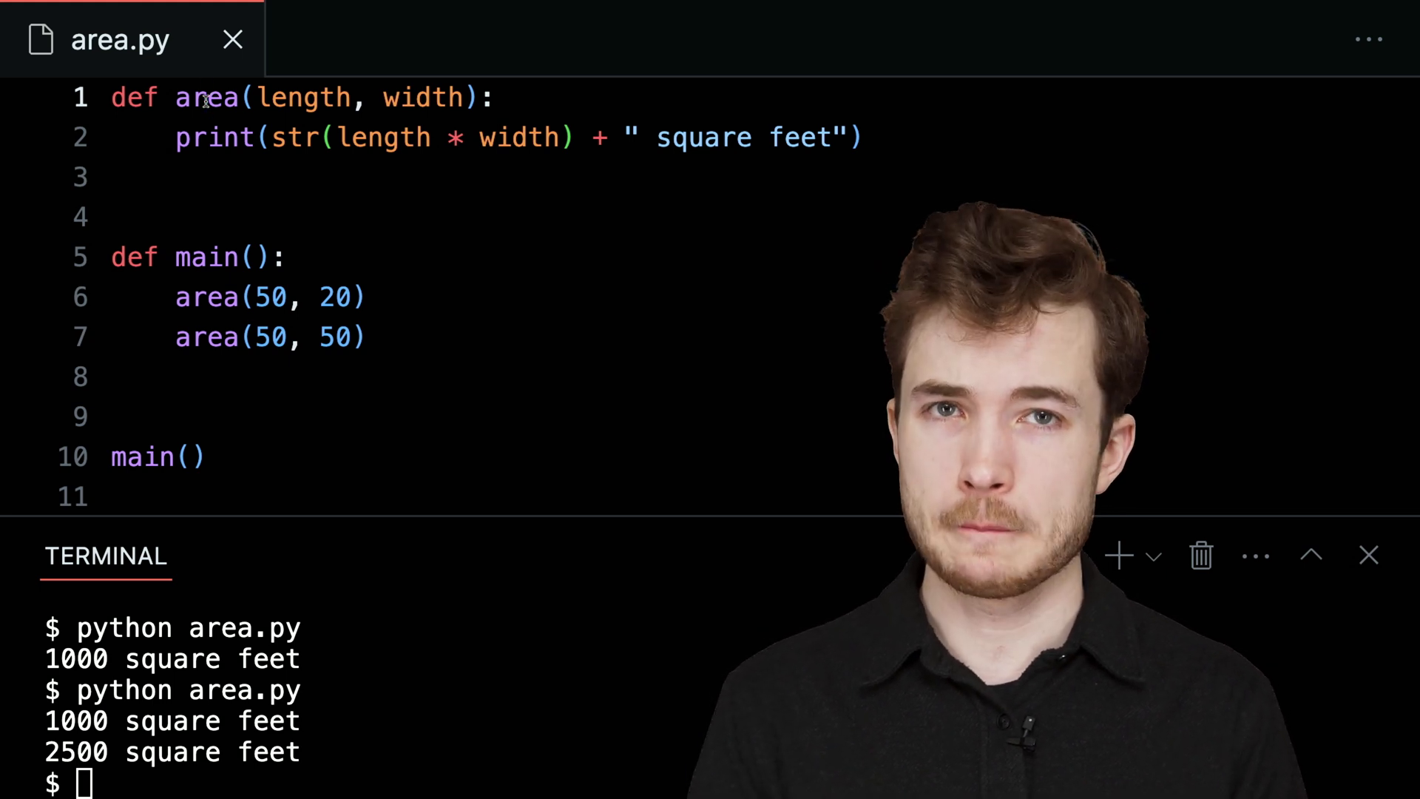
left_click(178, 138)
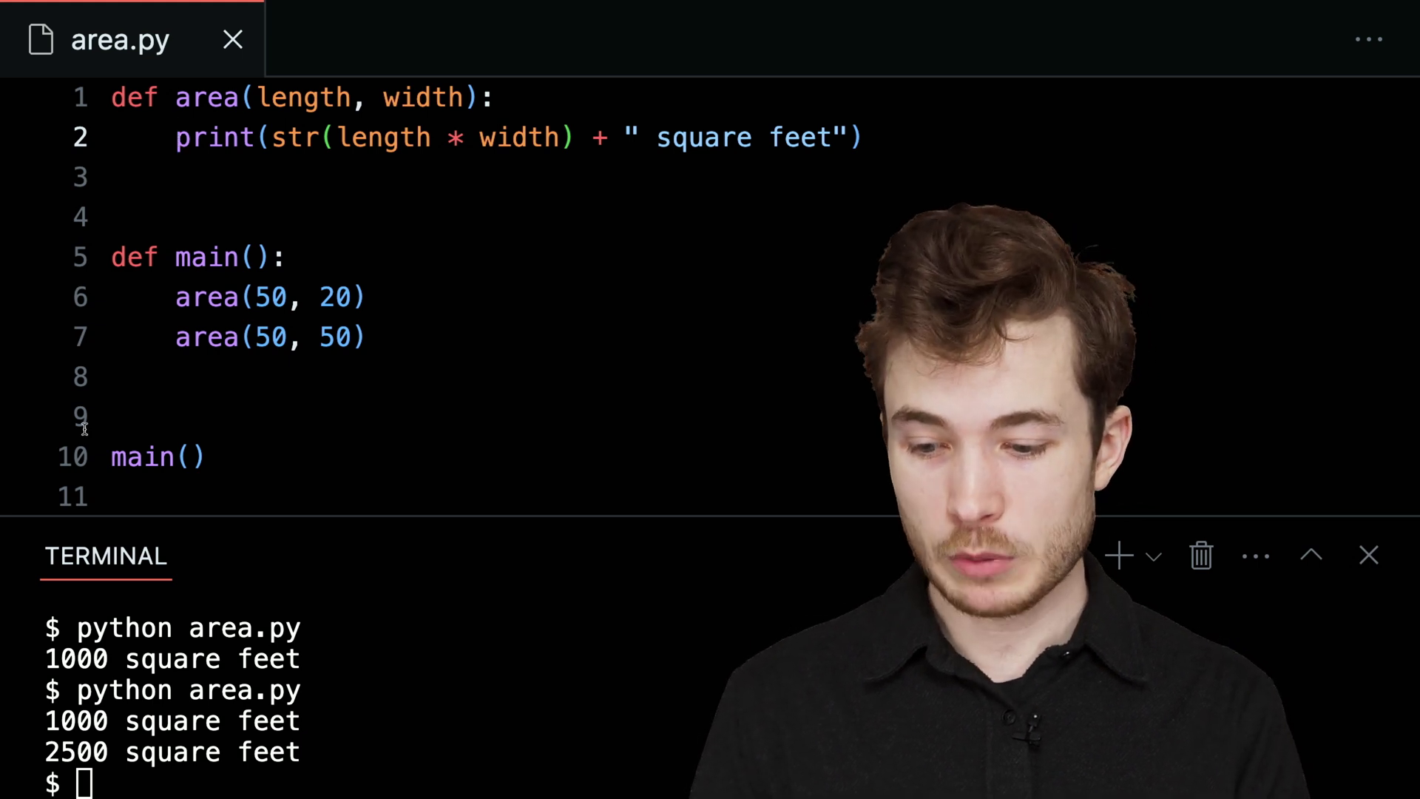
left_click(125, 712)
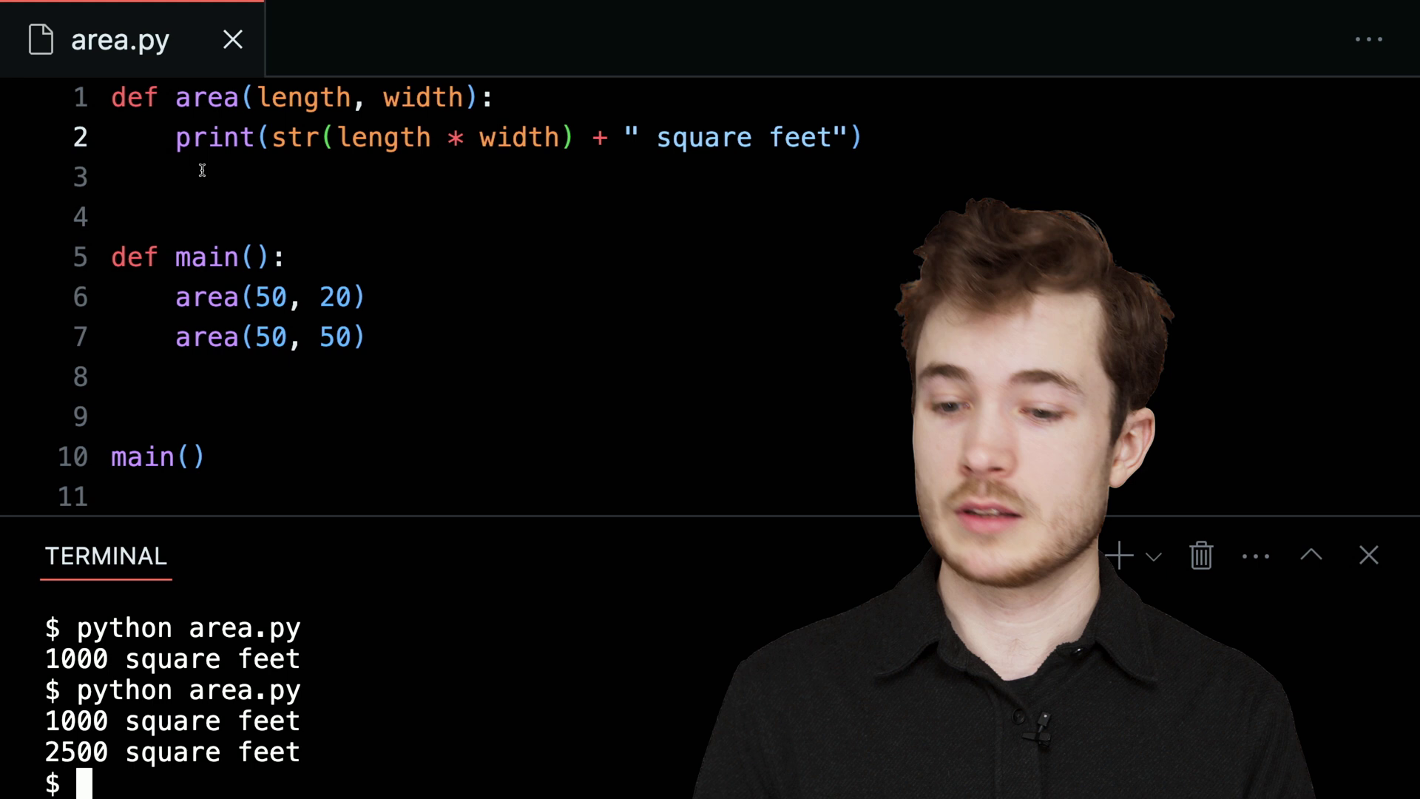
left_click(175, 138)
double_click(205, 138)
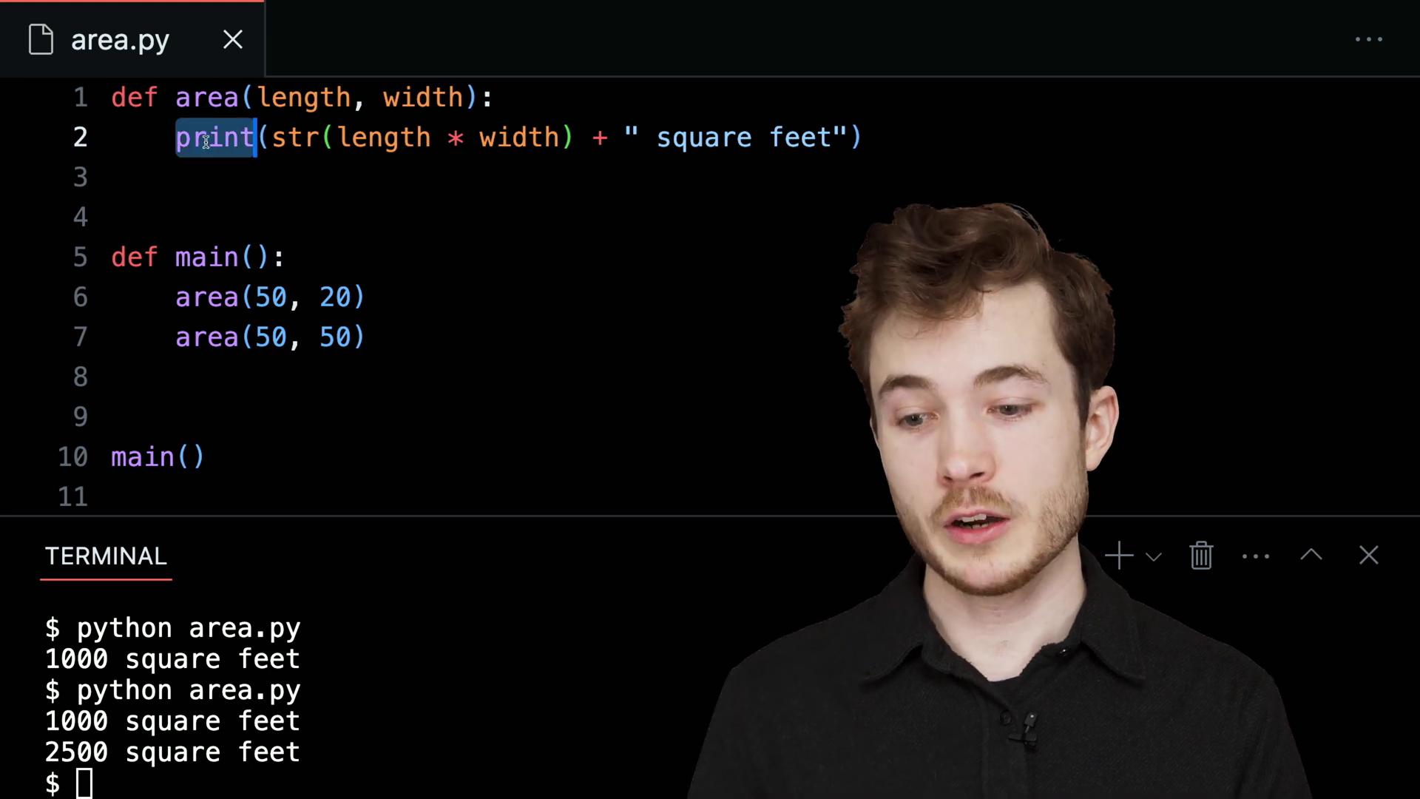
left_click(176, 138)
left_click(249, 687)
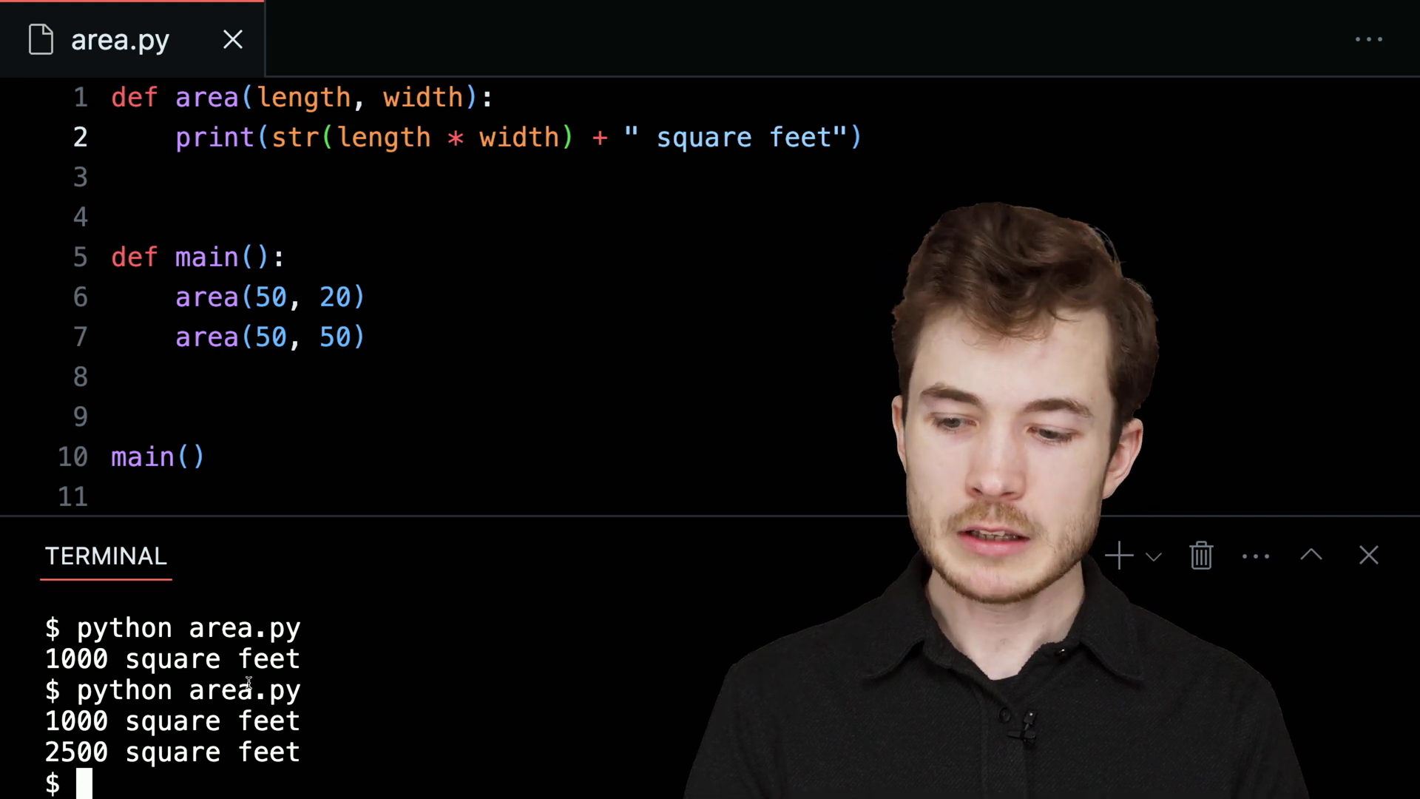
left_click(122, 218)
left_click(194, 257)
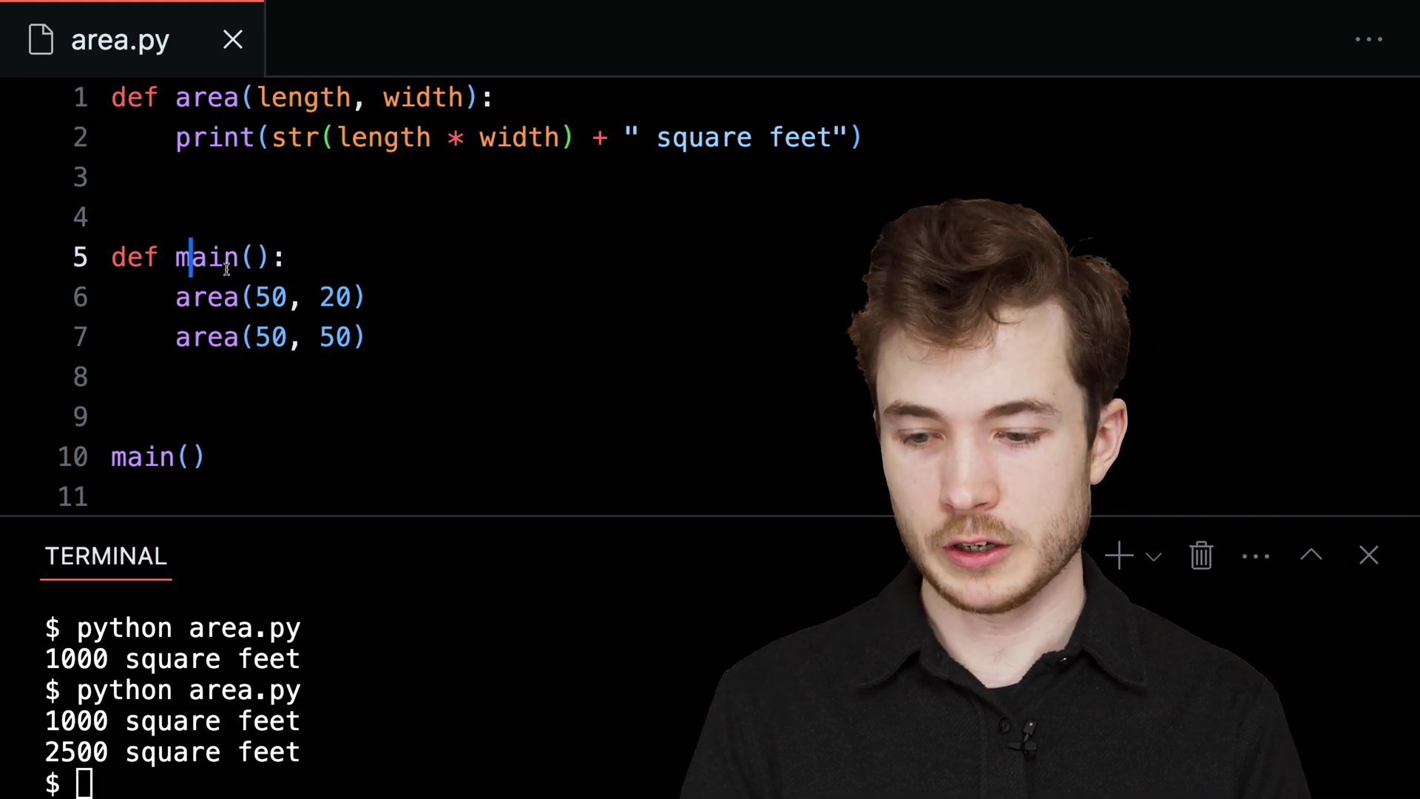
left_click(177, 300)
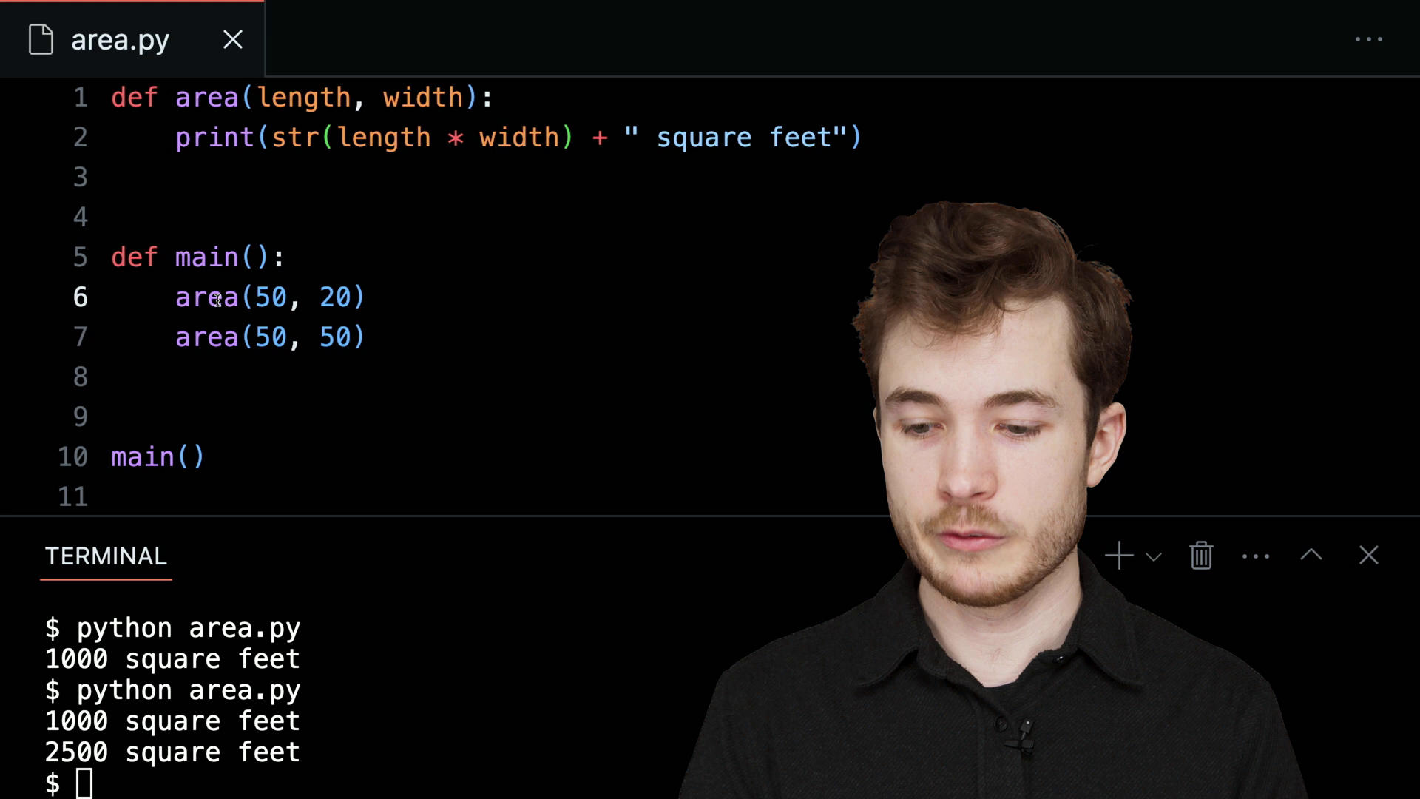
left_click(174, 336)
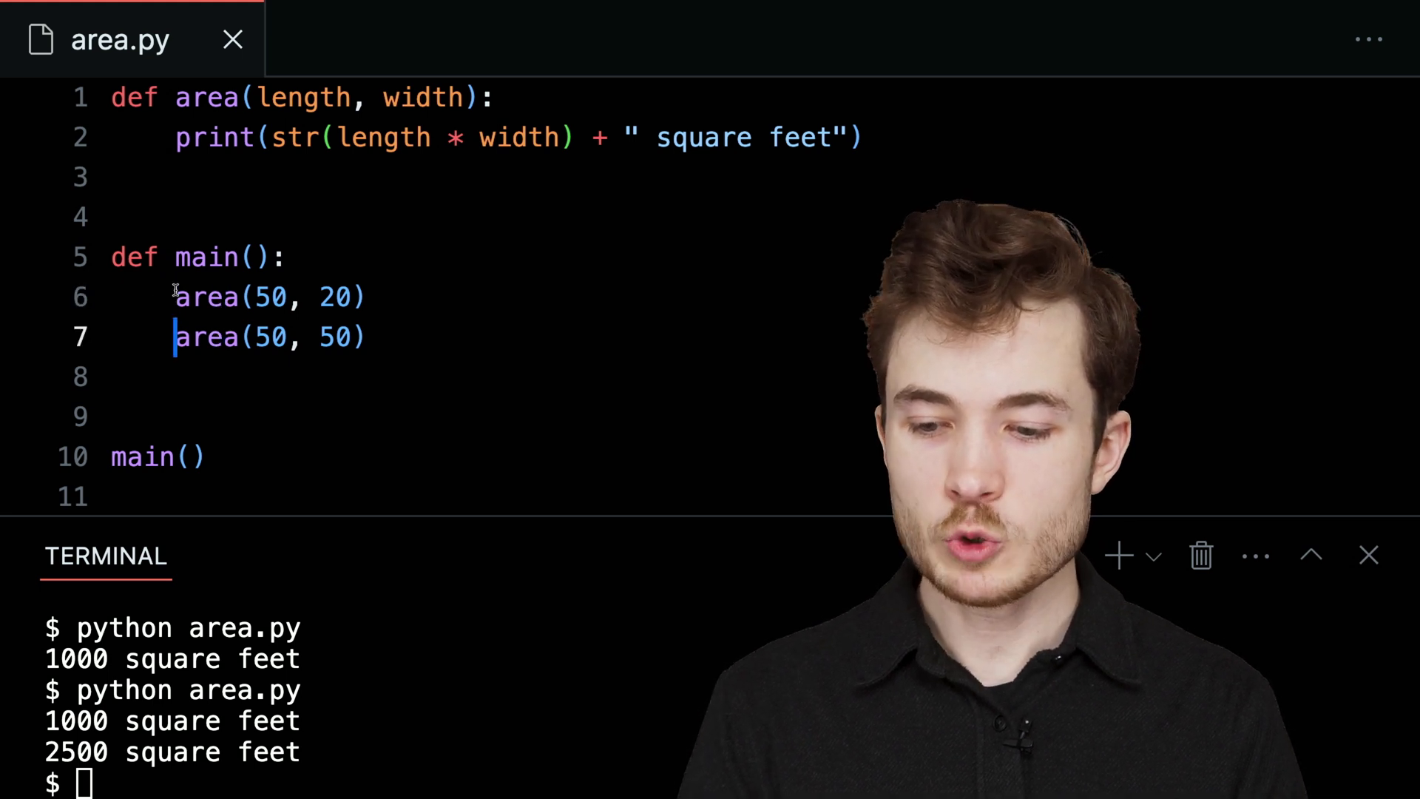
left_click(222, 666)
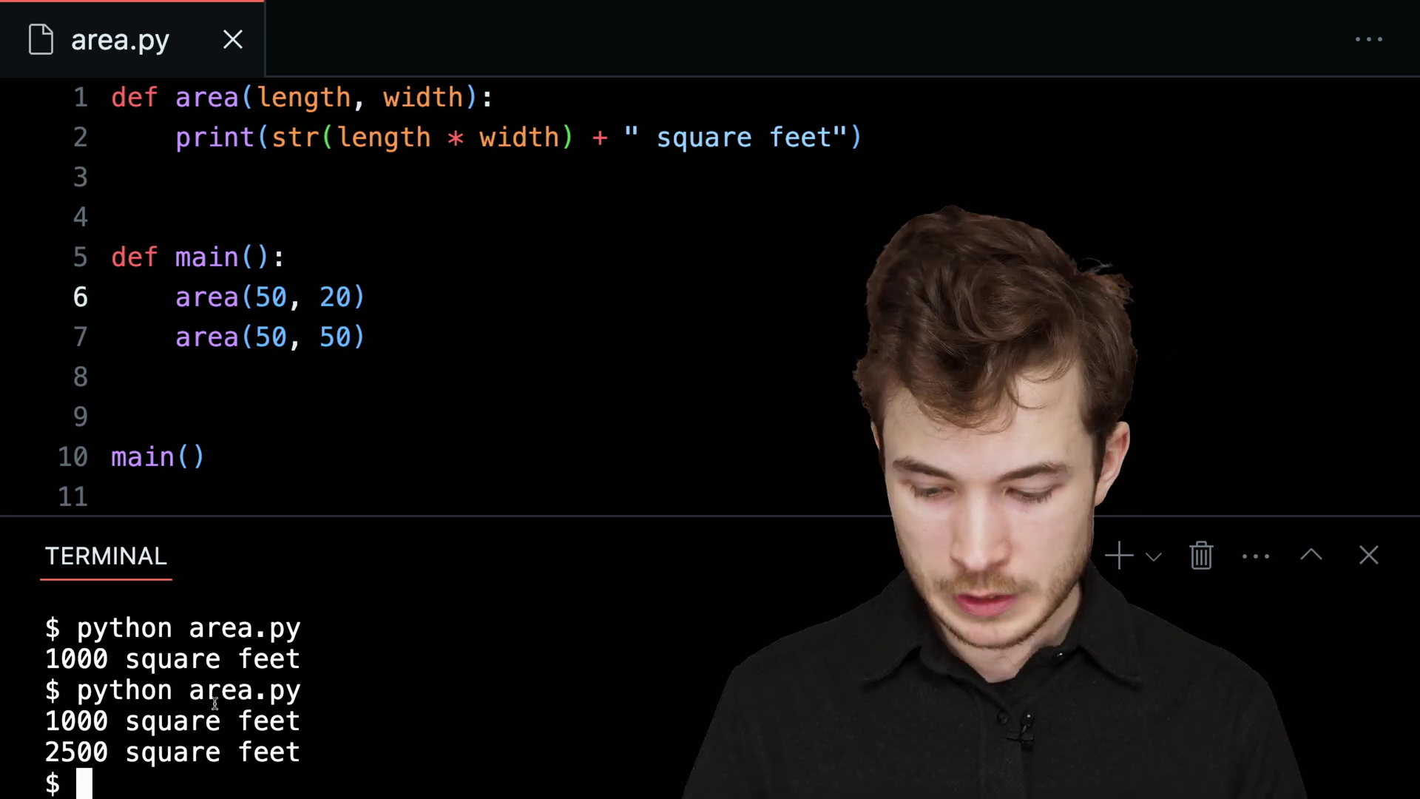
Clear the terminal and select line 2's print statement to replace it with return length * width
key("ctrl+l")
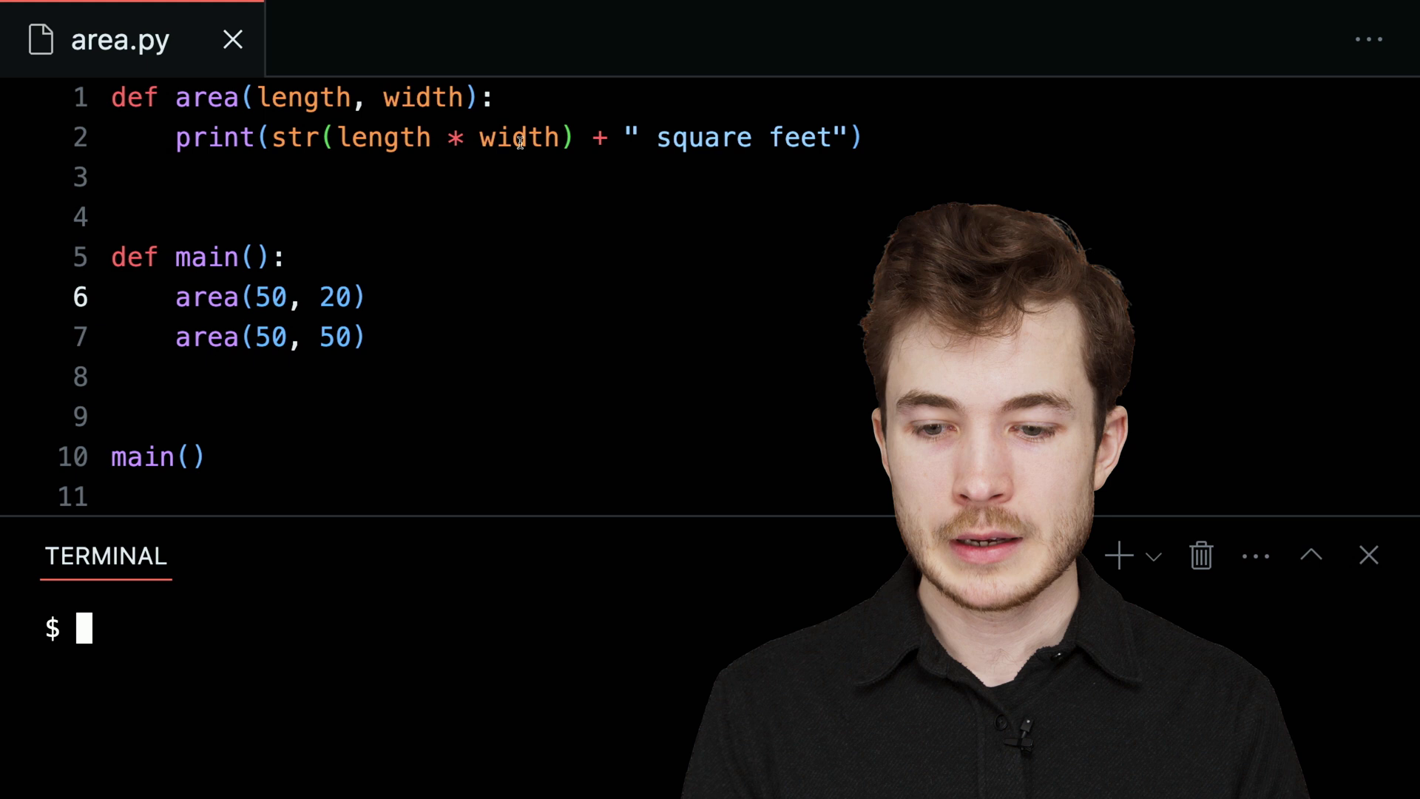
left_click(363, 135)
left_click_drag(177, 138, 877, 137)
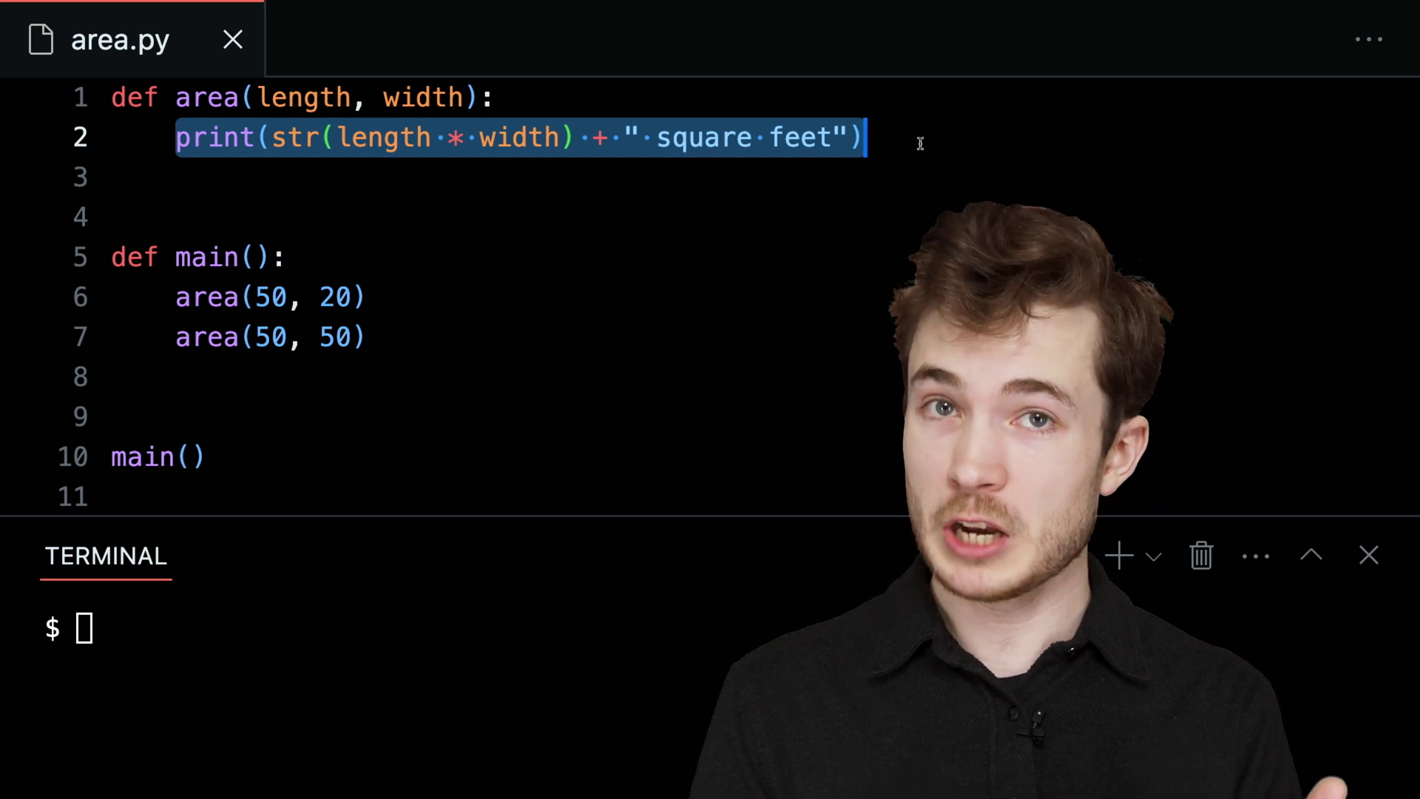
type("retur")
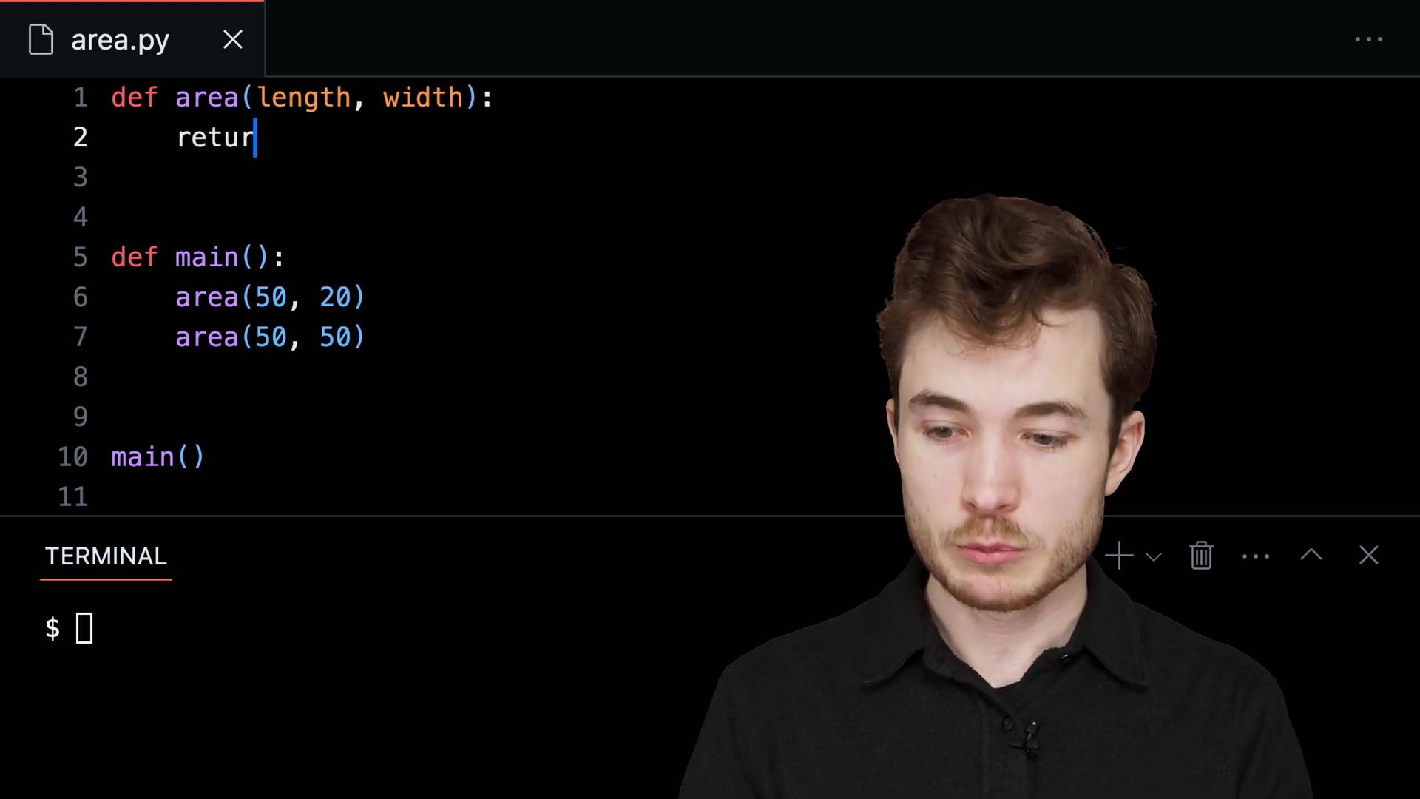
type("n")
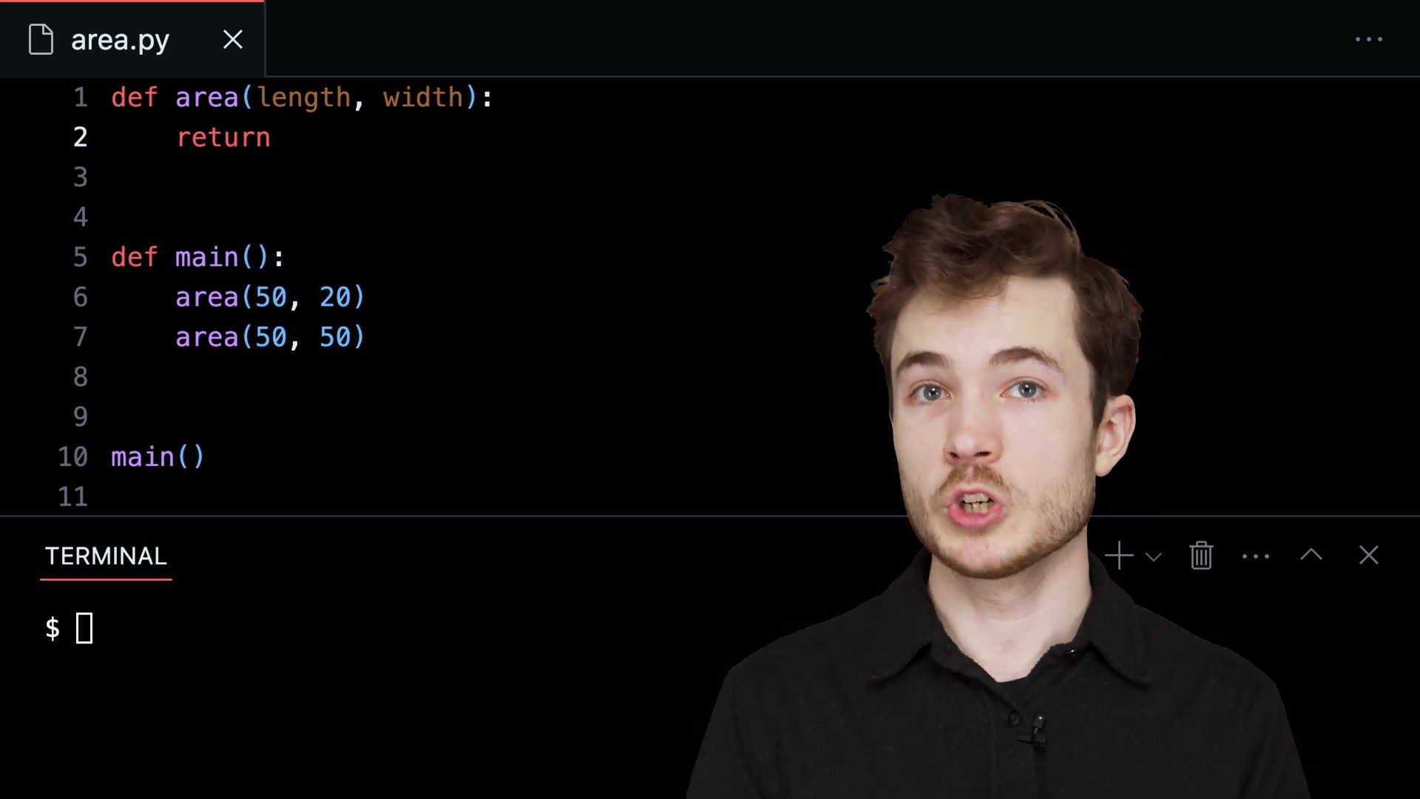
type(" leng")
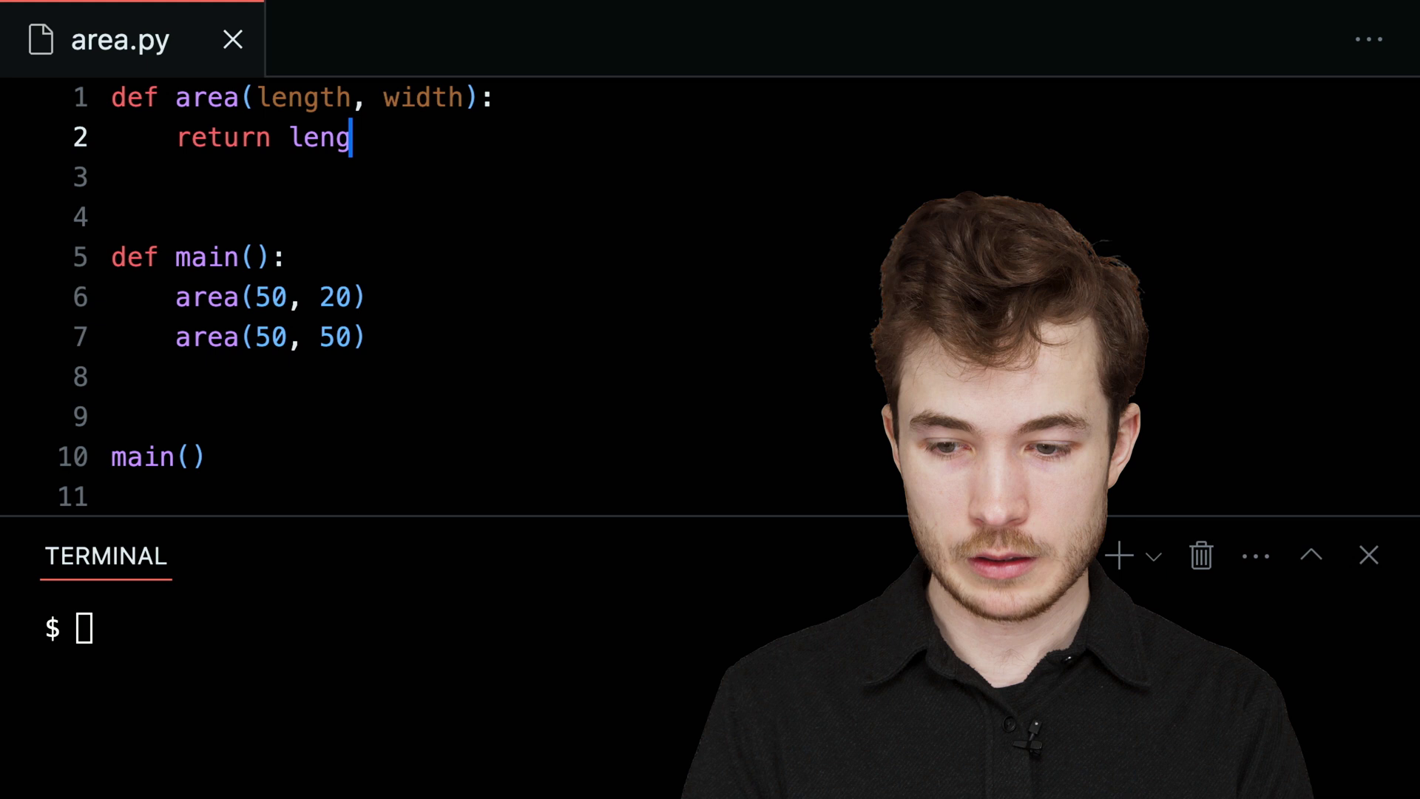
type("th * width")
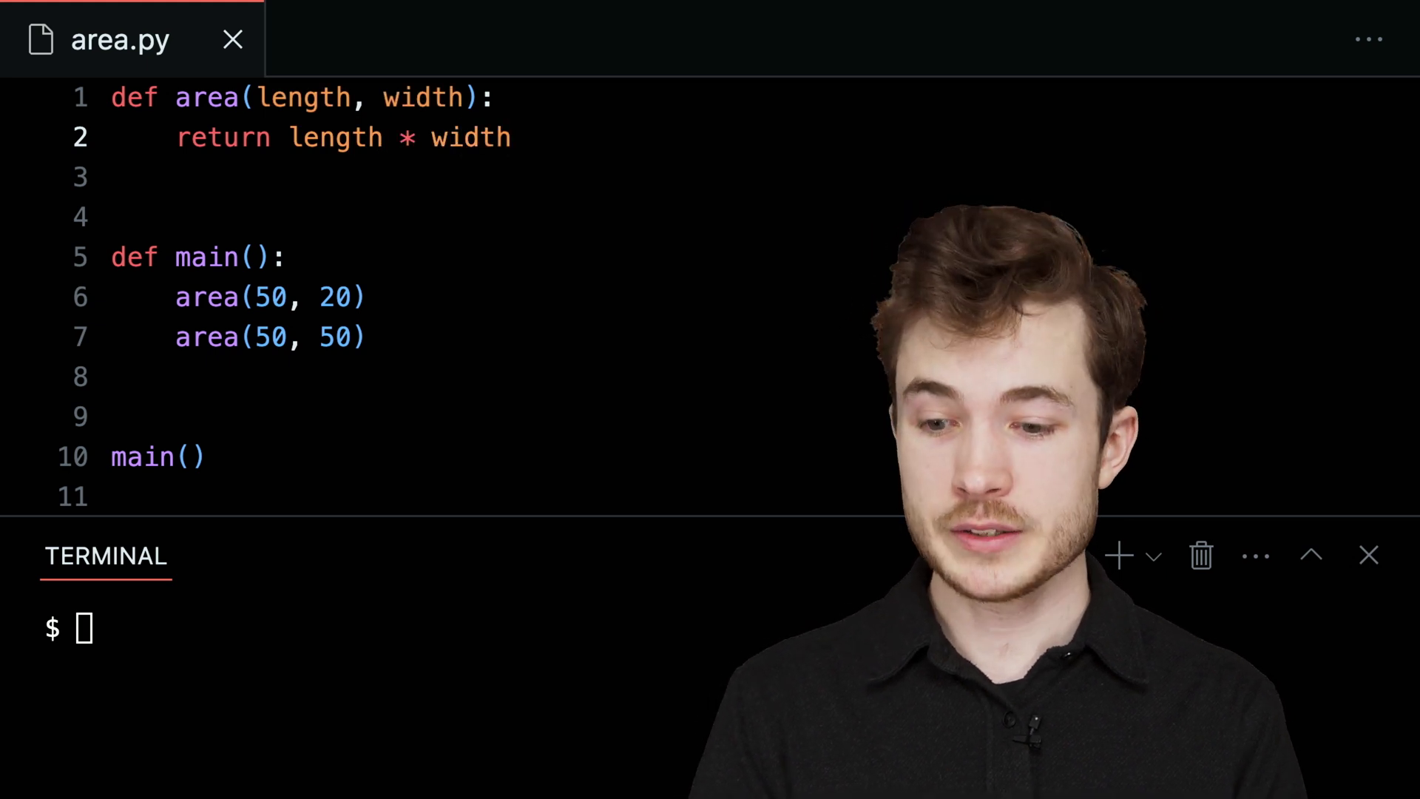
Store the first call as house = area(50, 20)
left_click(175, 298)
left_click(242, 138)
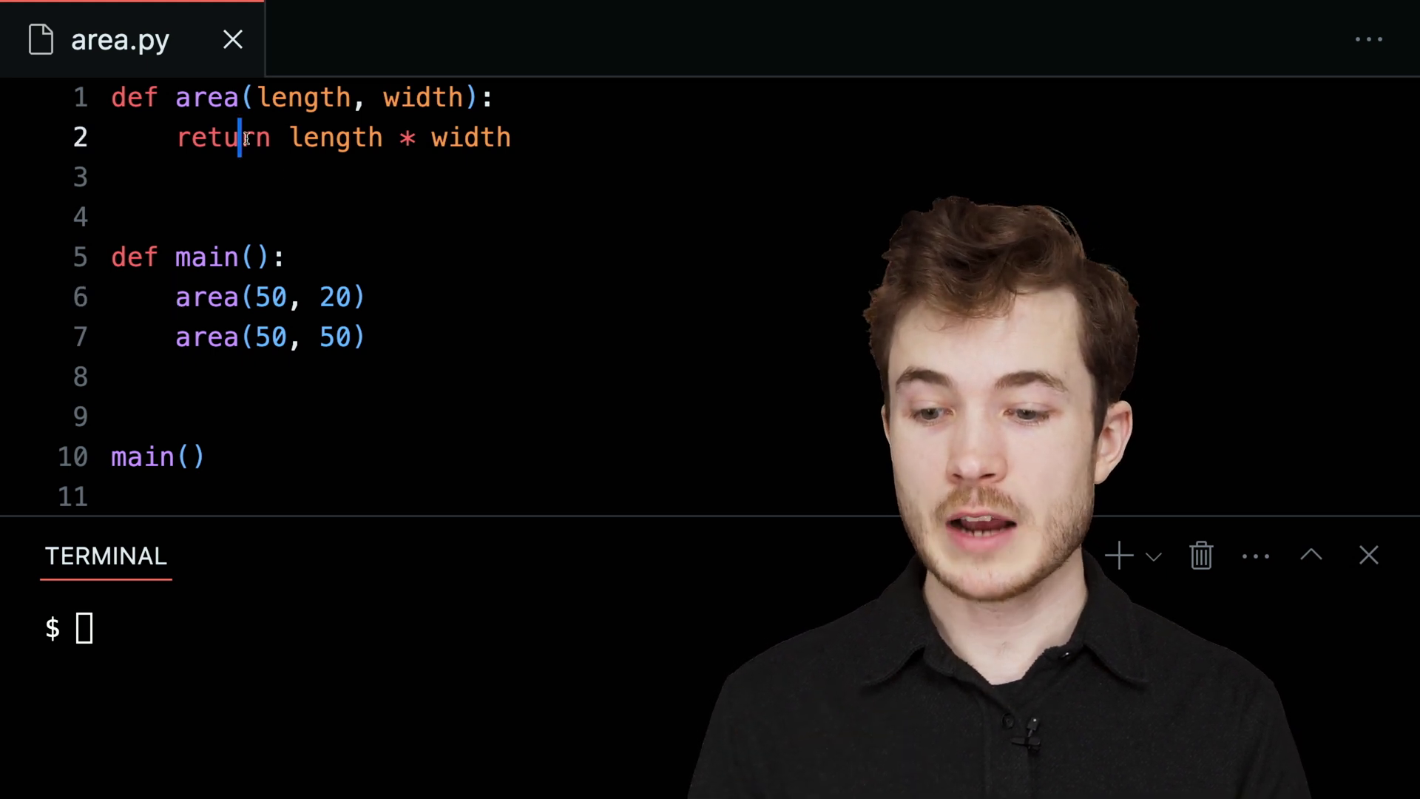
left_click(177, 297)
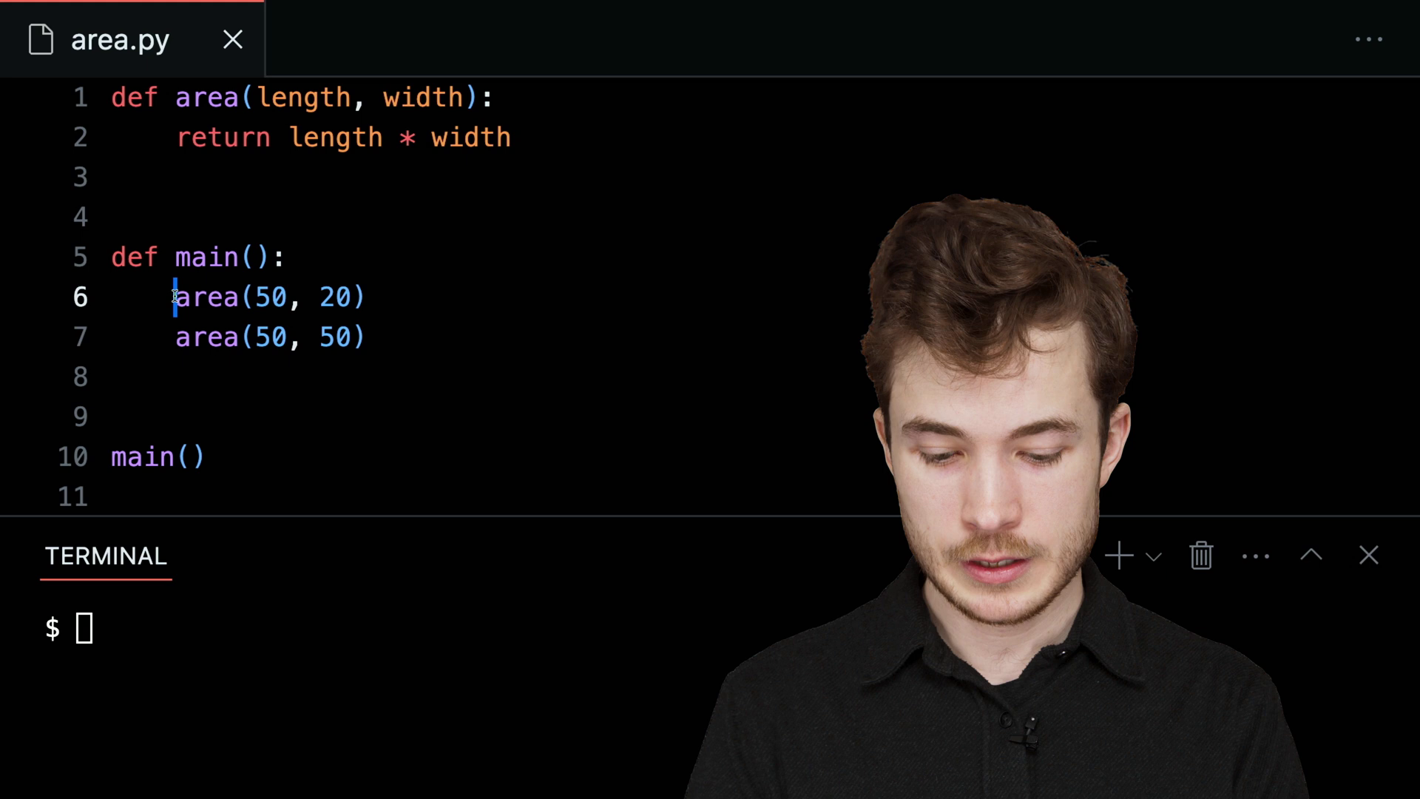
type("house ")
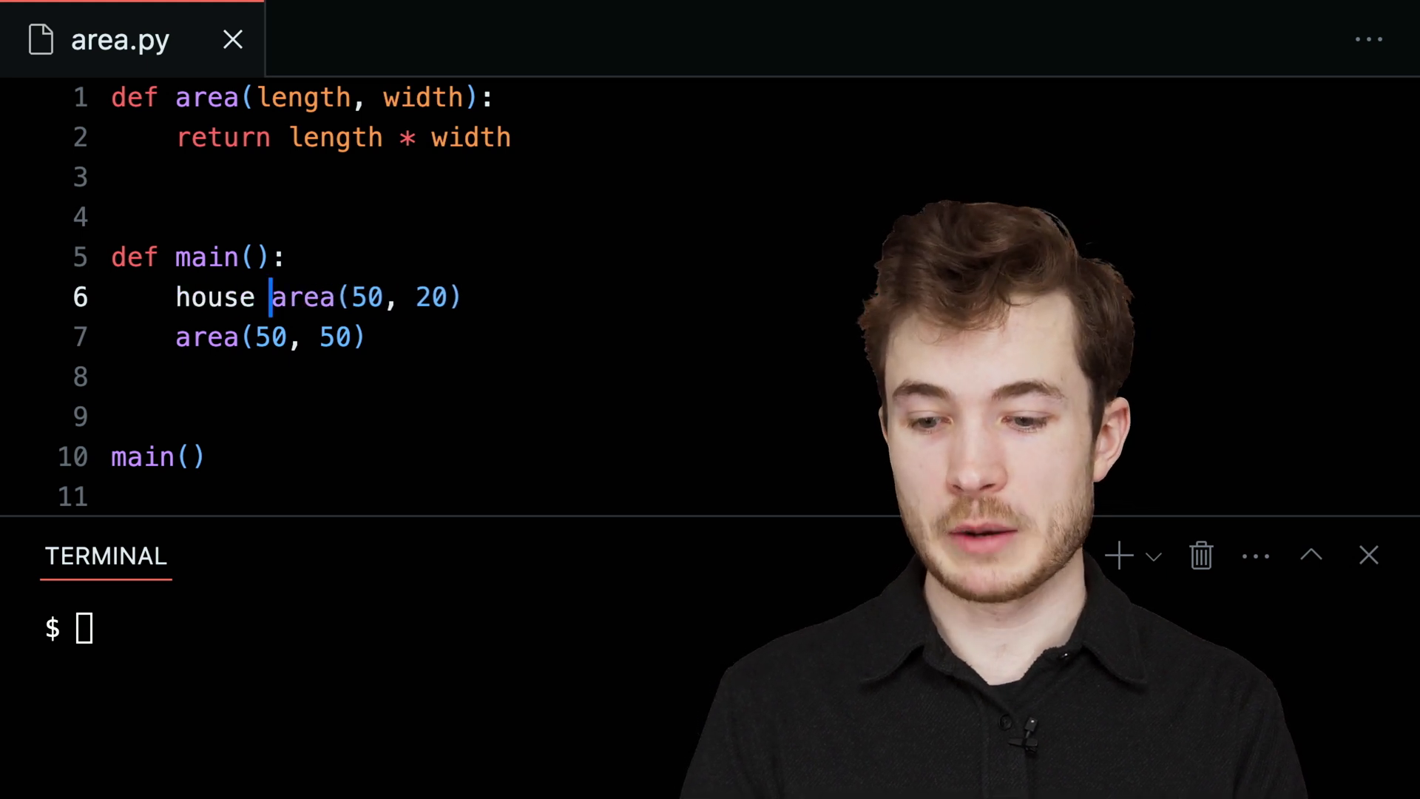
type("=")
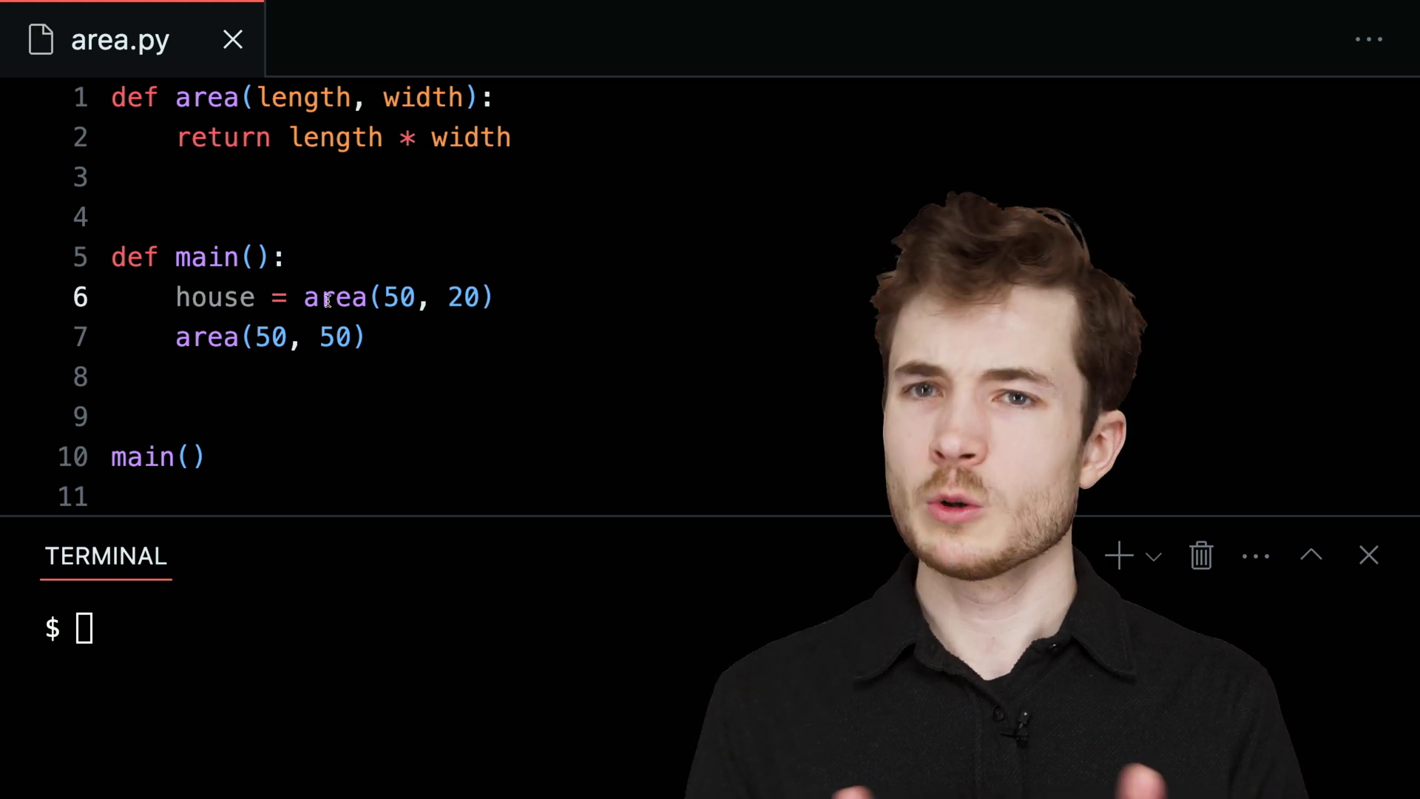
left_click_drag(303, 299, 524, 301)
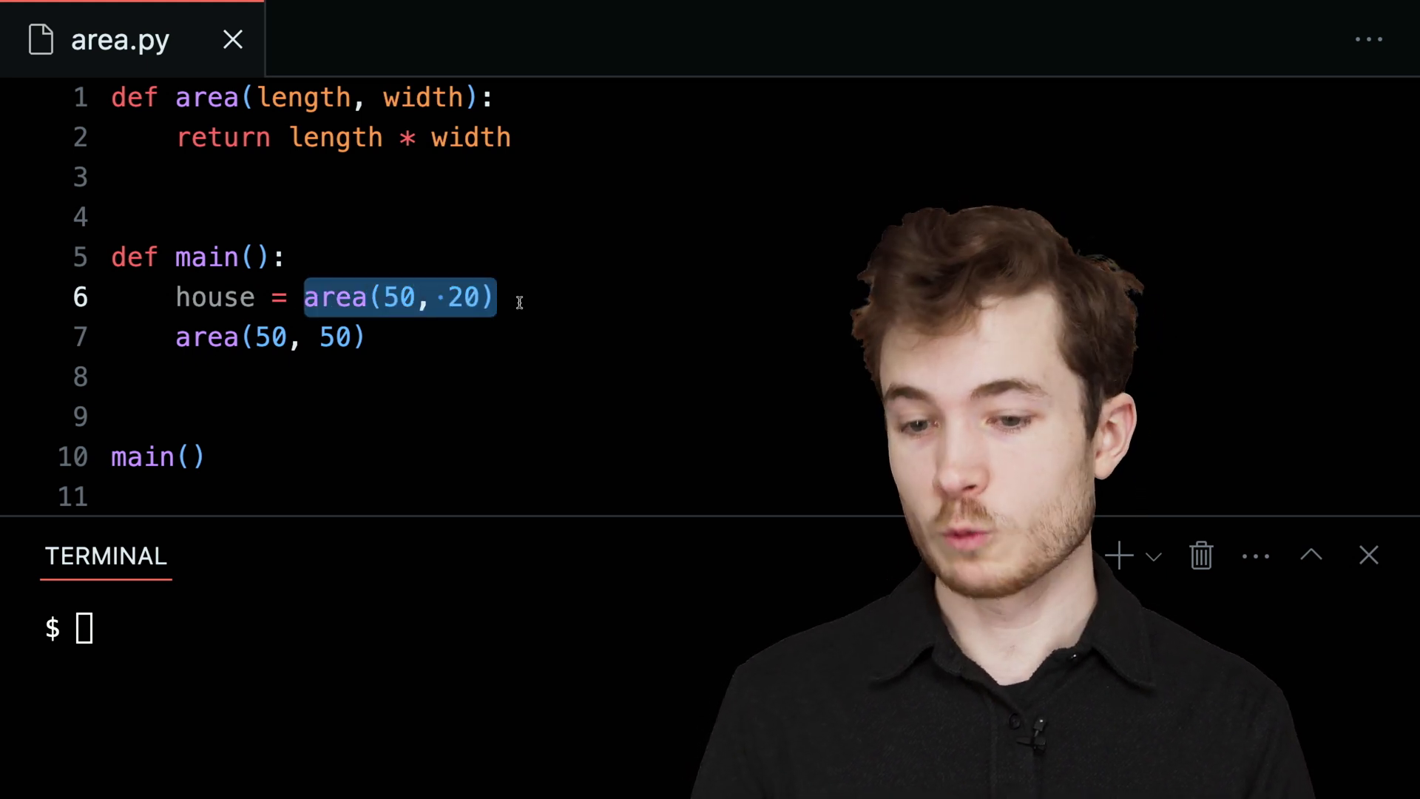
left_click(414, 297)
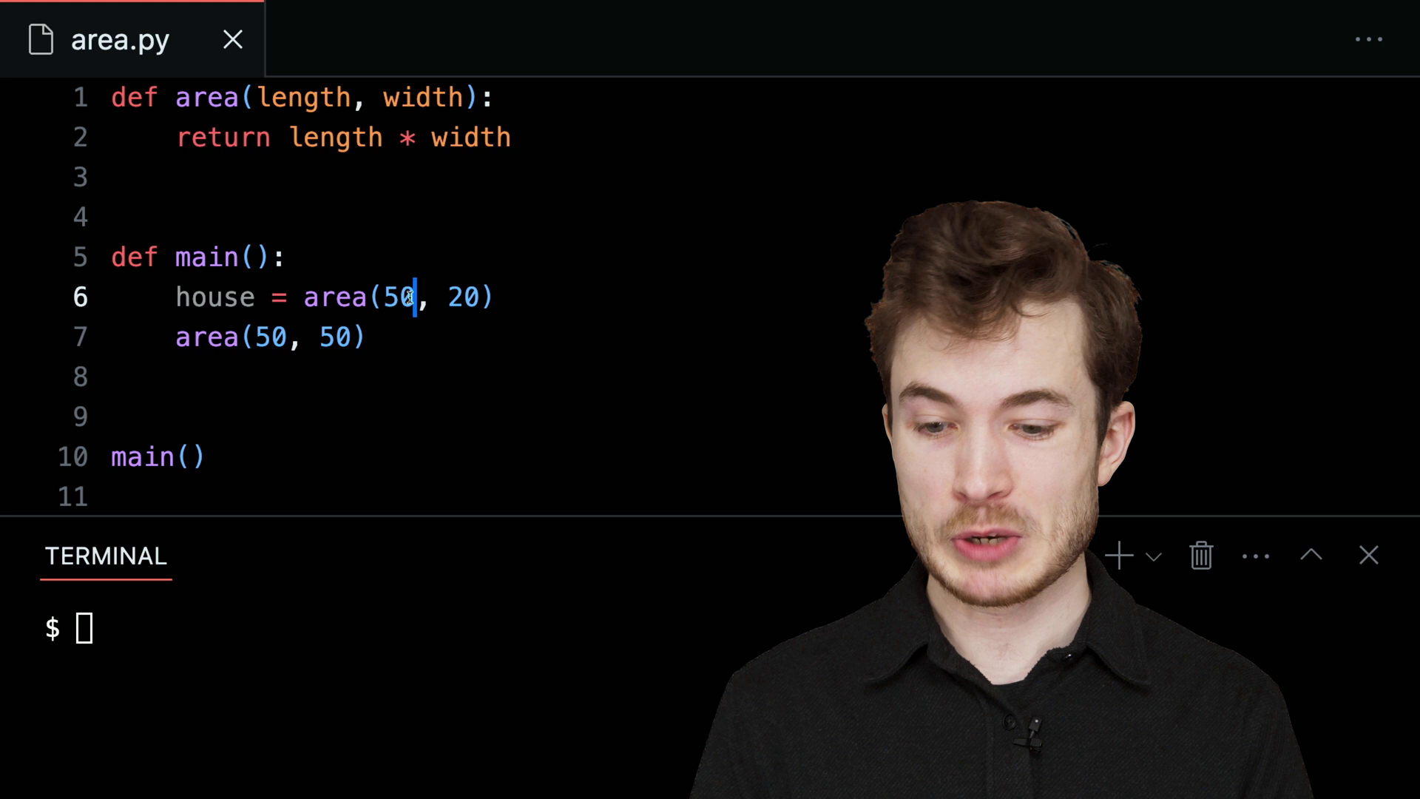
mouse_move(415, 298)
left_mouse_down()
mouse_move(384, 297)
mouse_move(484, 297)
left_mouse_up()
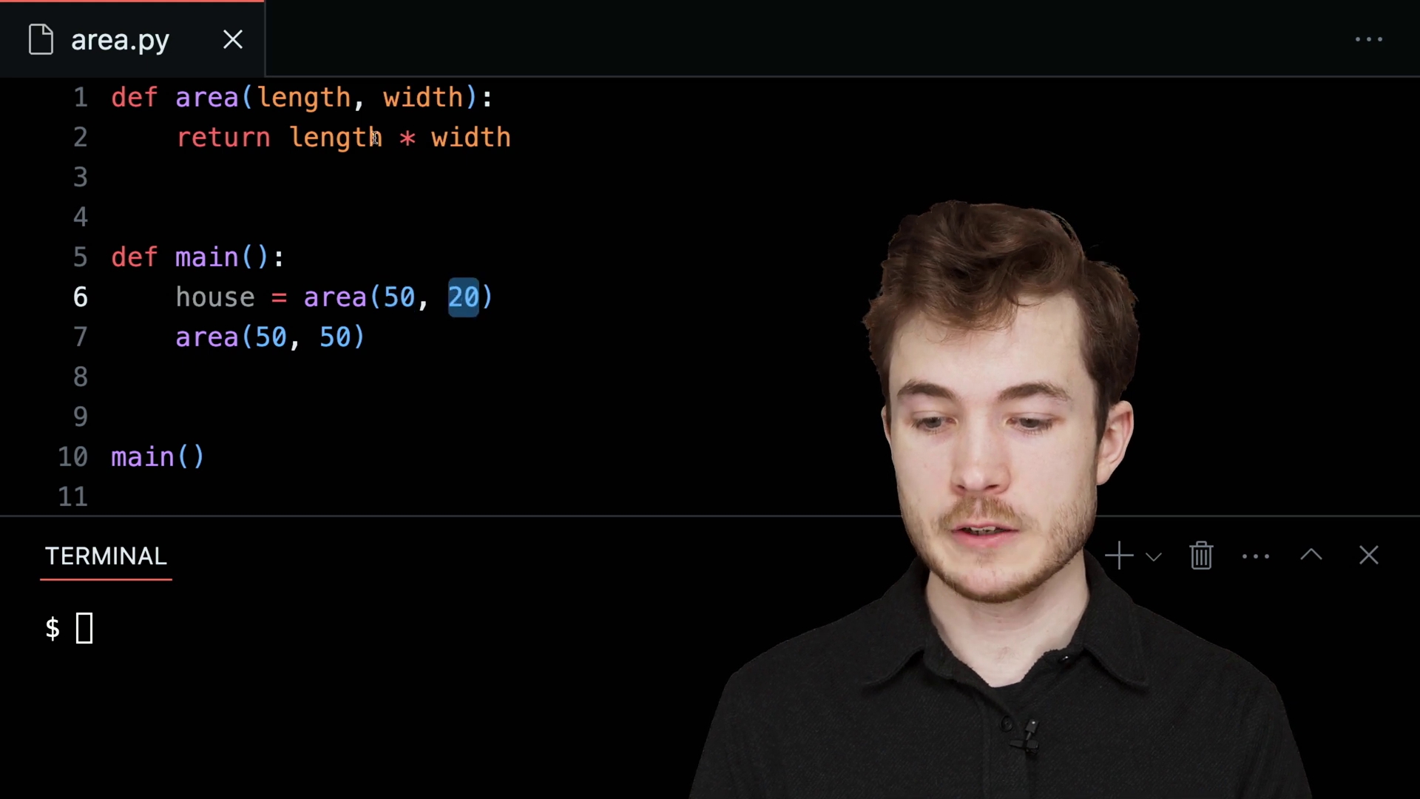
left_click(238, 138)
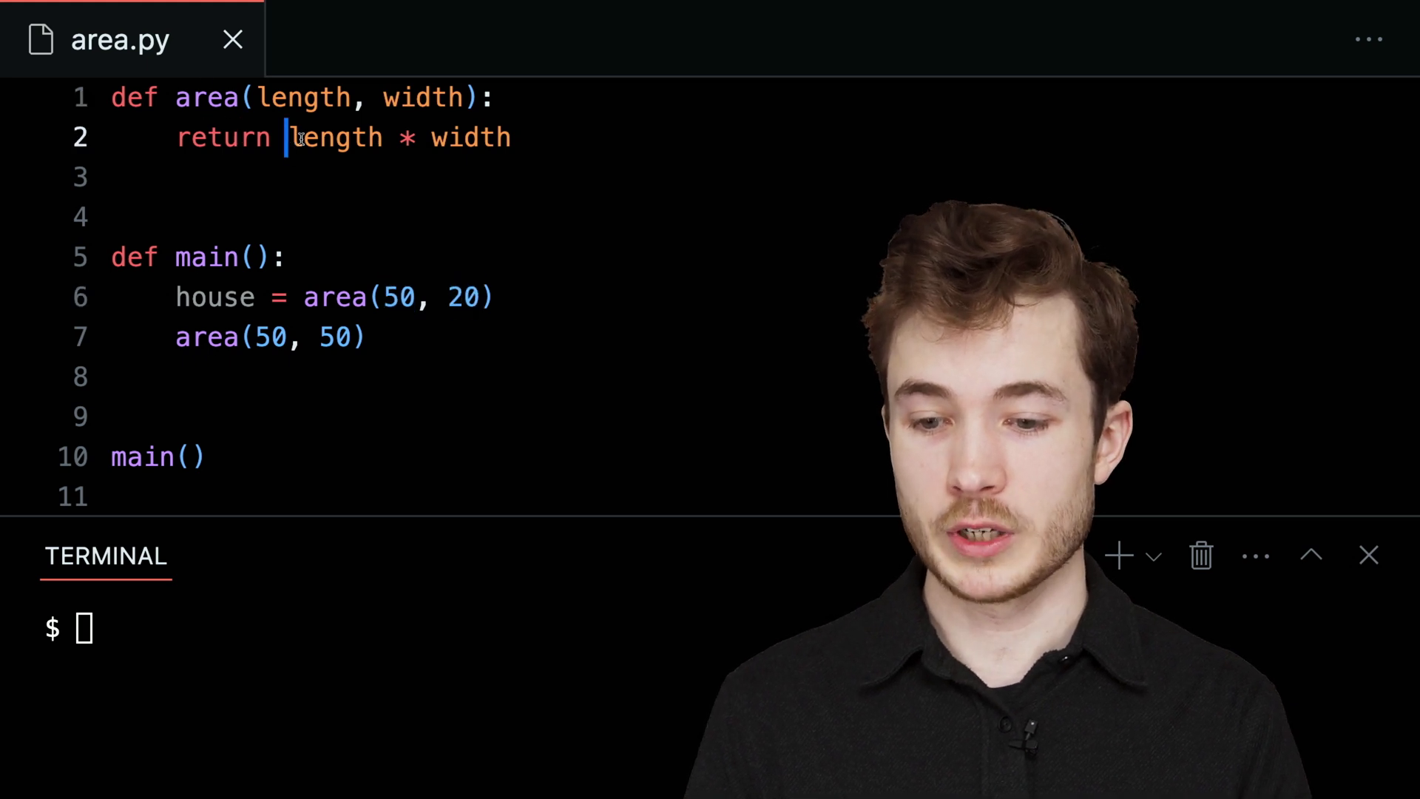
left_click_drag(287, 137, 550, 139)
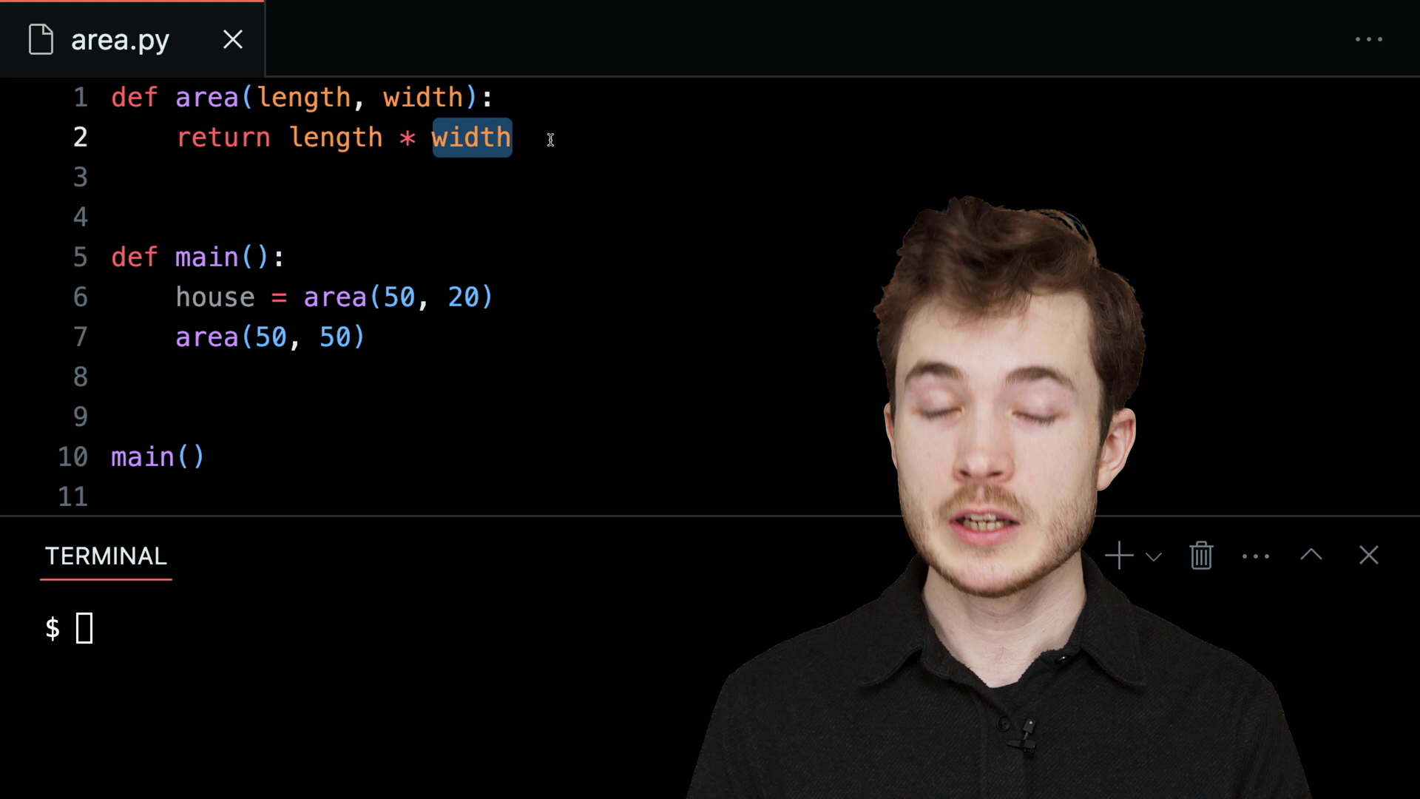
left_click(290, 296)
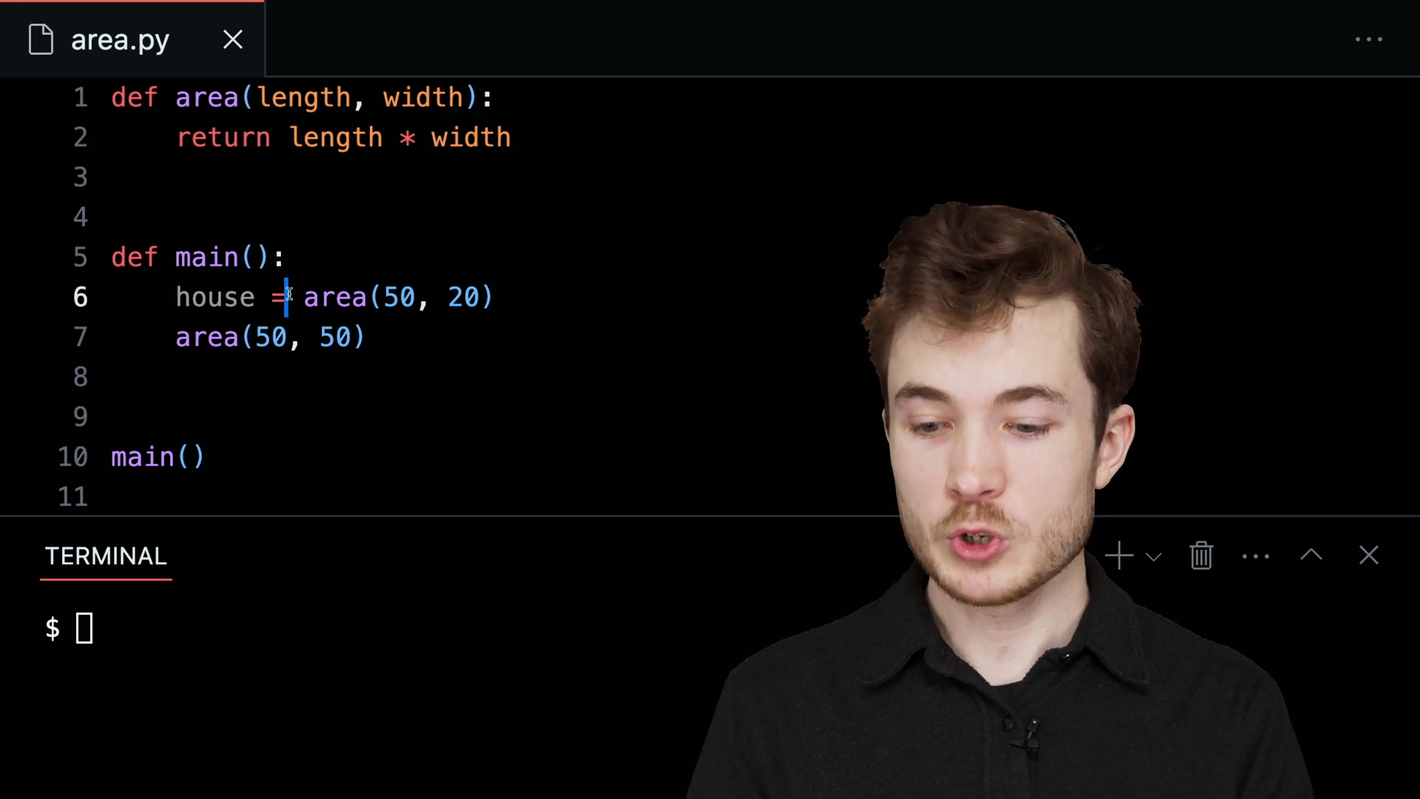
double_click(218, 296)
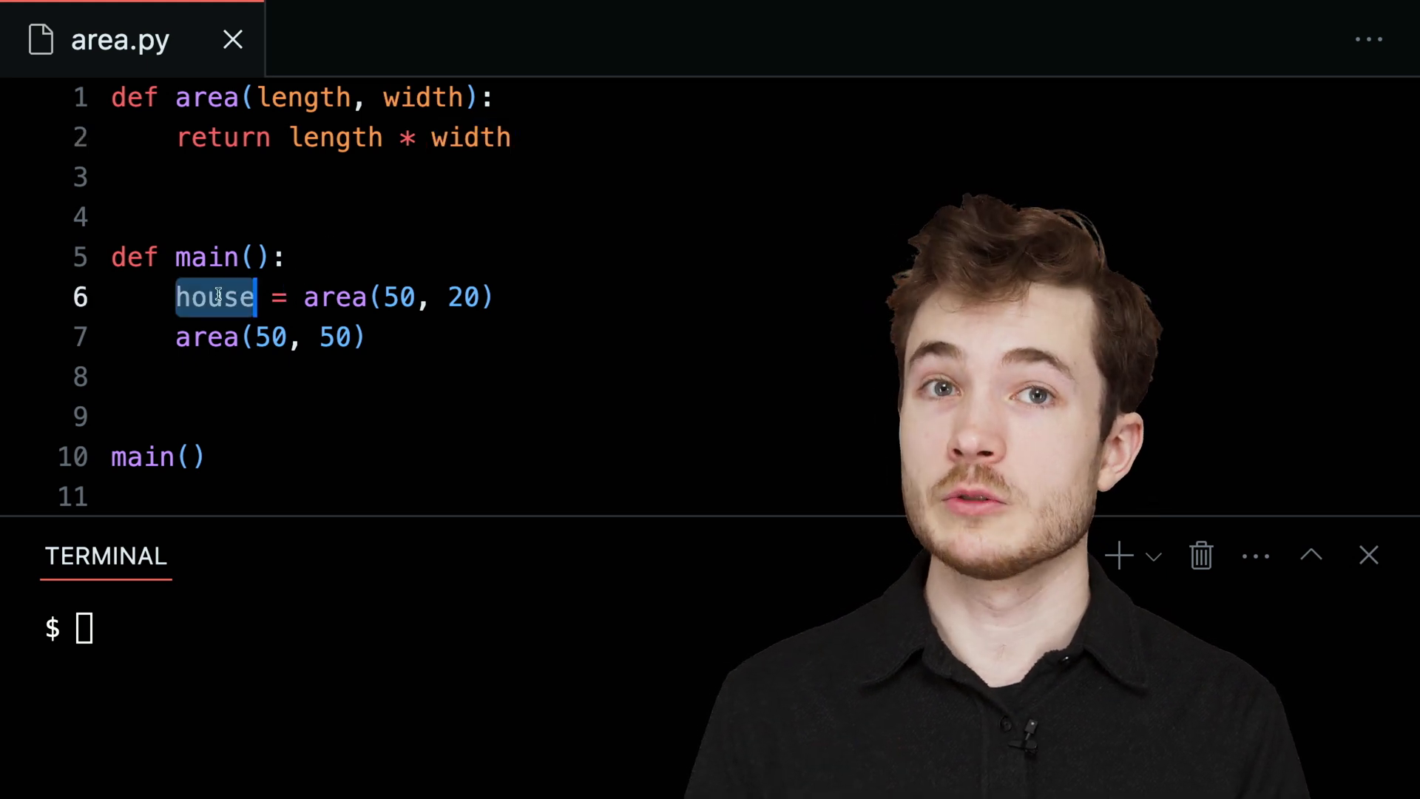
Store the second call as yard = area(50, 50) and add a blank line below
left_click(175, 338)
type("yard =")
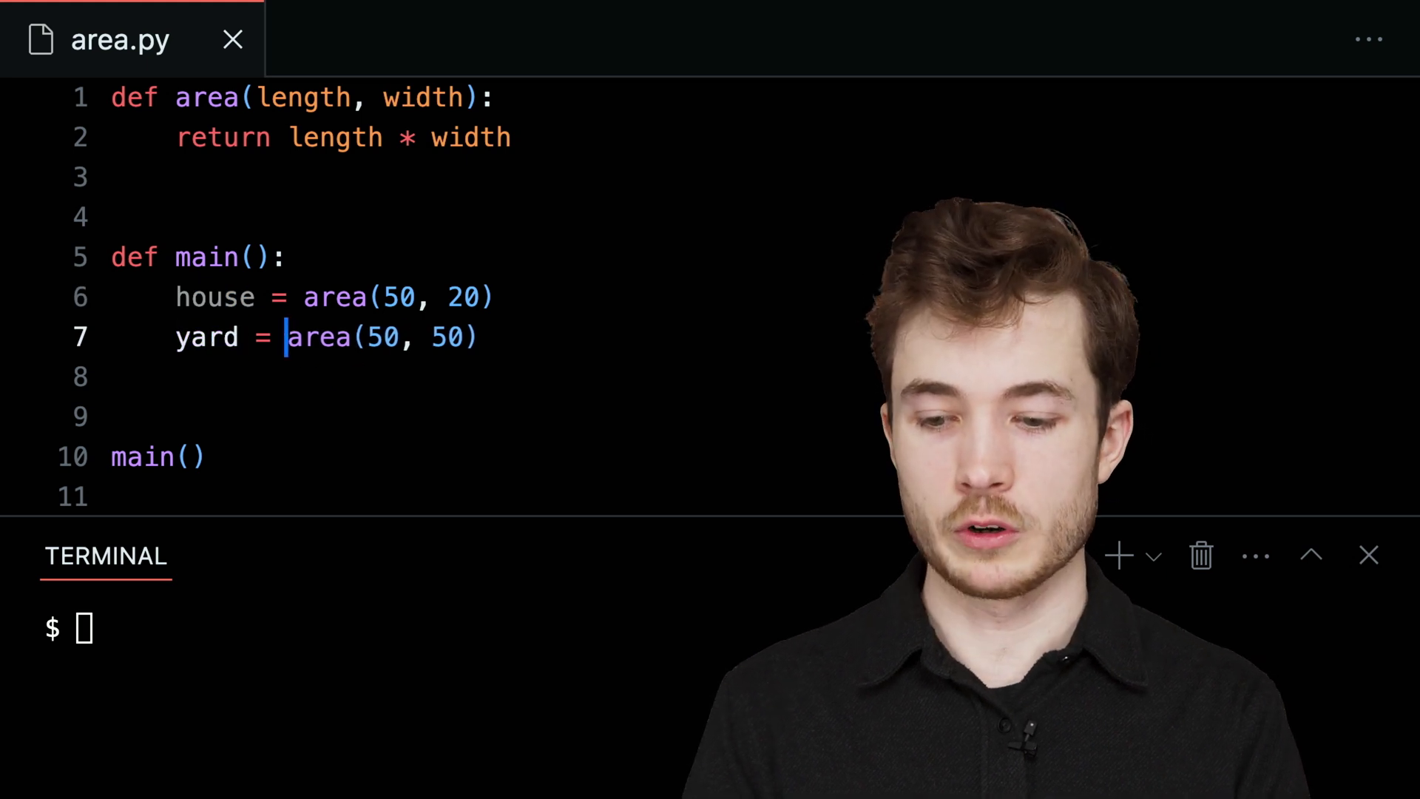
key("End")
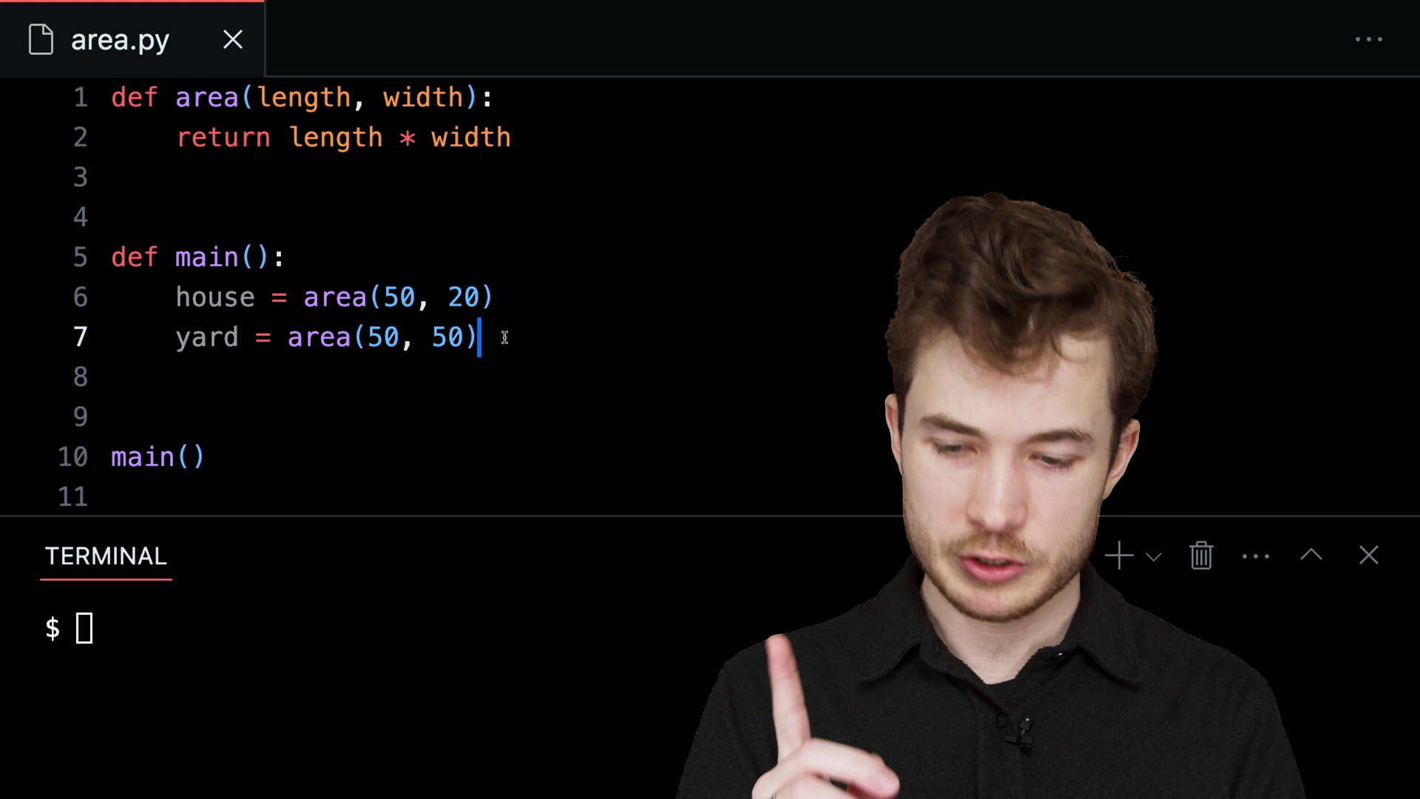
key("Return")
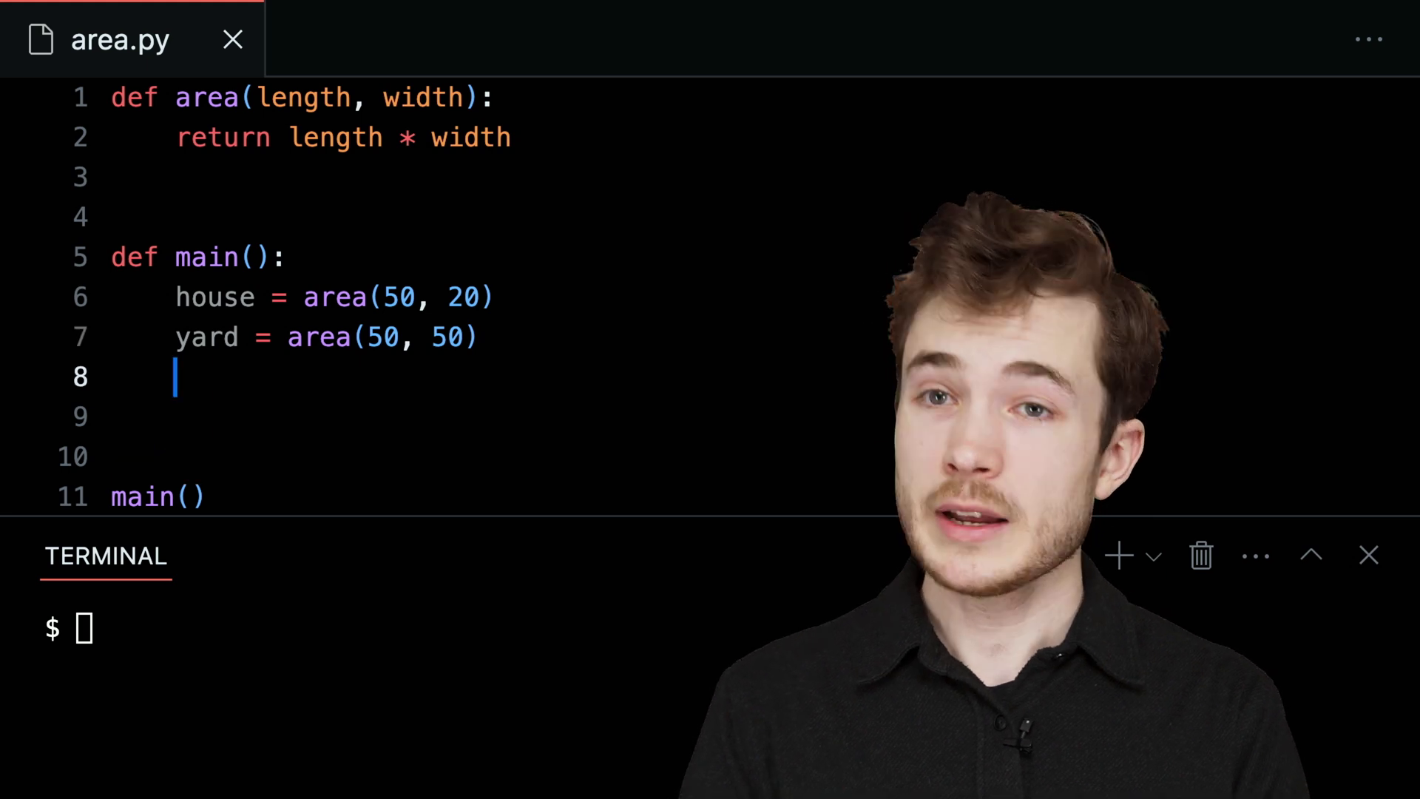
Add total = house + yard and print(str(total) + " square feet") to main
left_click(240, 297)
left_click(237, 338)
left_click(236, 377)
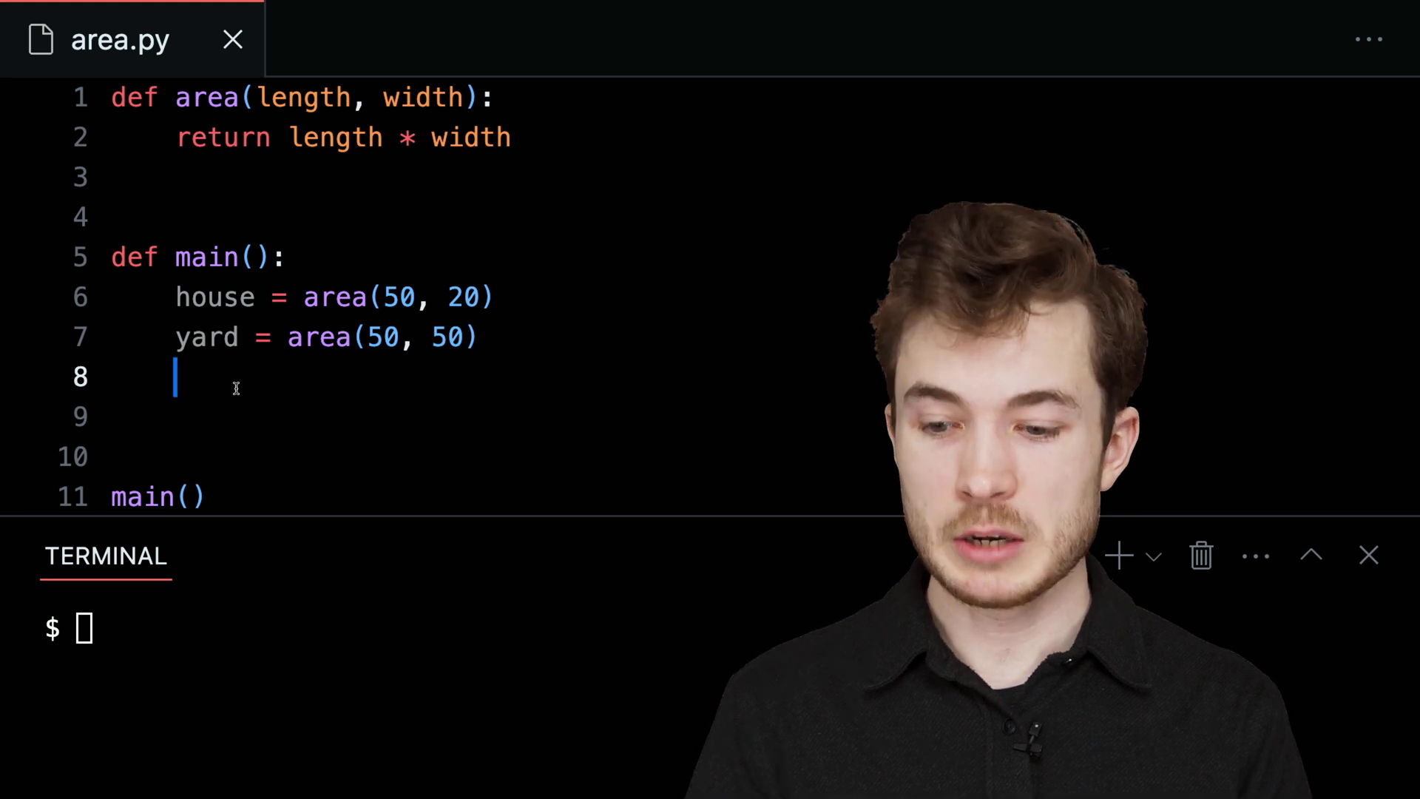
type("total = ")
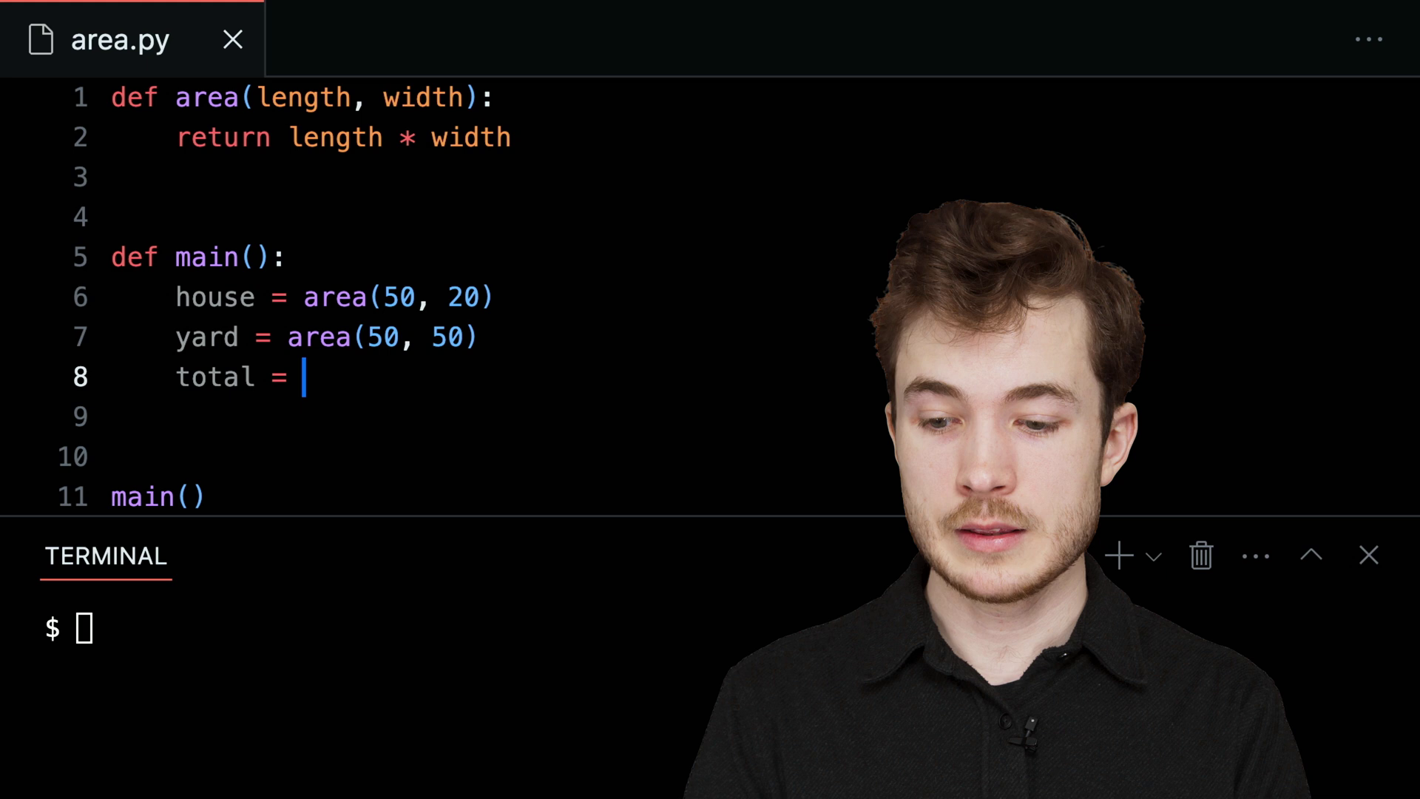
type("house + yar")
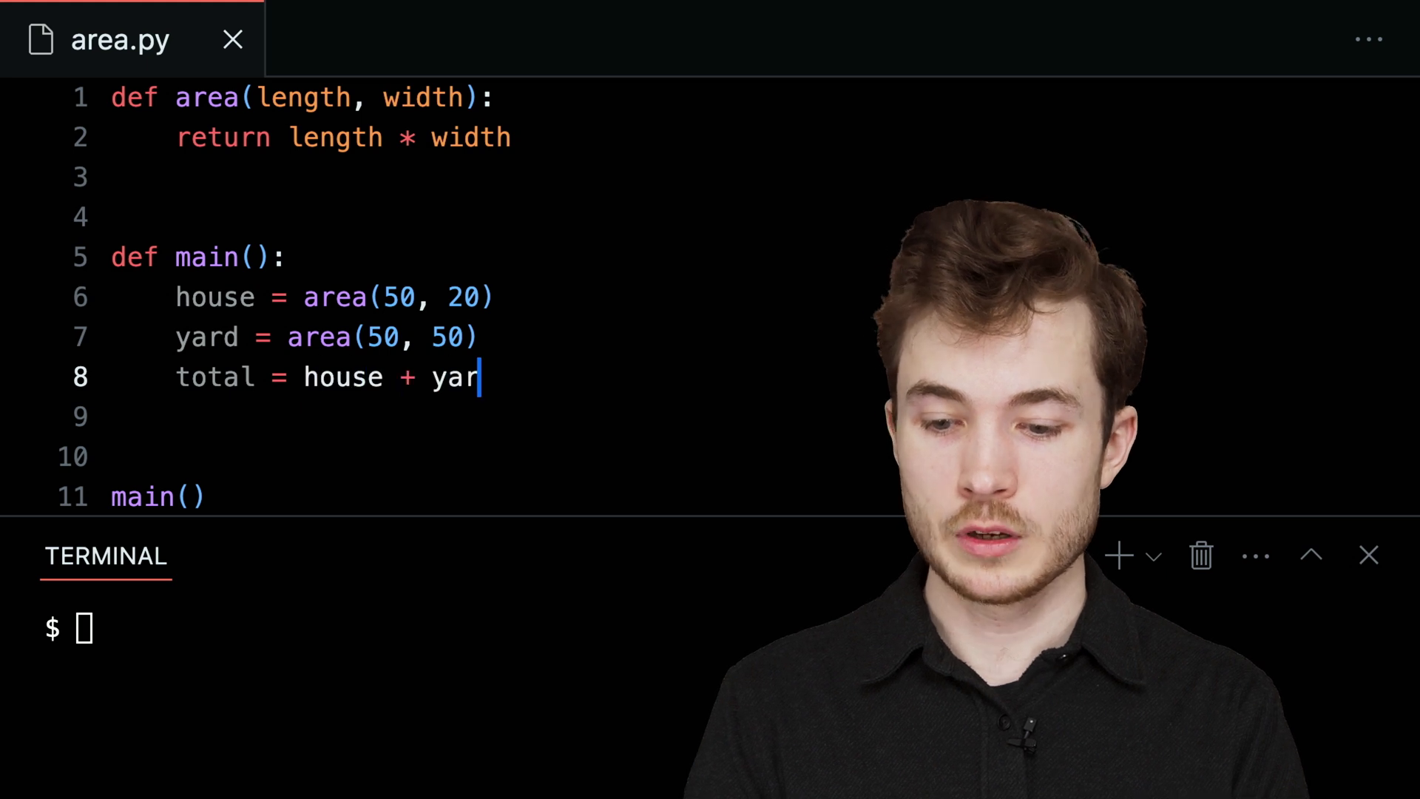
type("d")
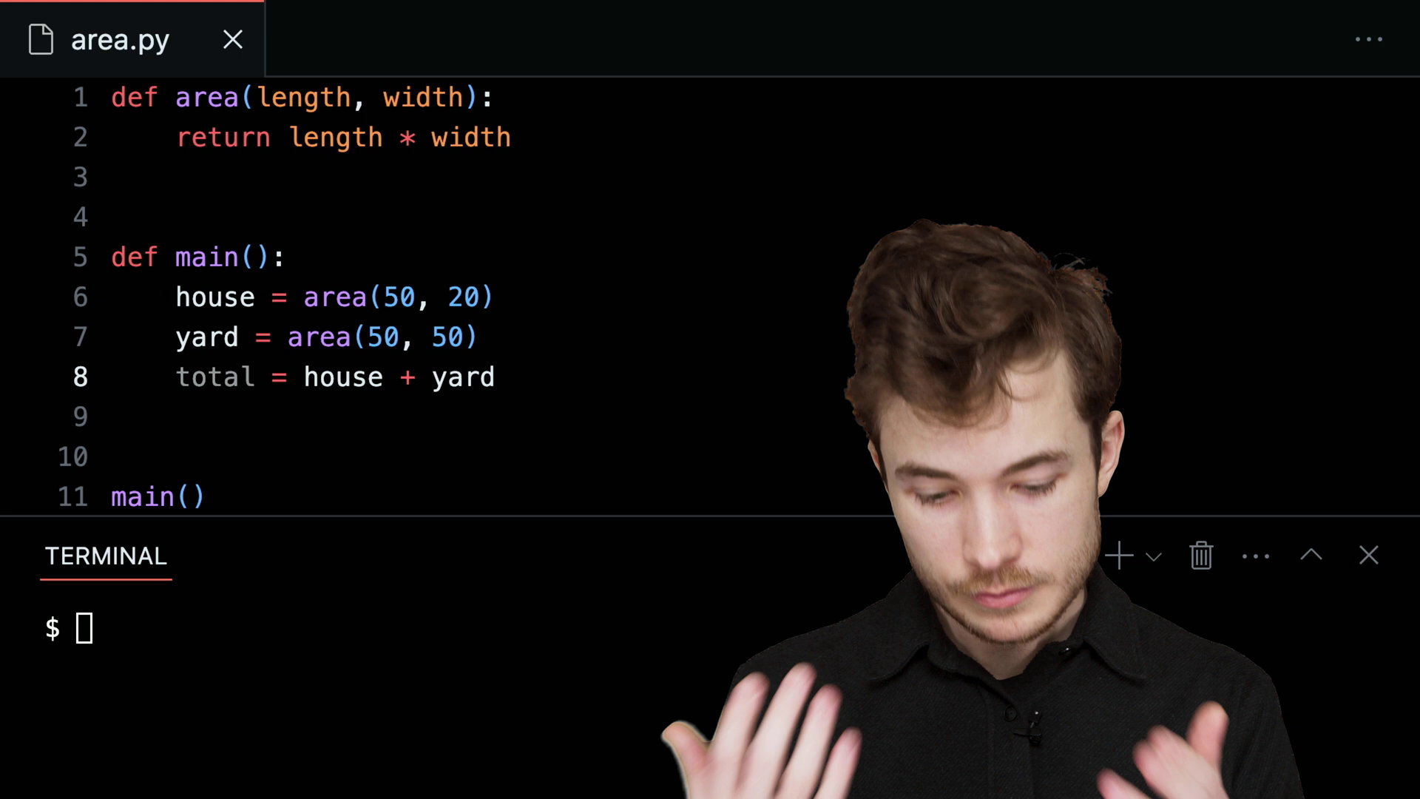
key("Return")
type("pr")
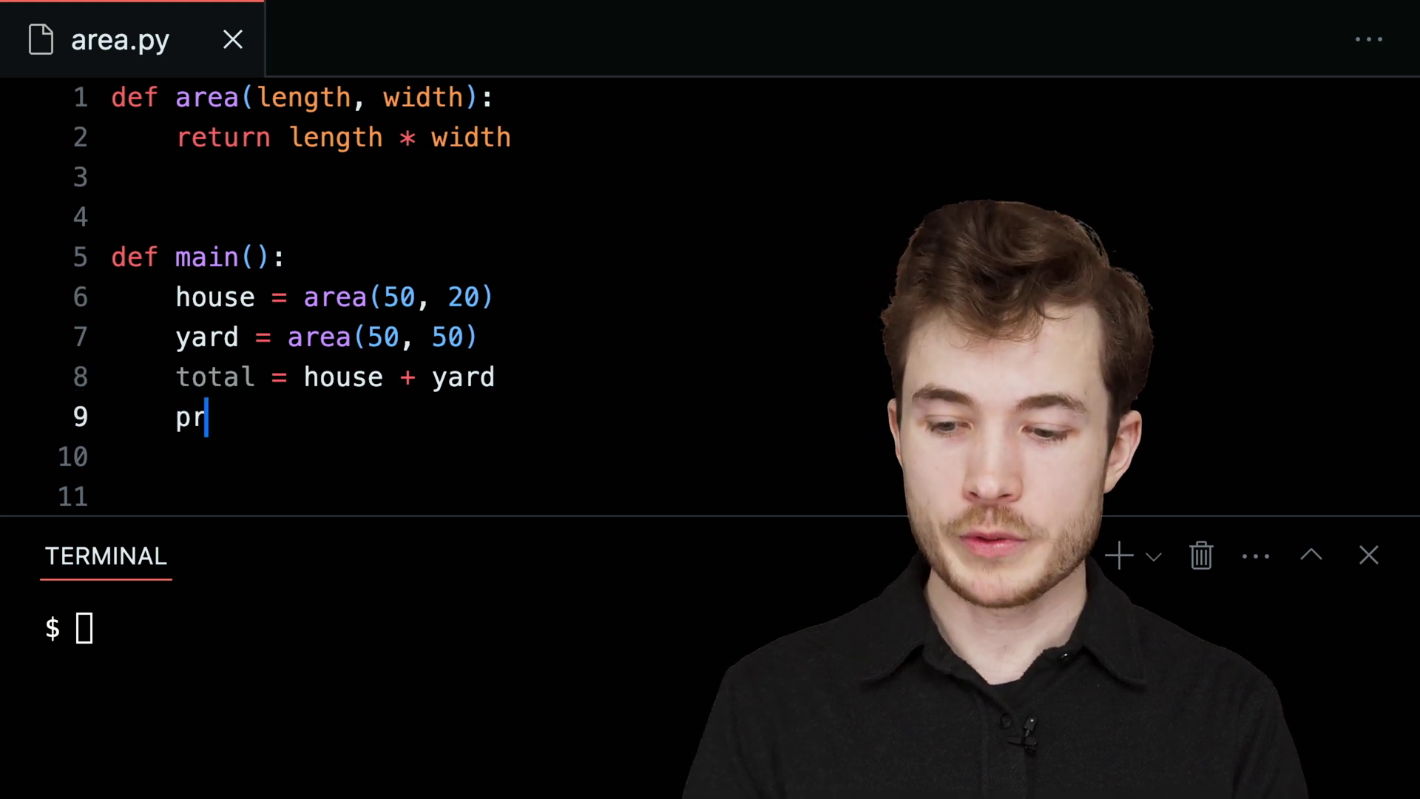
type("int(st")
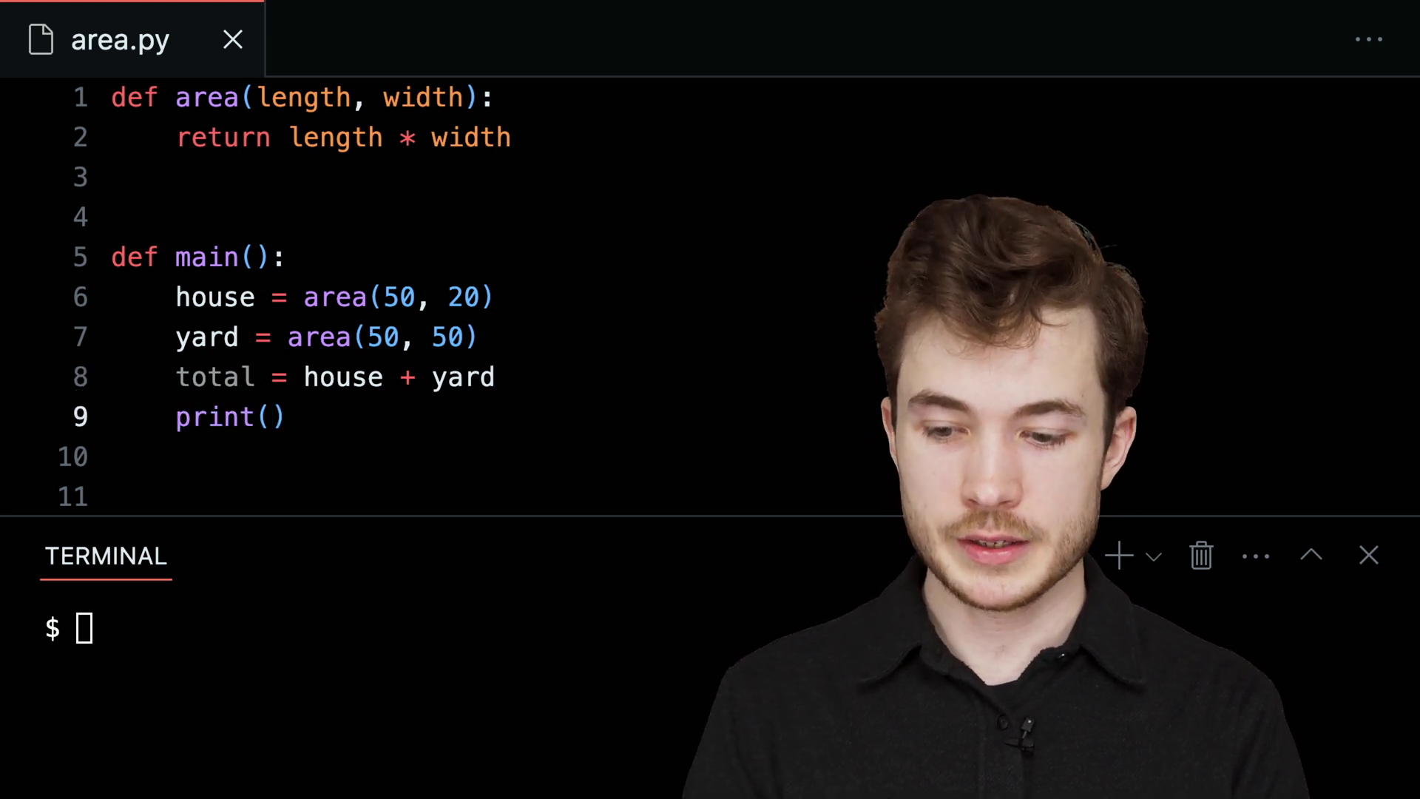
type("r(total)")
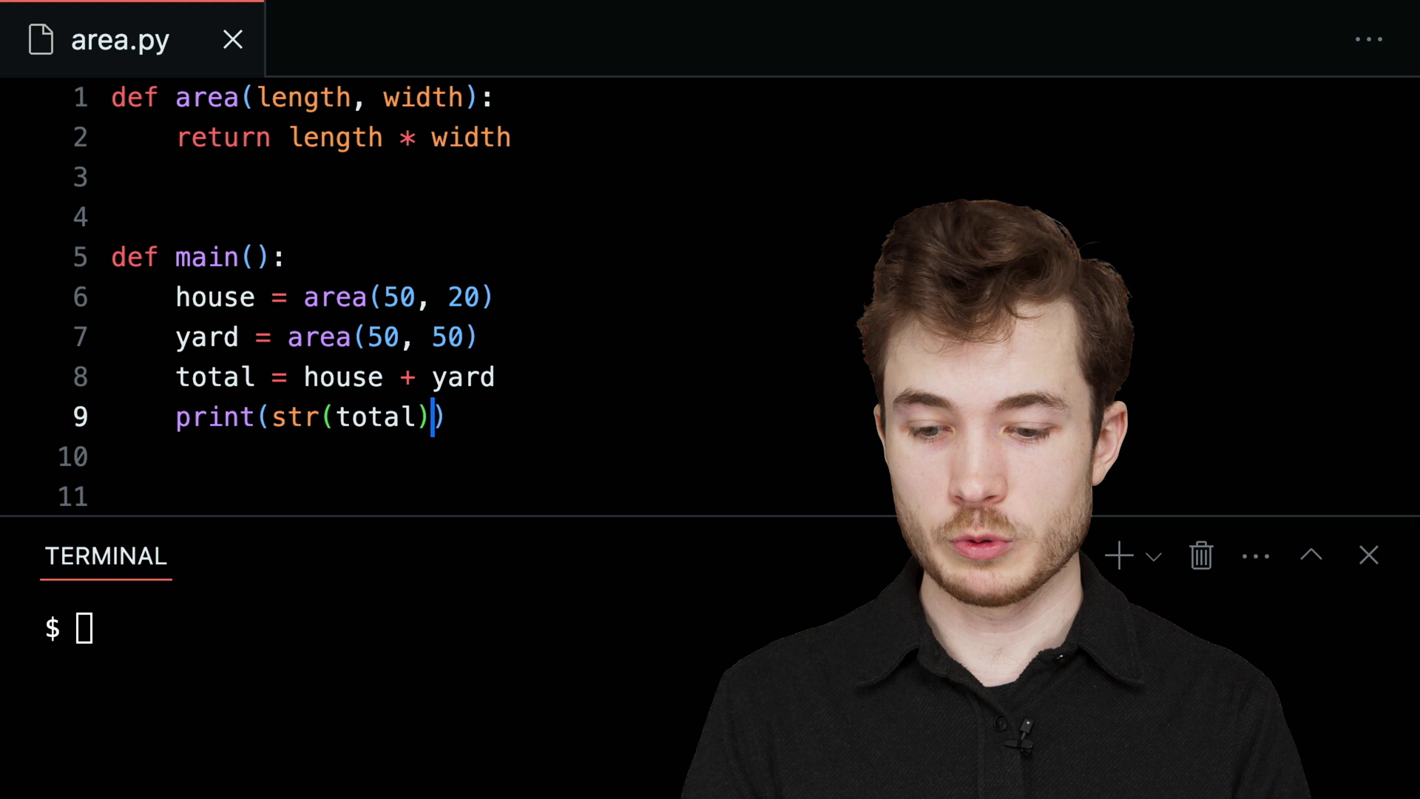
type(" + \" squ")
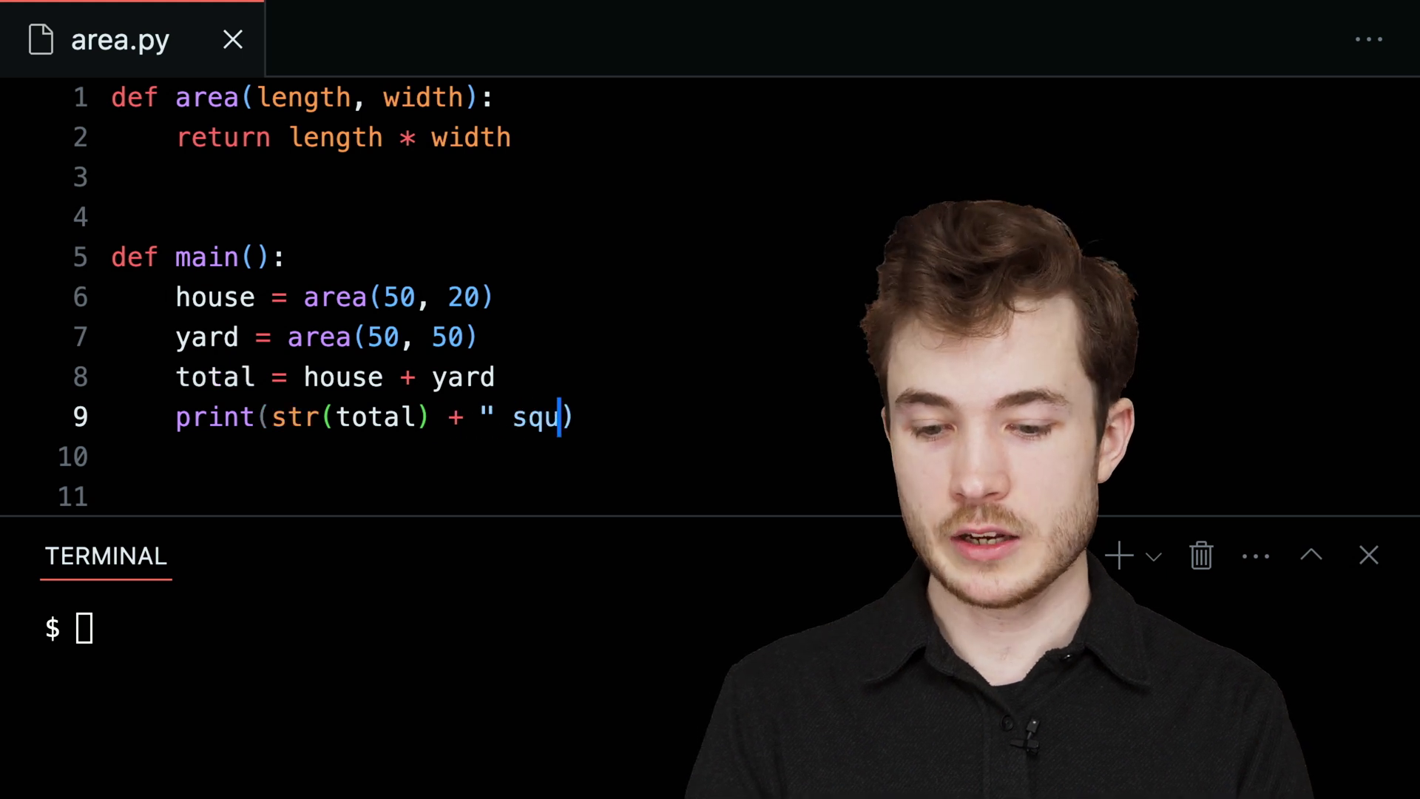
type("are feet\"")
key("Right")
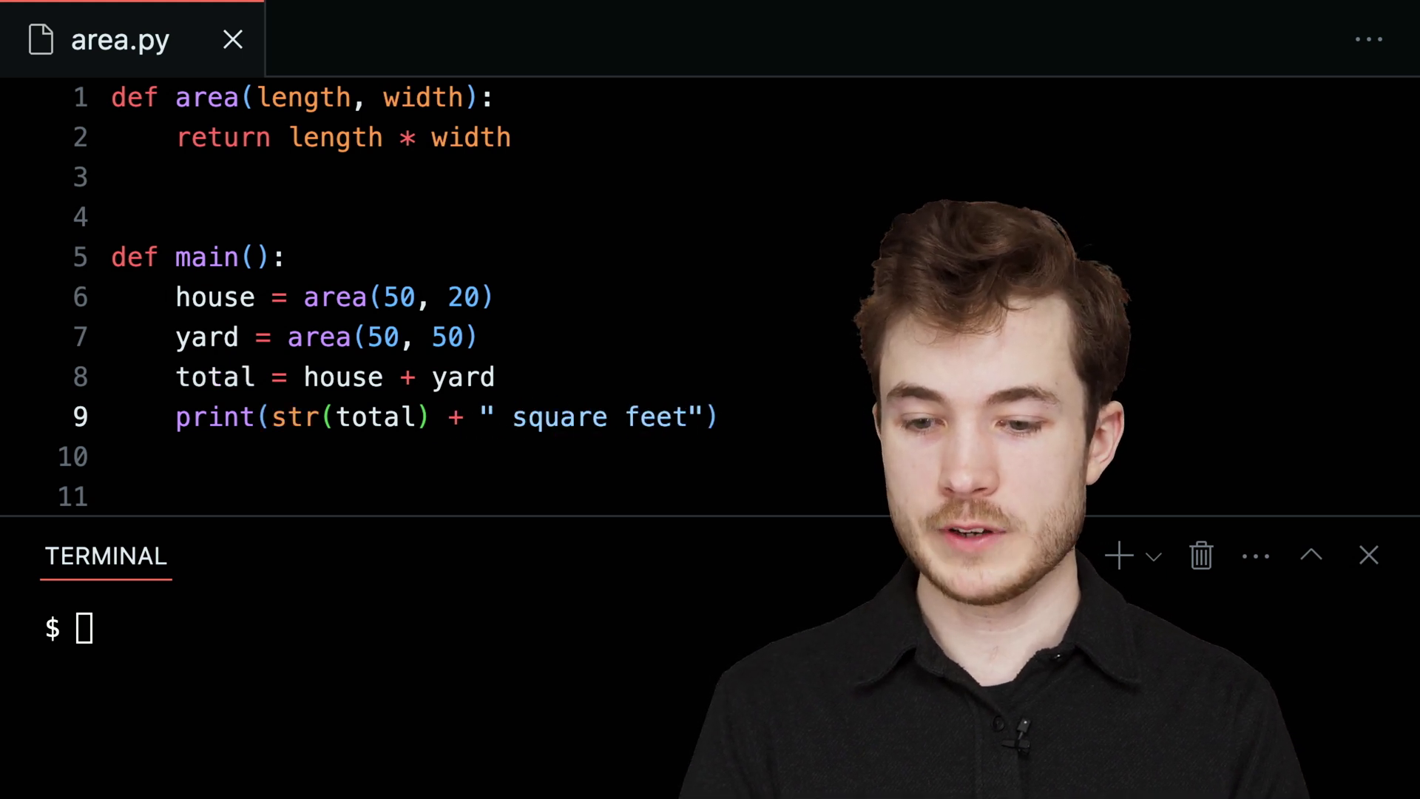
type("python area")
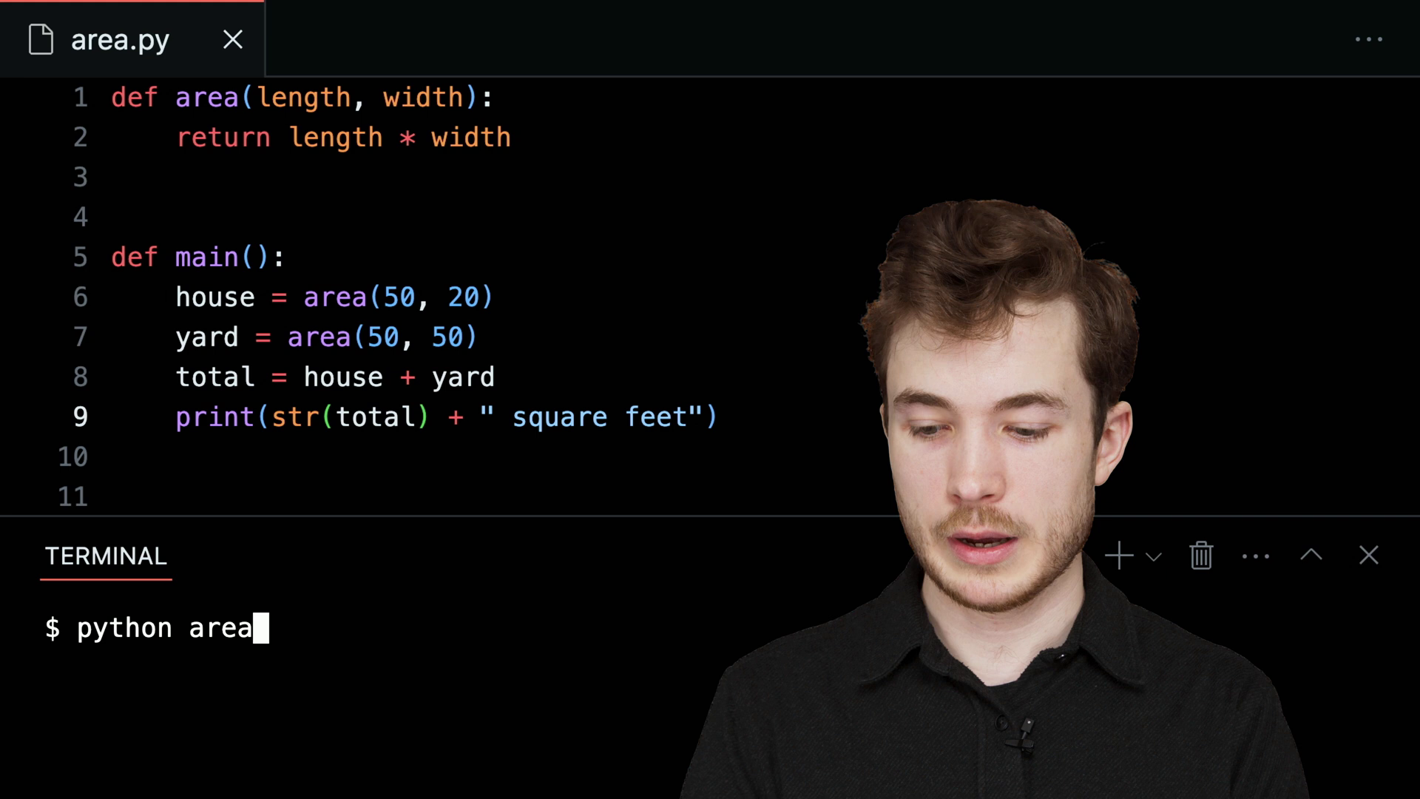
type(".py")
Run area.py to print 3500 square feet and review house, yard and total in main
key("Return")
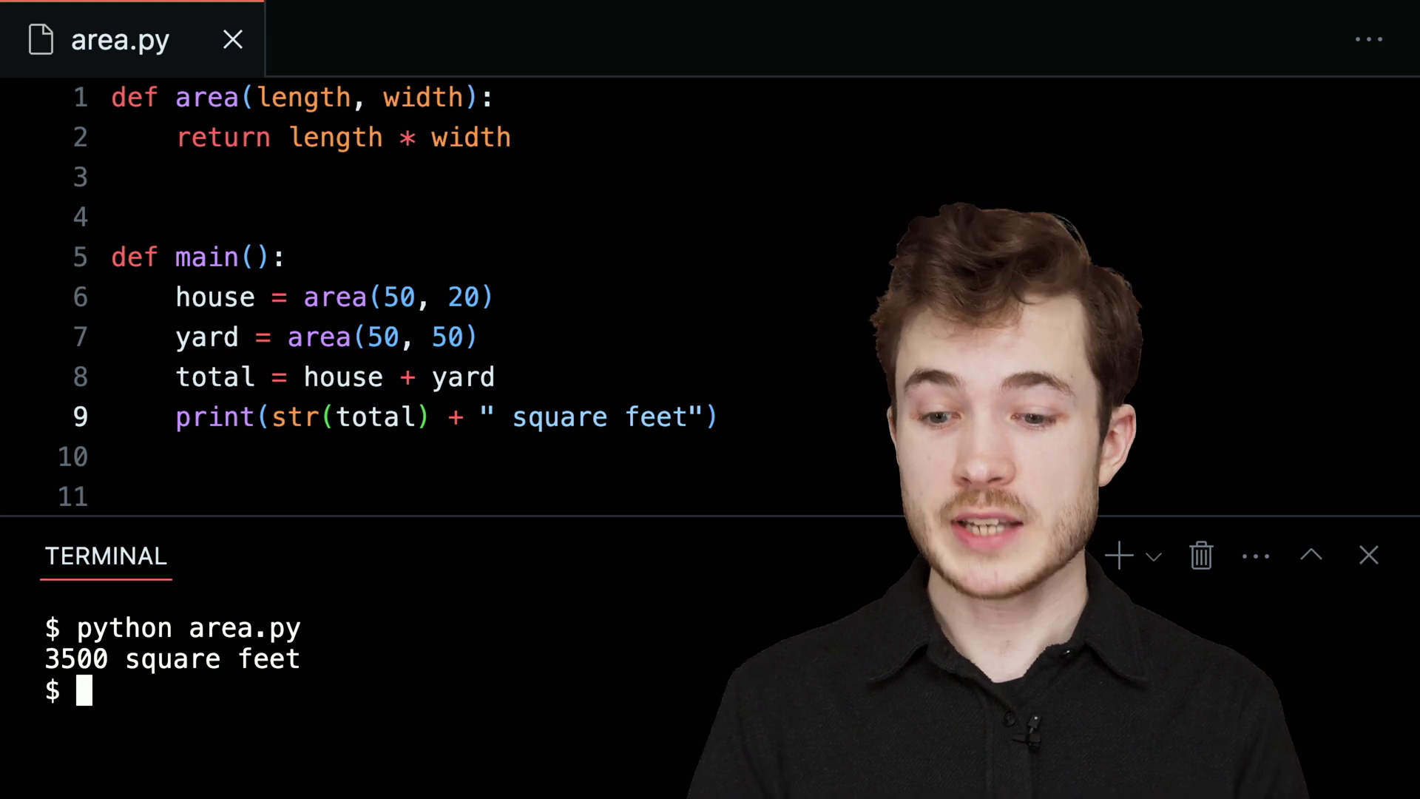
left_click(206, 98)
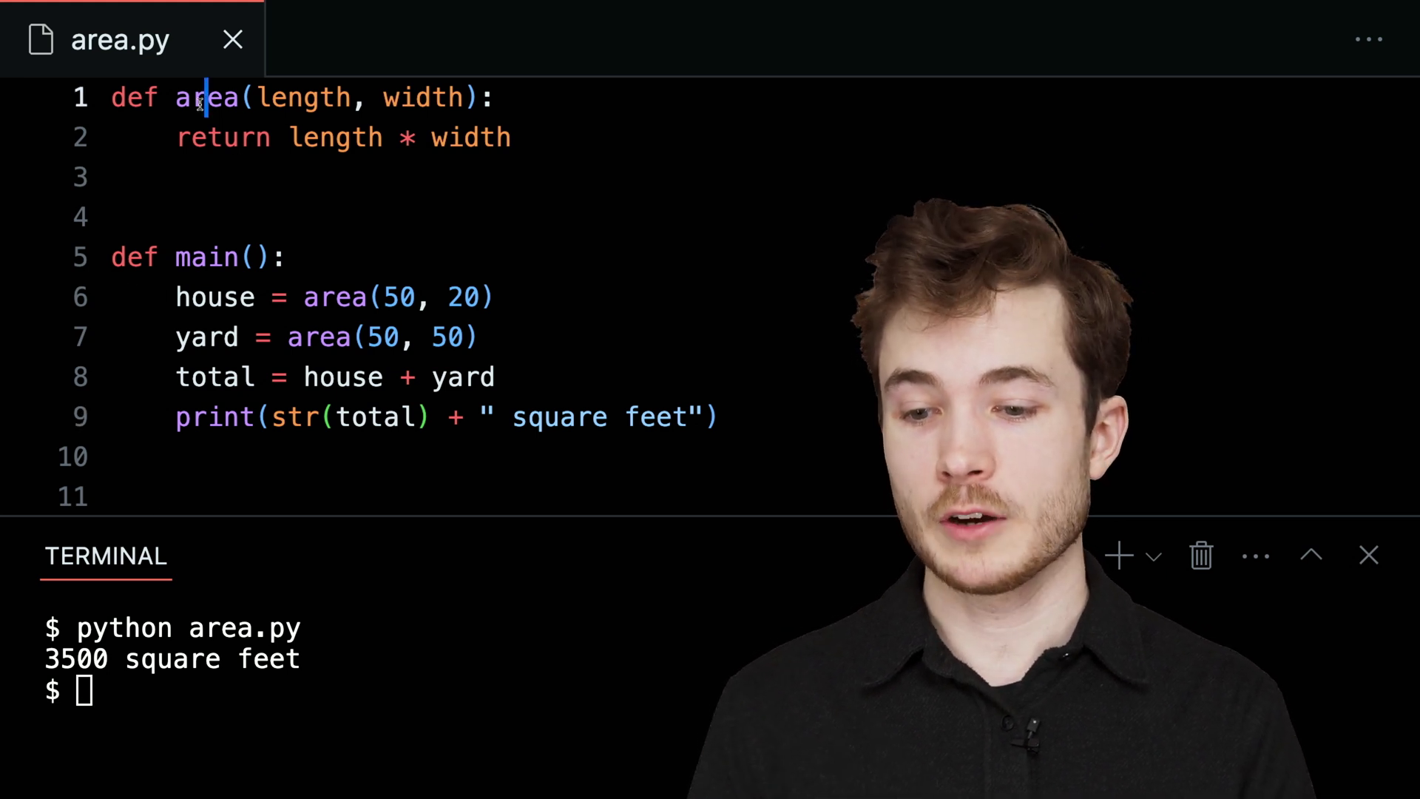
double_click(206, 98)
left_click(226, 296)
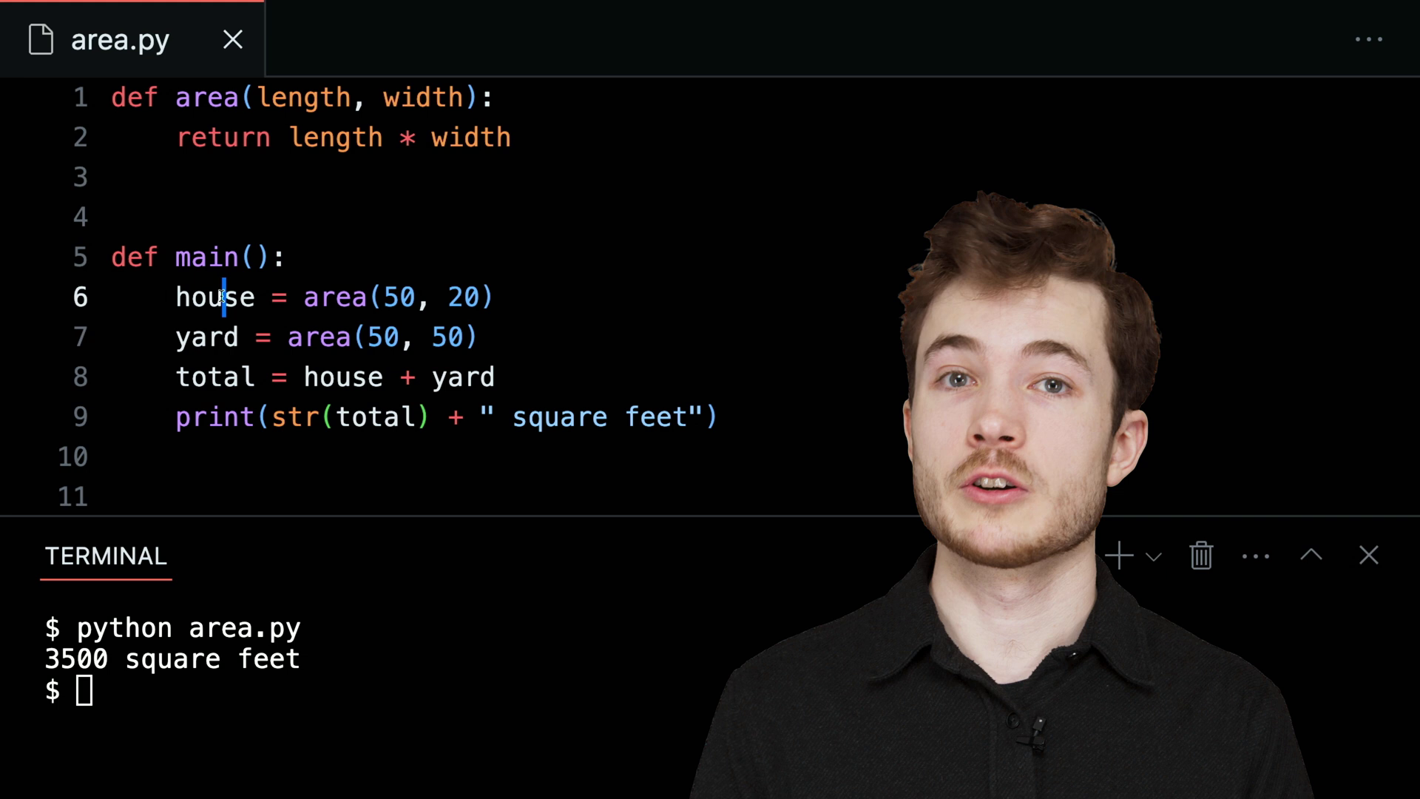
key("Down")
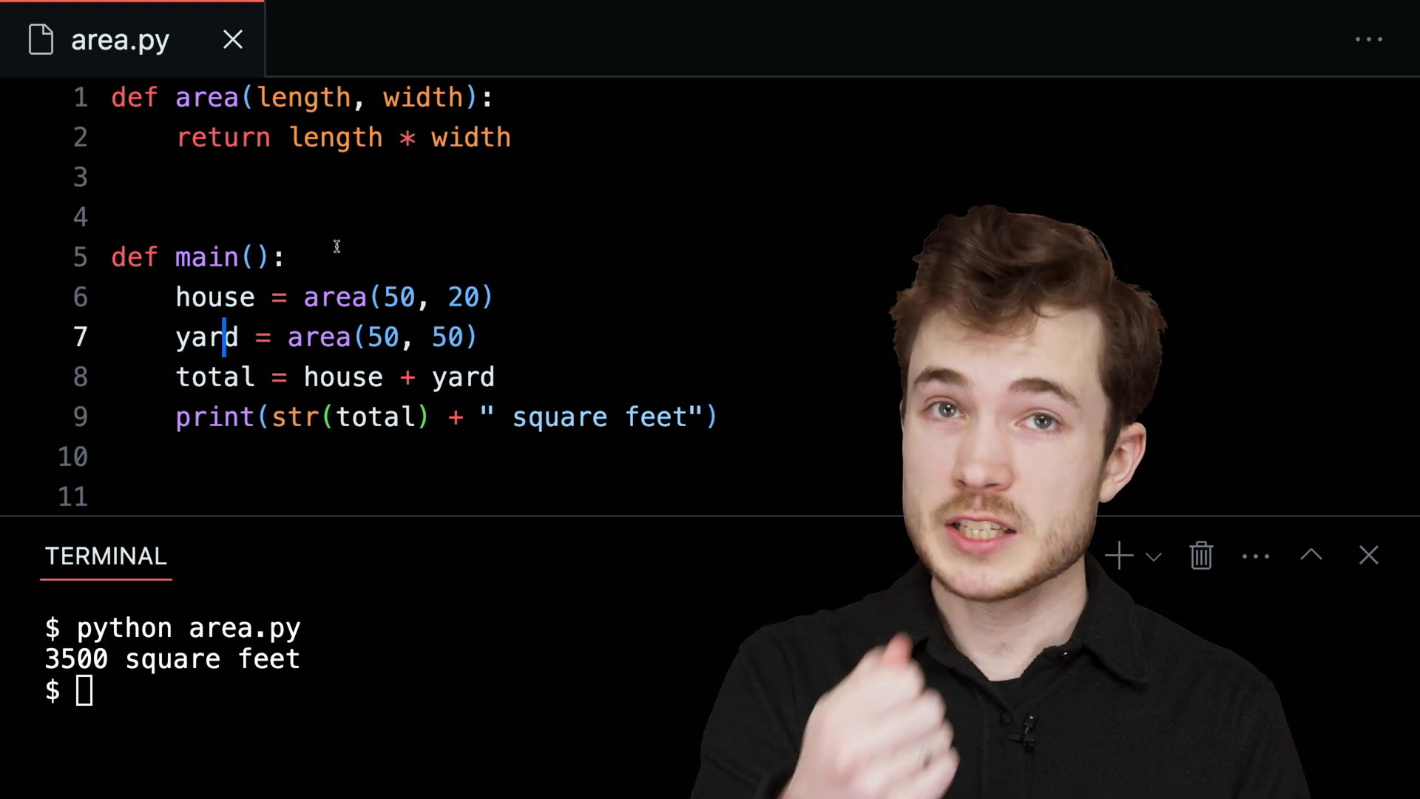
left_click(324, 378)
key("Up")
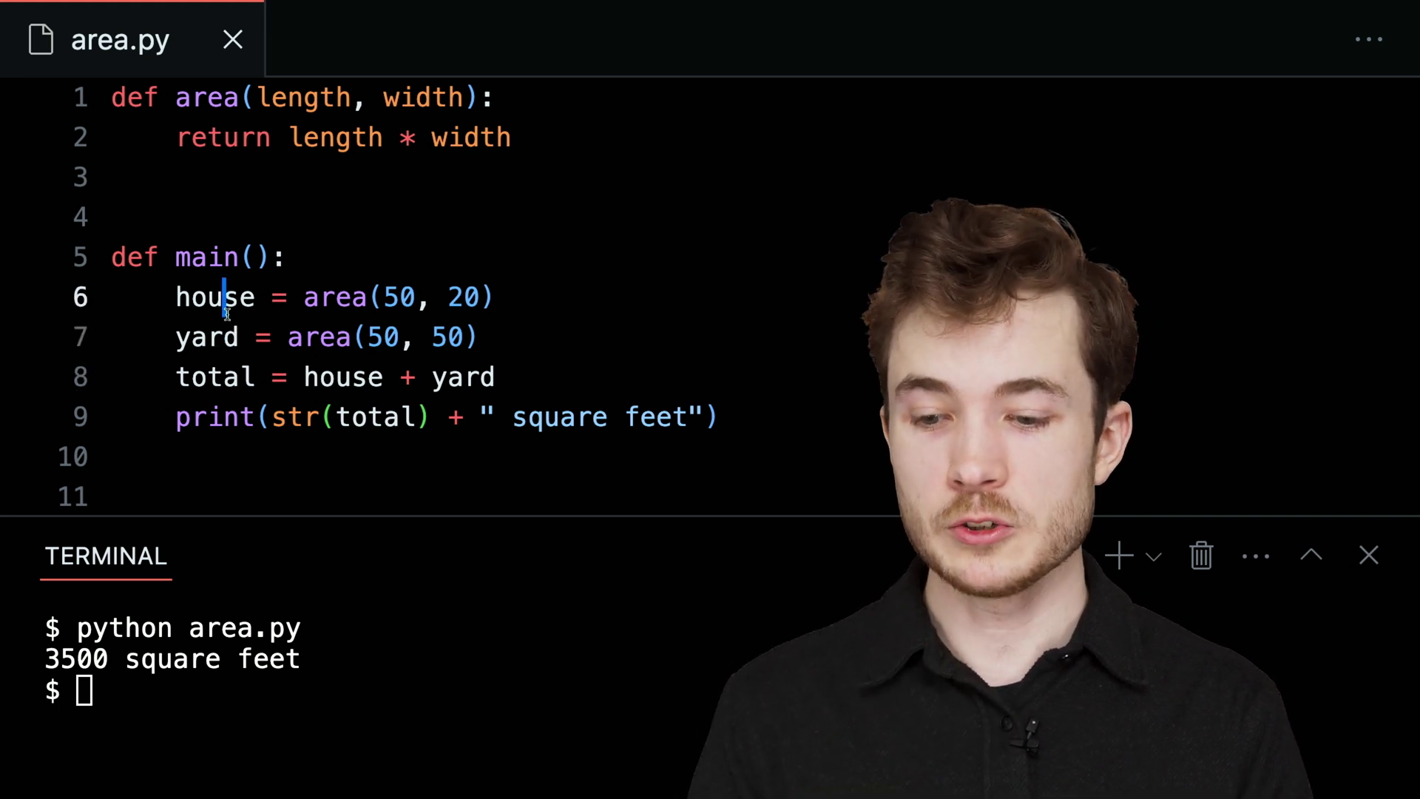
key("Down")
left_click(351, 377)
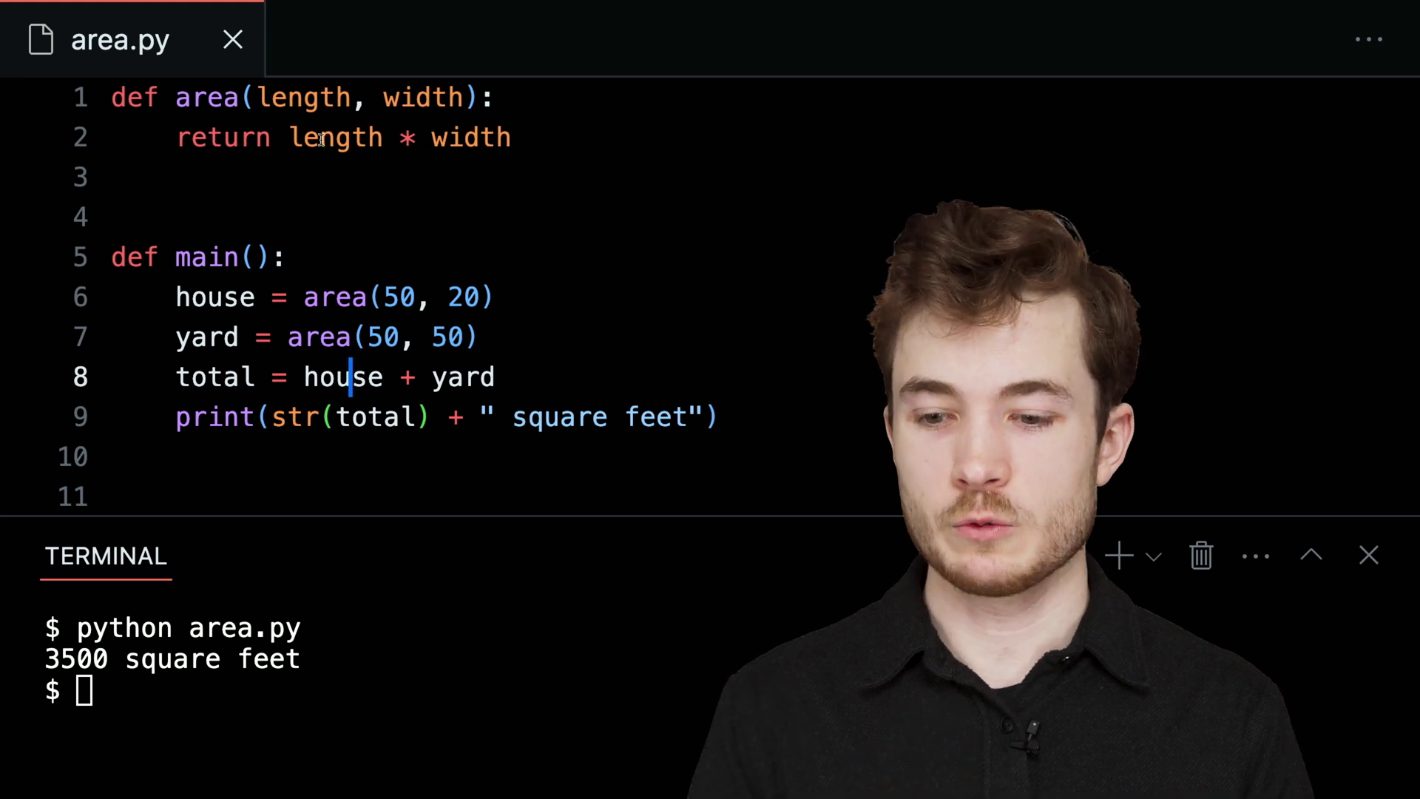
Place the caret at the end of line 2, return length * width
left_click(225, 137)
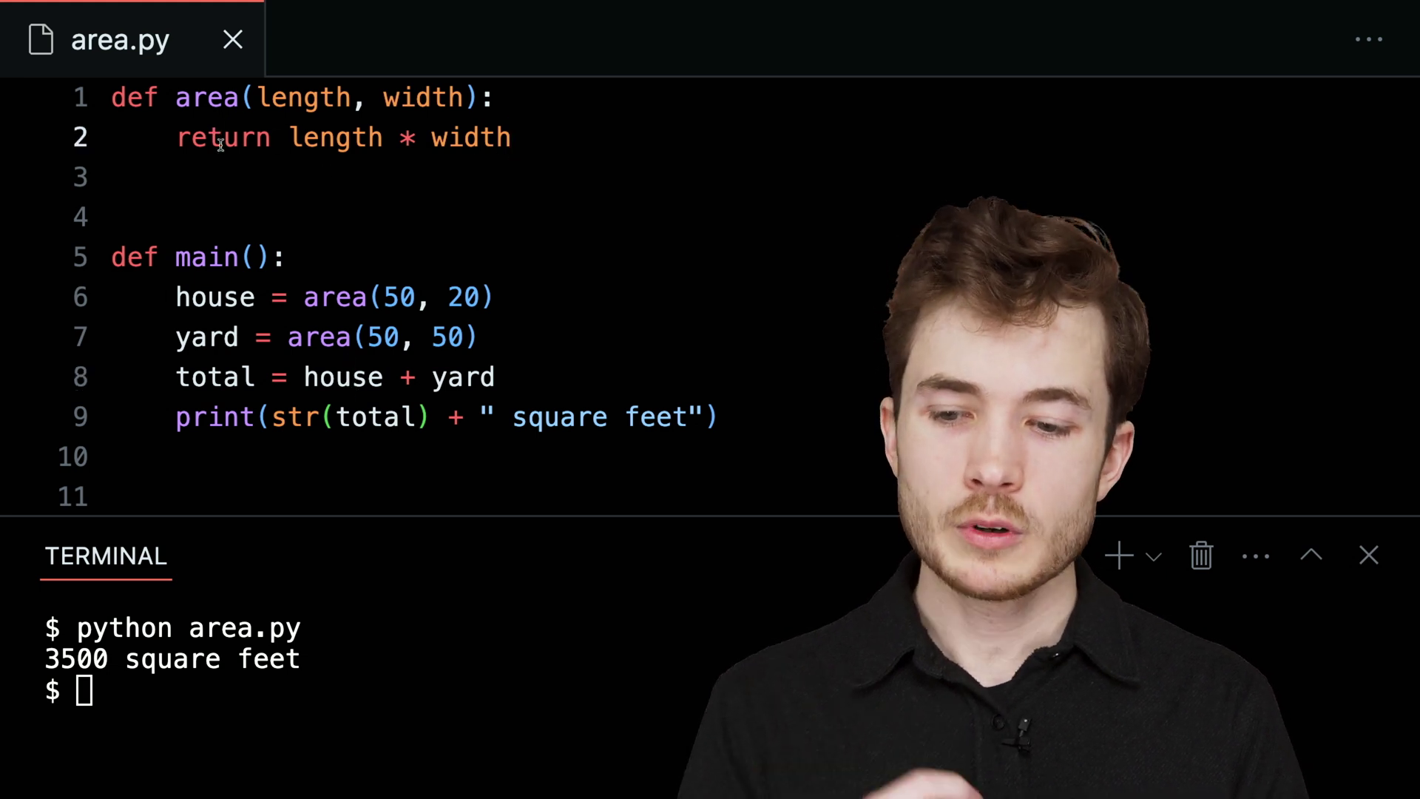
left_click_drag(176, 136, 513, 136)
left_click(532, 142)
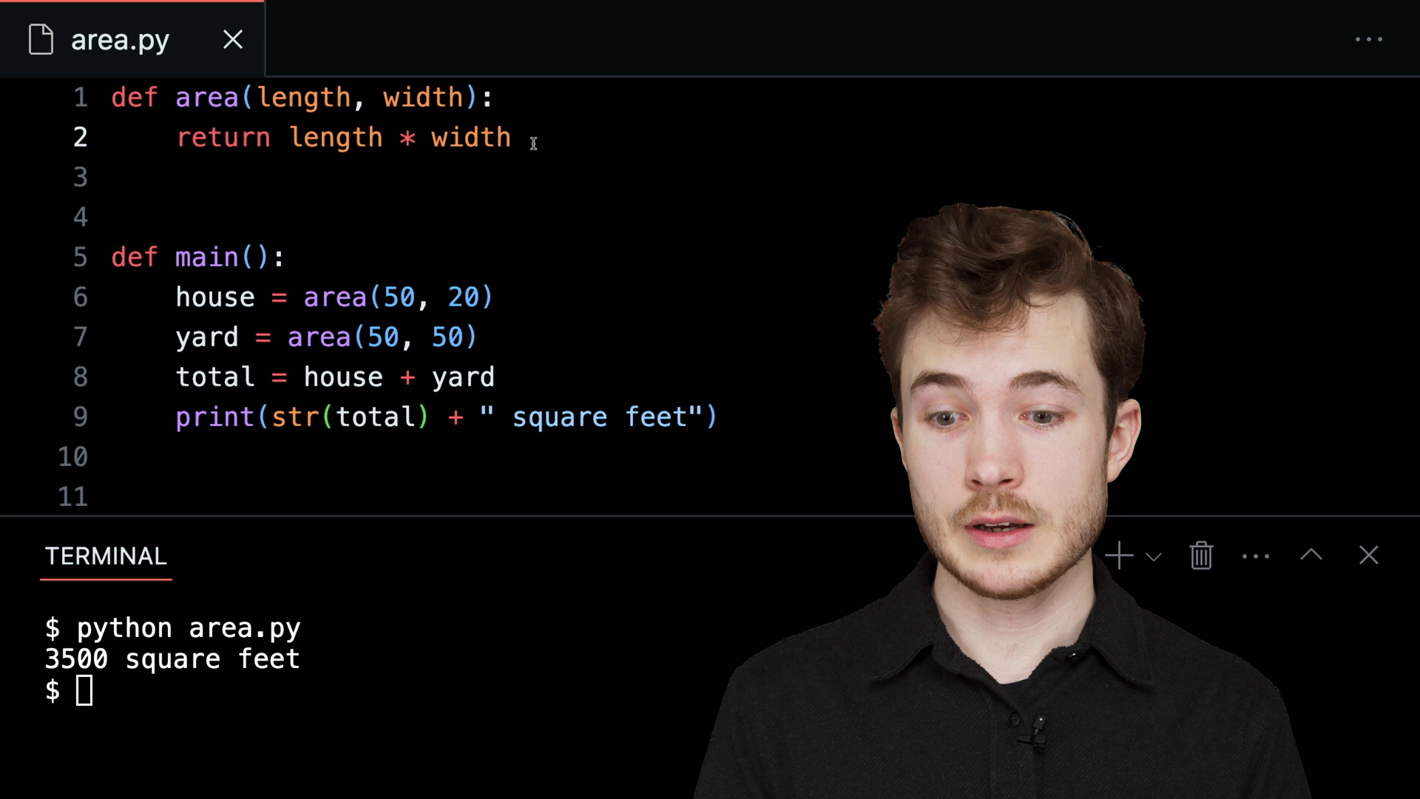
key("Return")
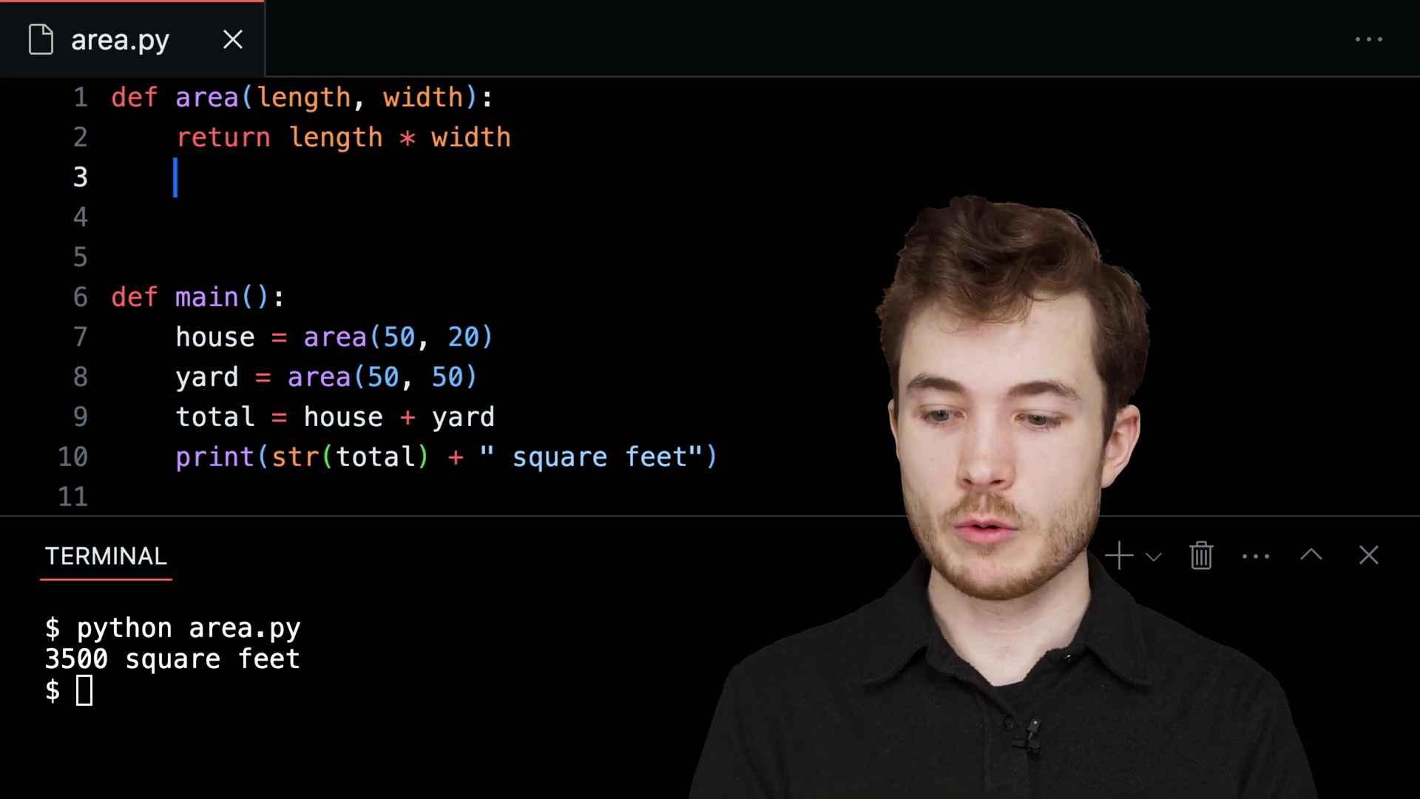
type("print(")
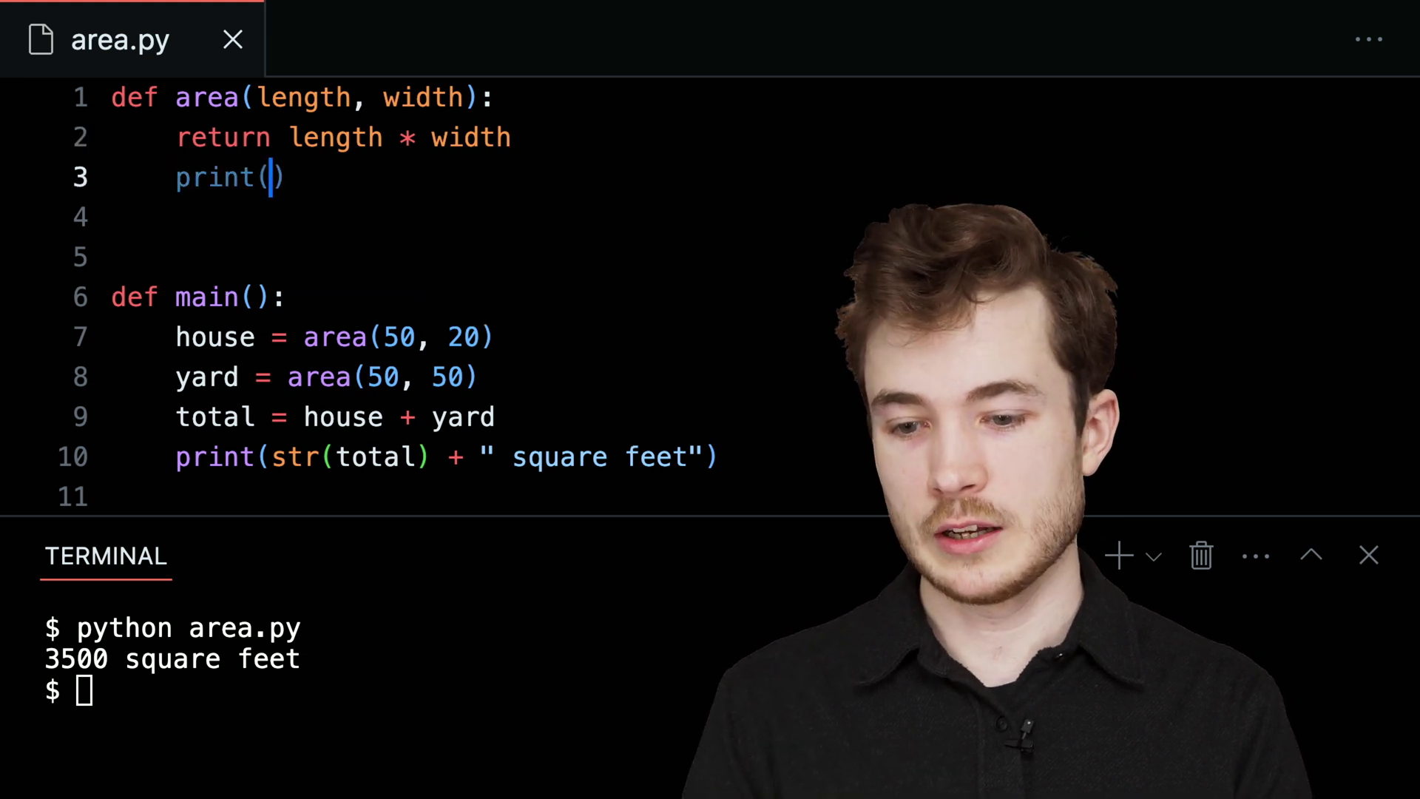
type("str(length * wi")
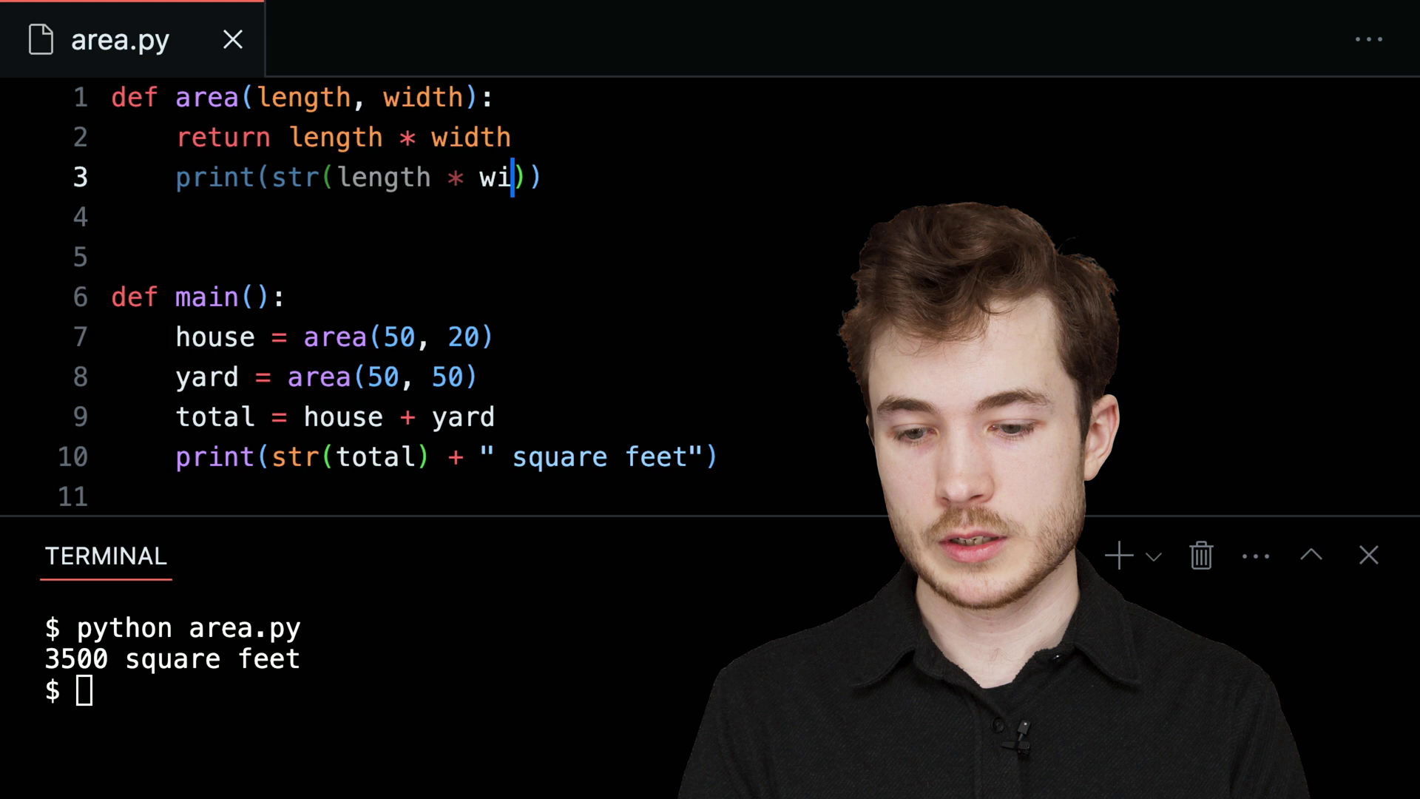
type("dth))")
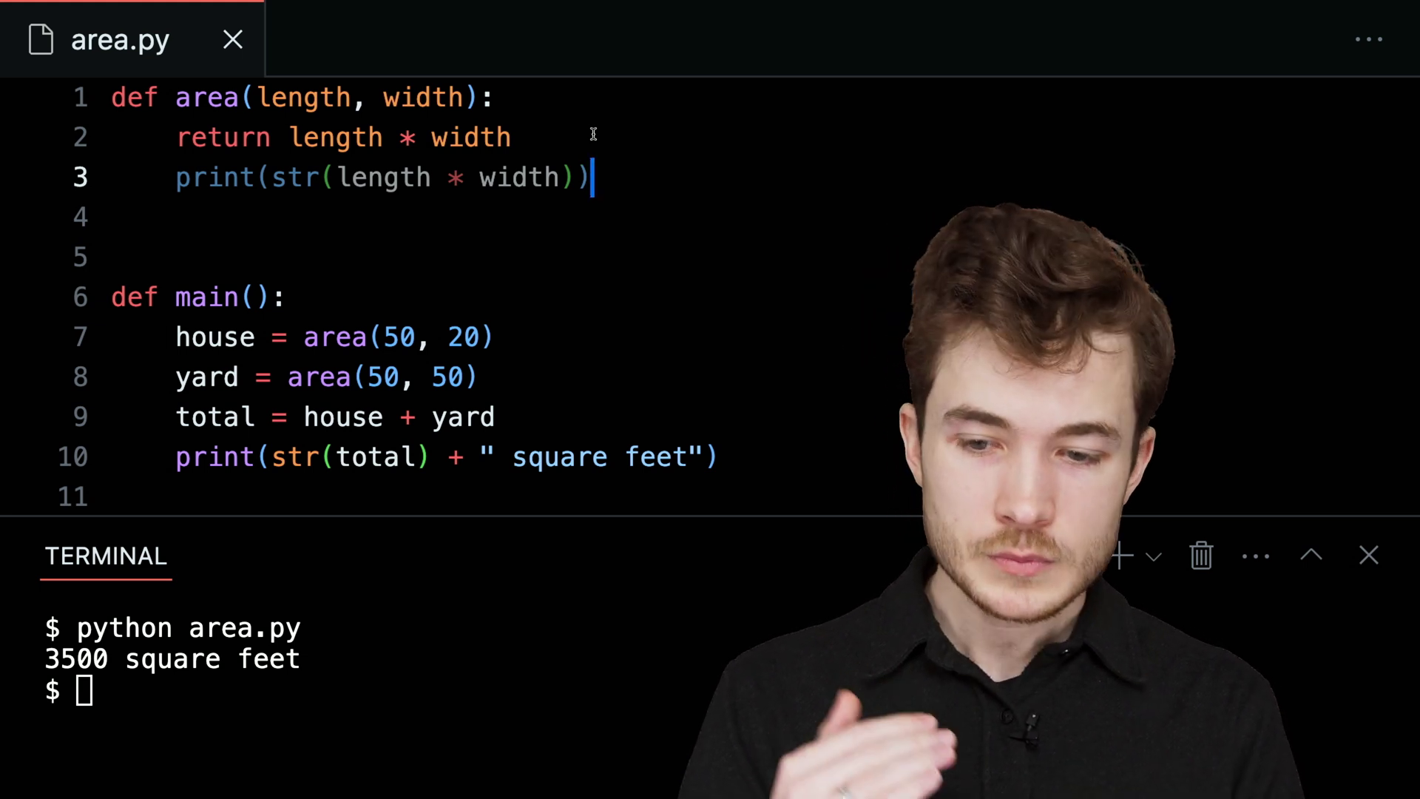
key("Up")
key("Home")
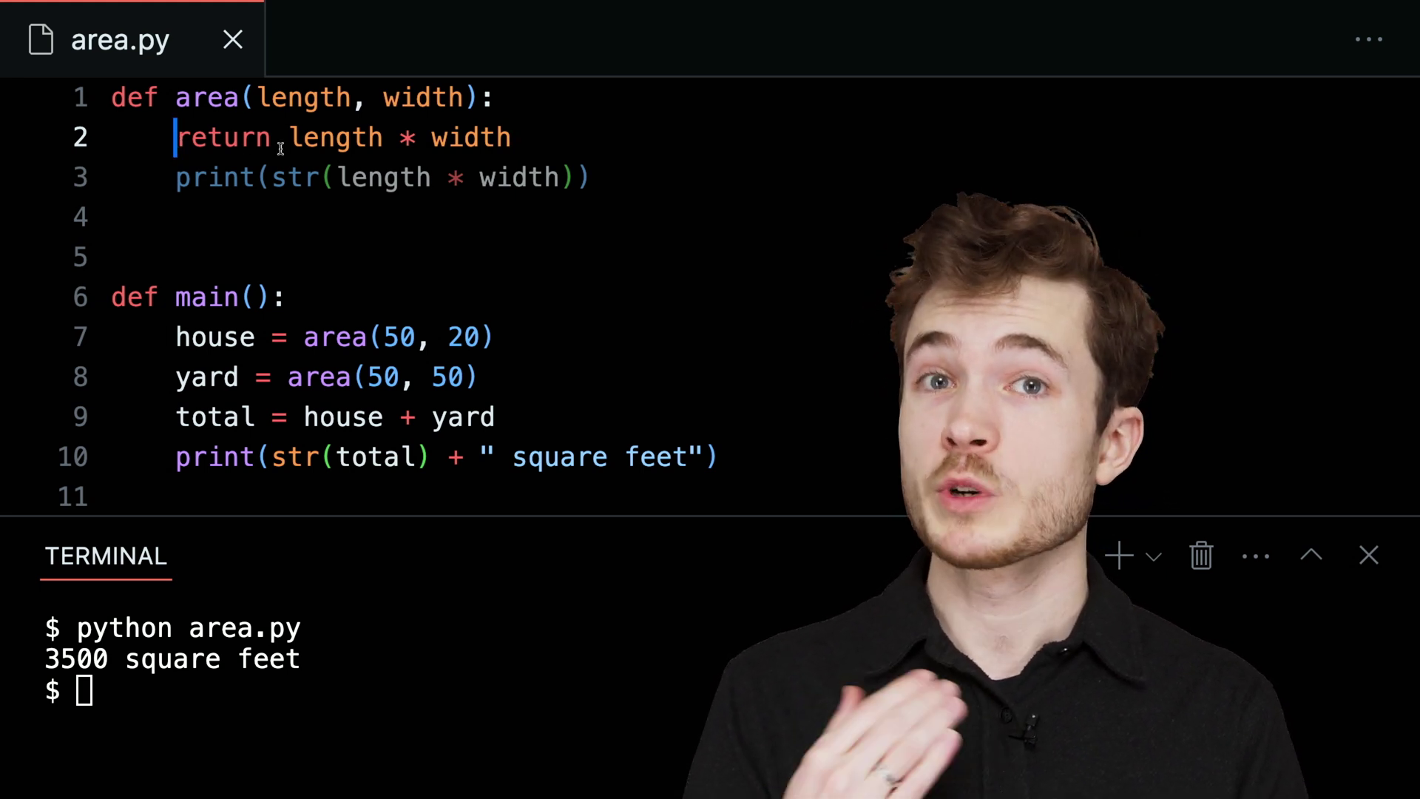
left_click_drag(289, 138, 517, 138)
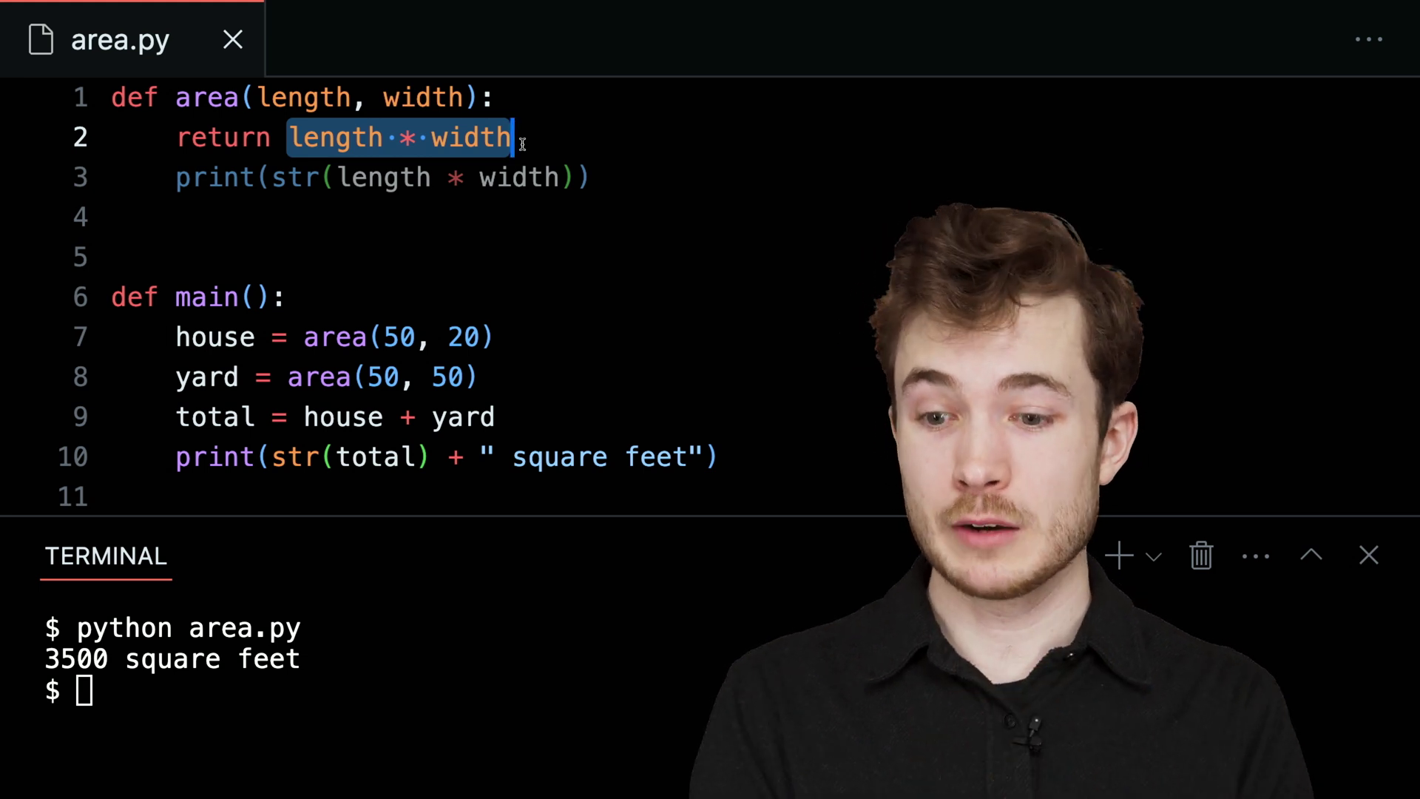
left_click(189, 102)
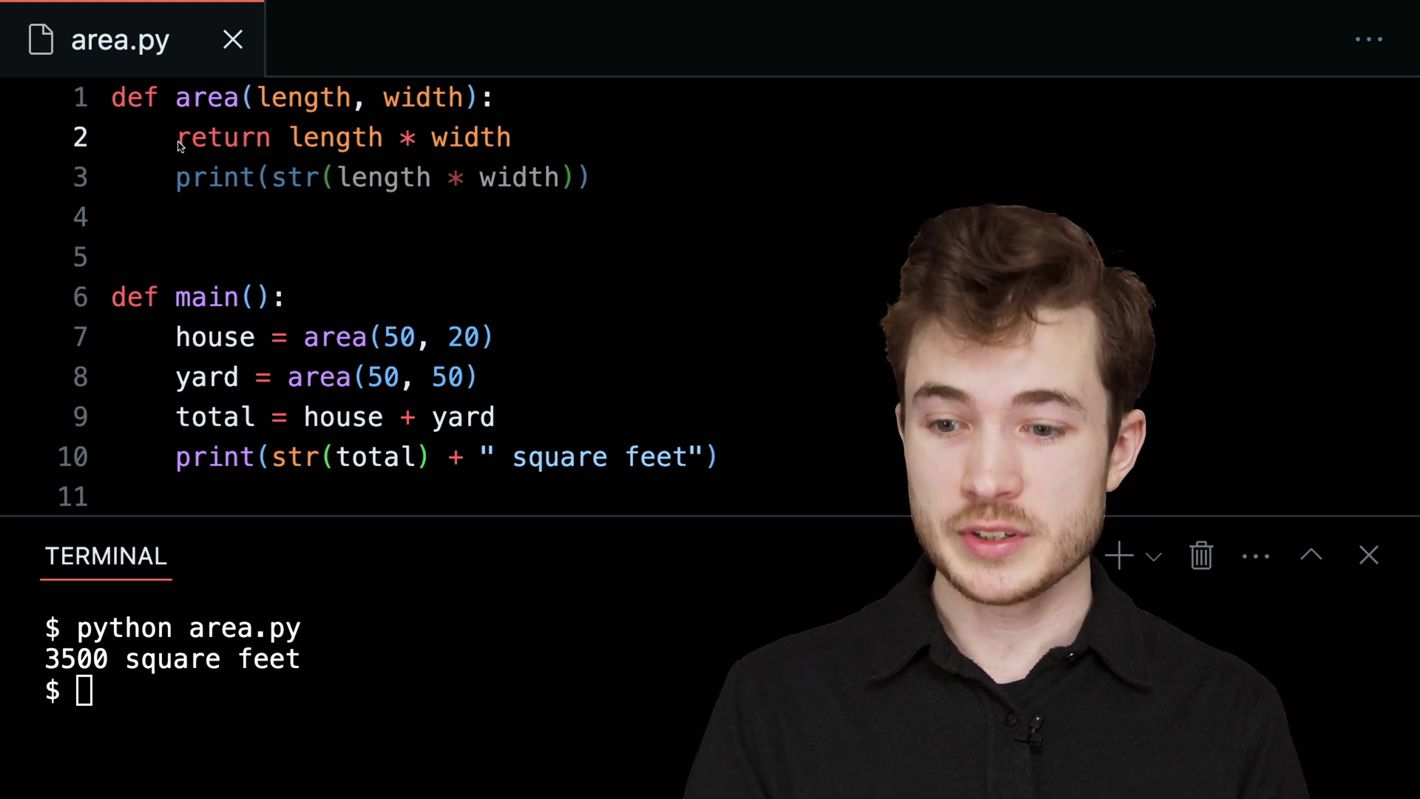
left_click(176, 179)
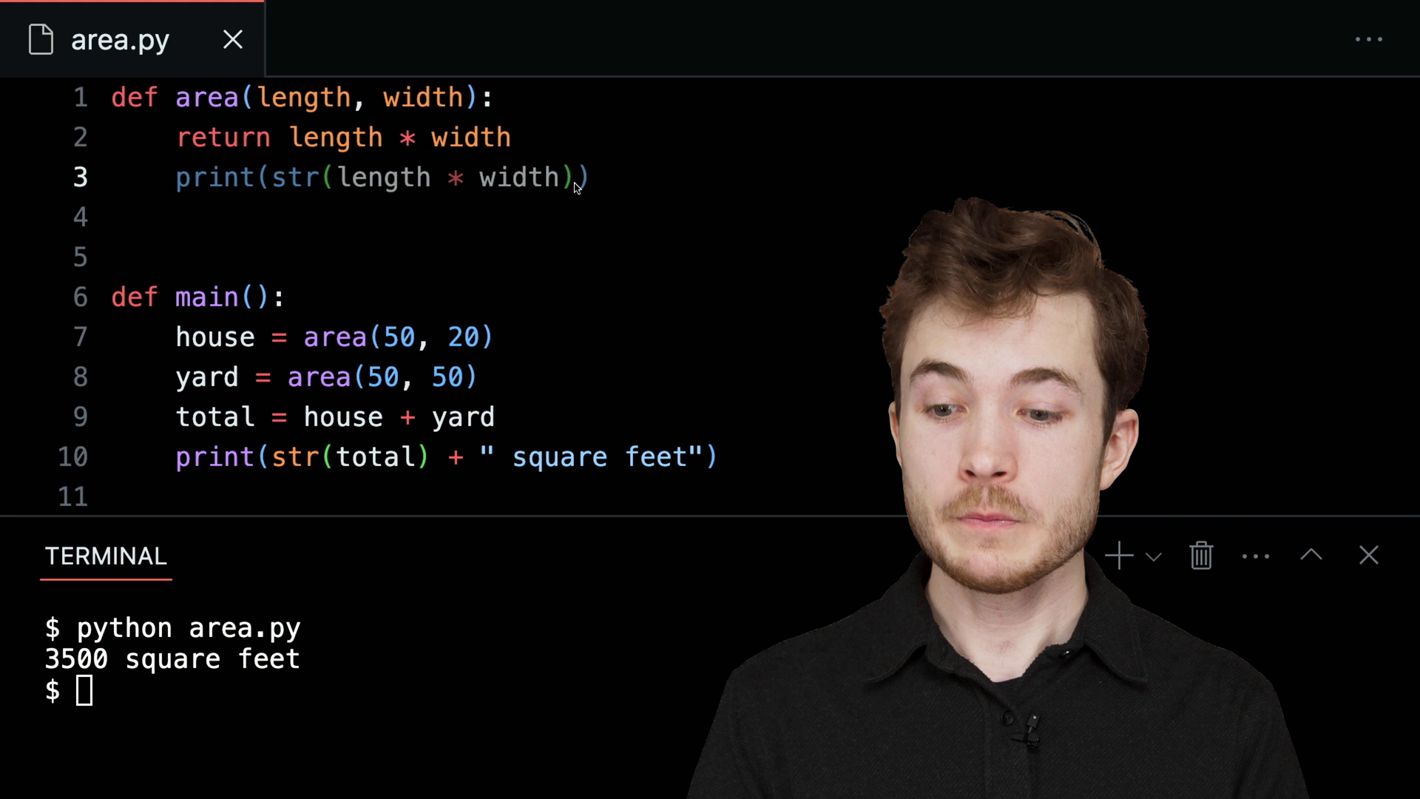
Delete the stray line after return and open a new line above it for print(str(length * width))
key("shift+Home")
key("BackSpace")
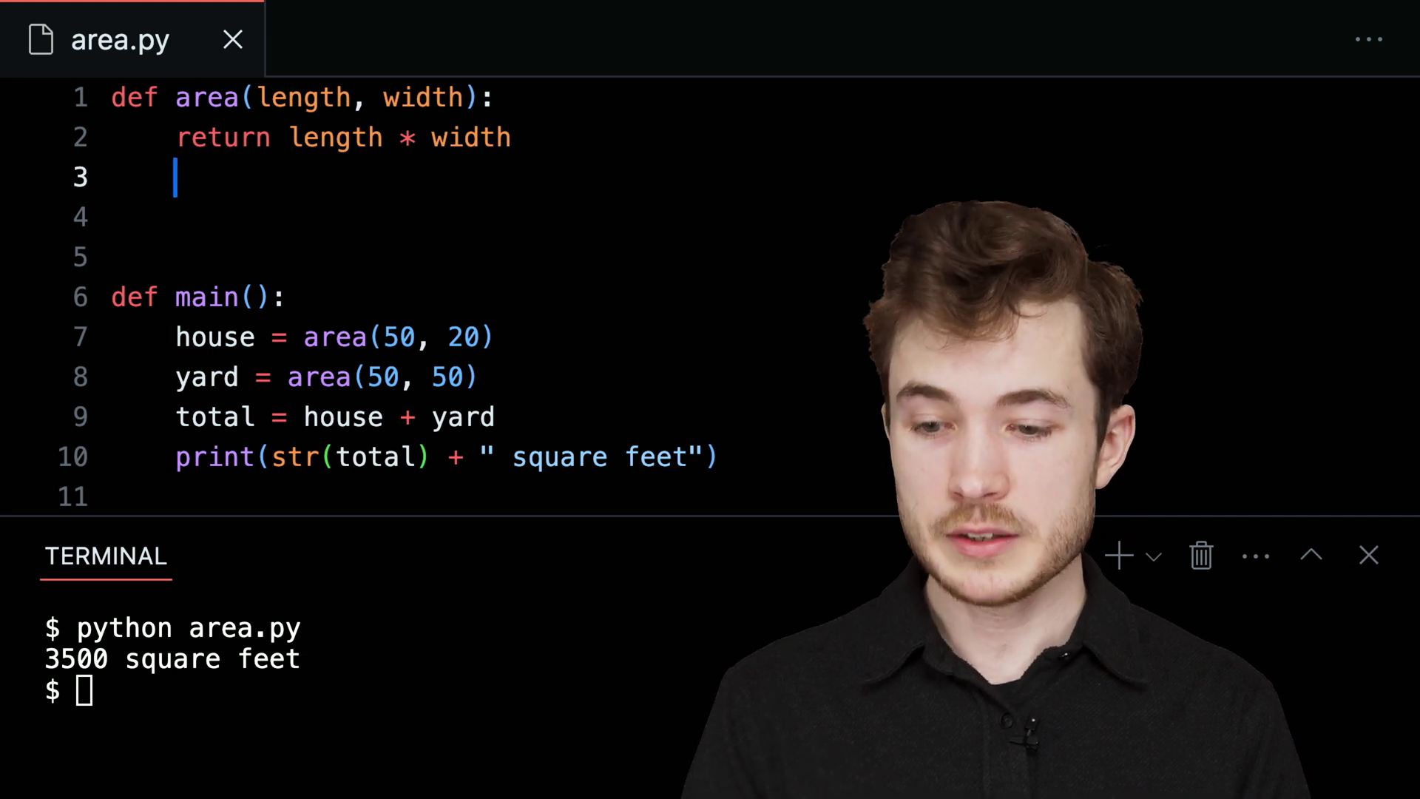
key("BackSpace")
key("Up")
key("Return")
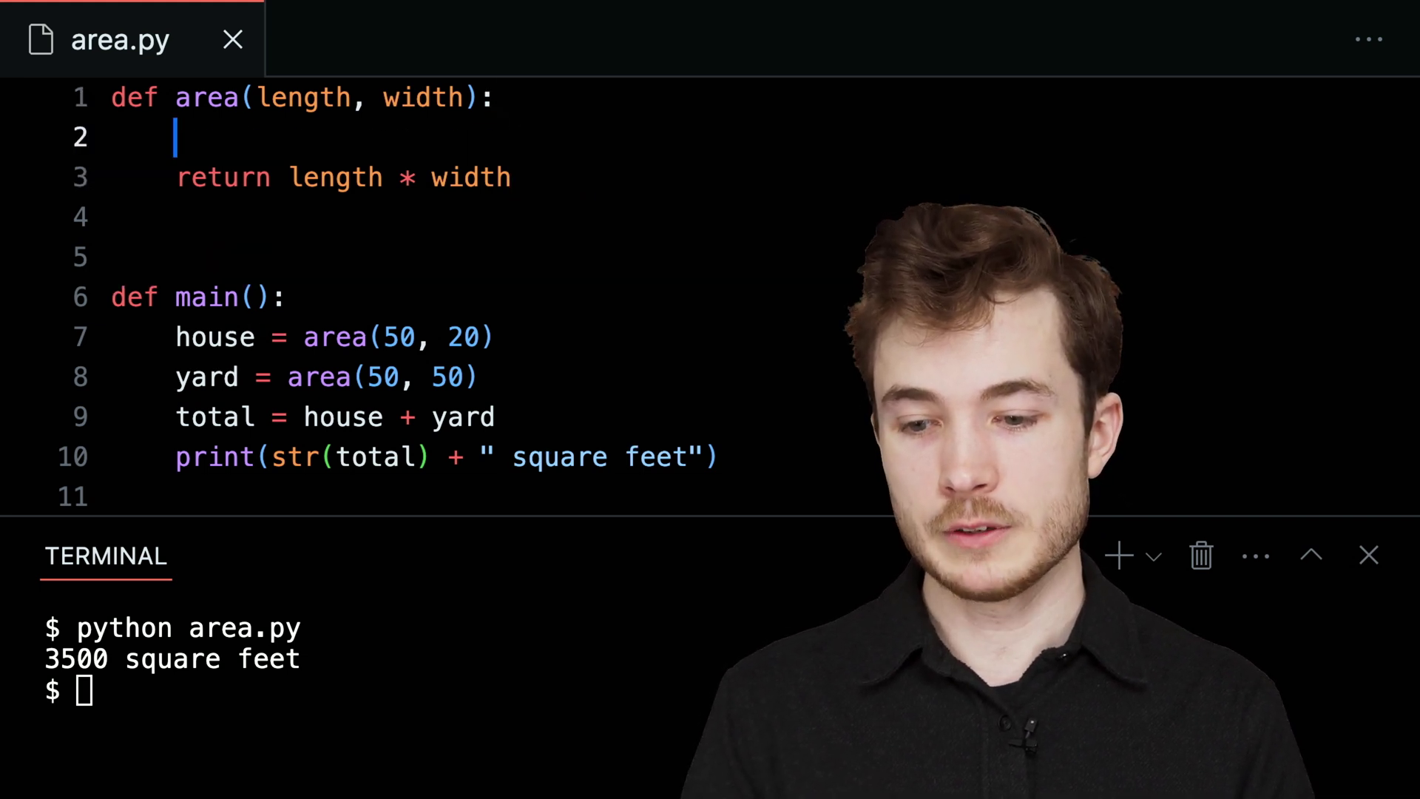
type("print(str(length * width))")
Append " square feet" to area's print and change main's message to " total square feet"
left_click(560, 176)
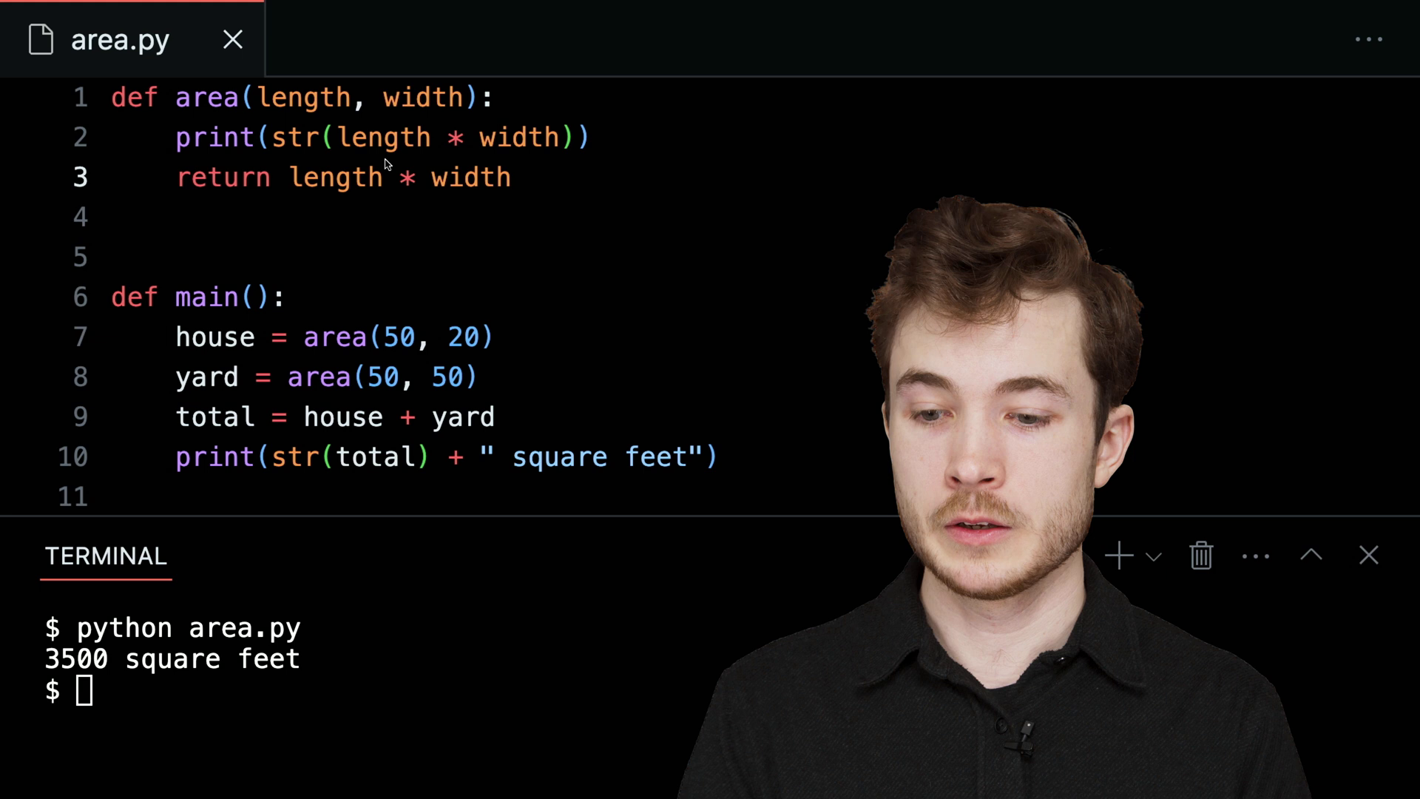
left_click(402, 142)
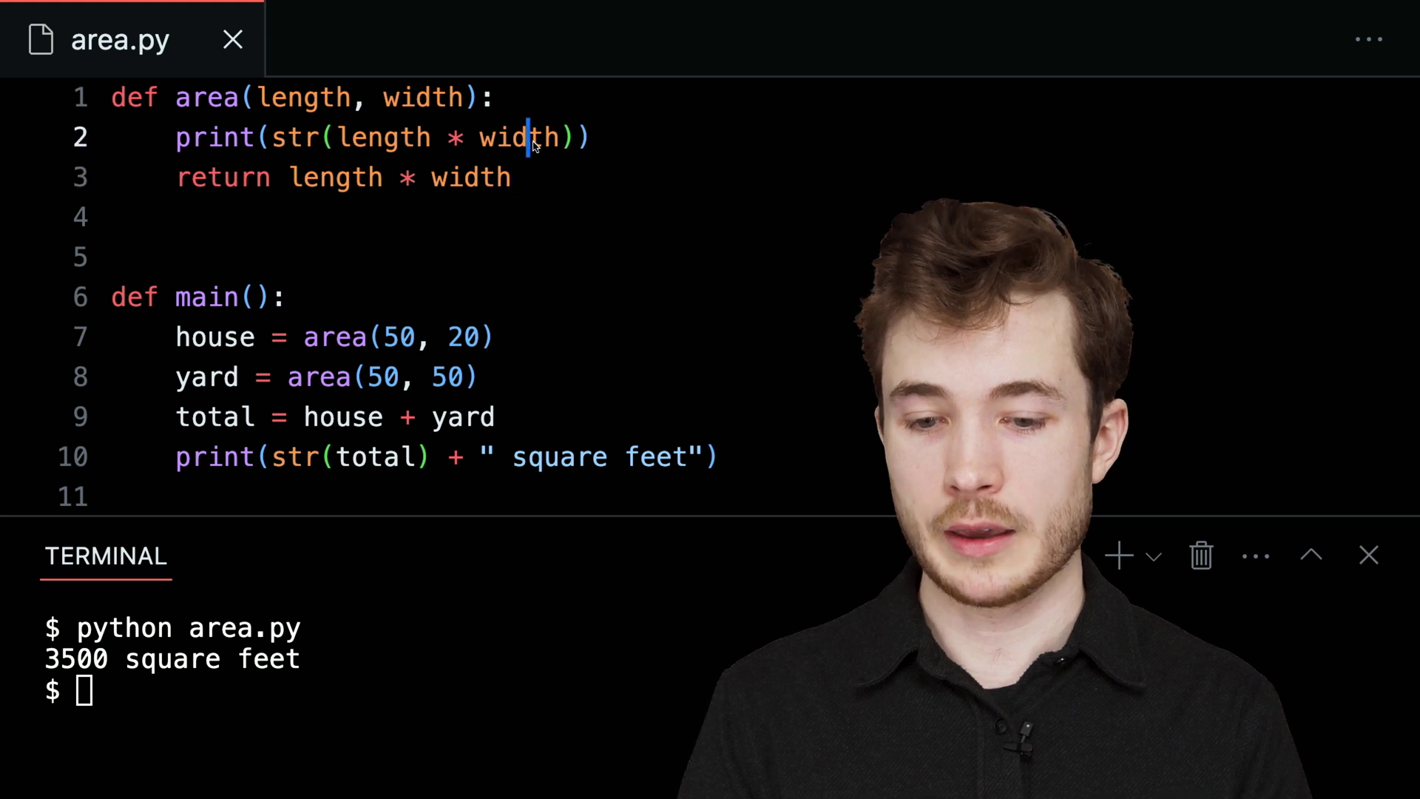
type("+ ")
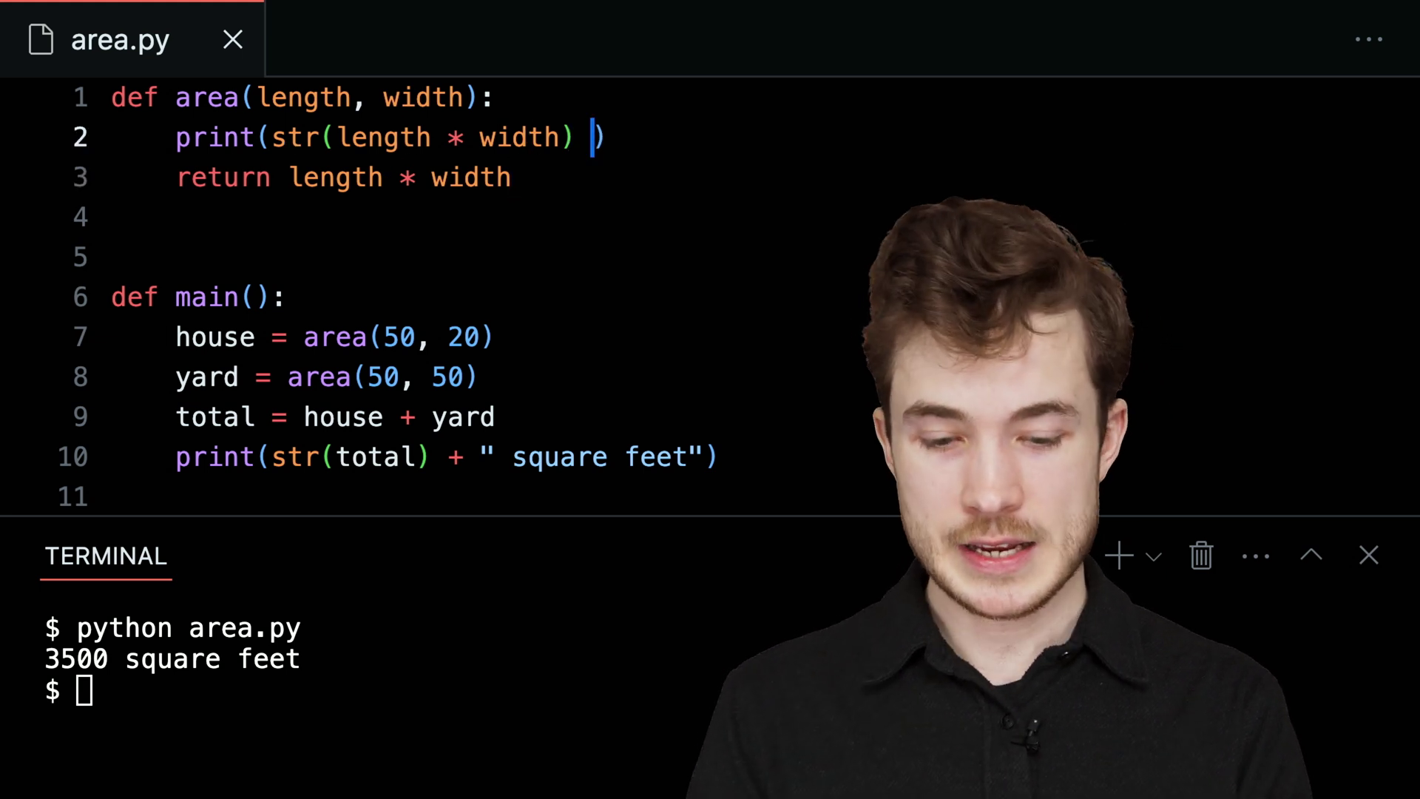
type("\" square feet")
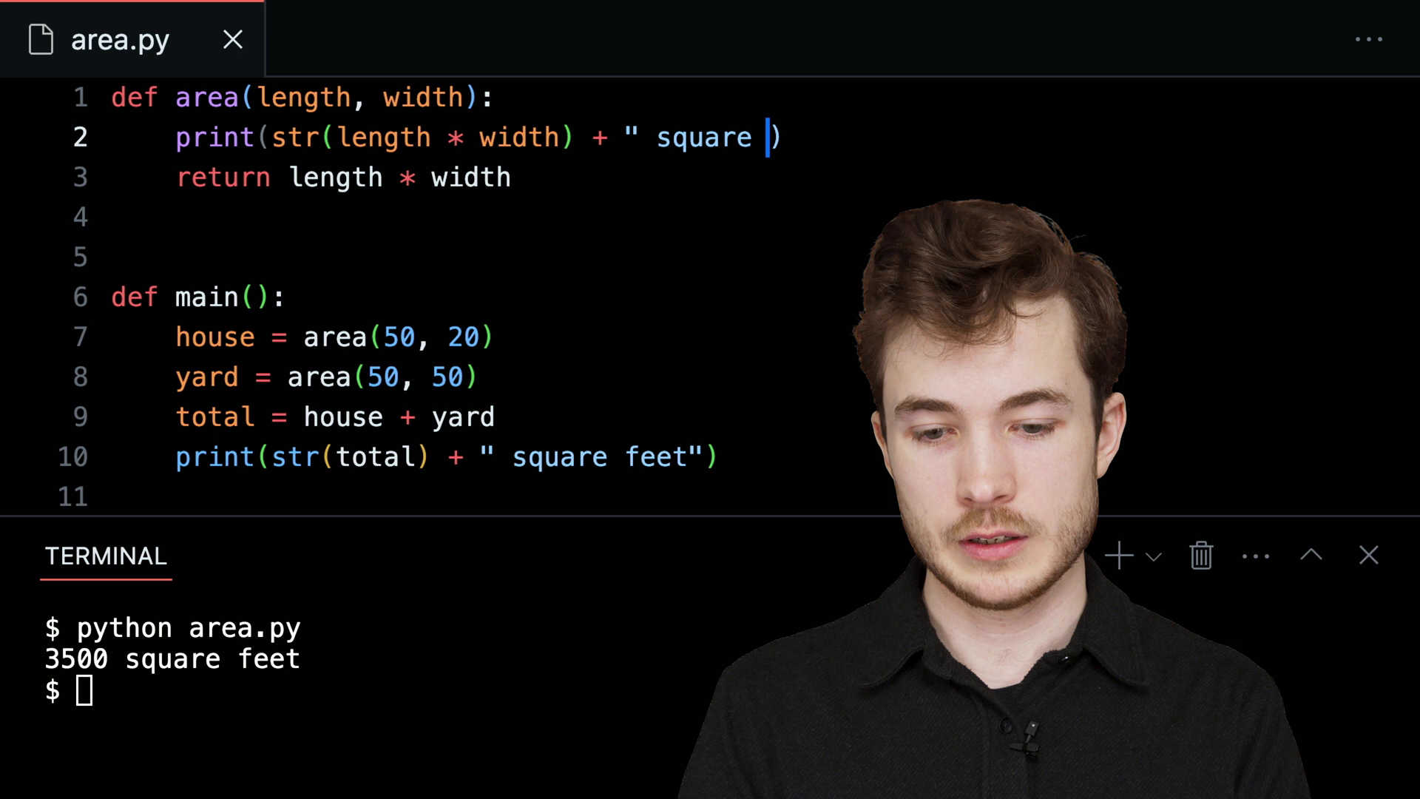
type("\"")
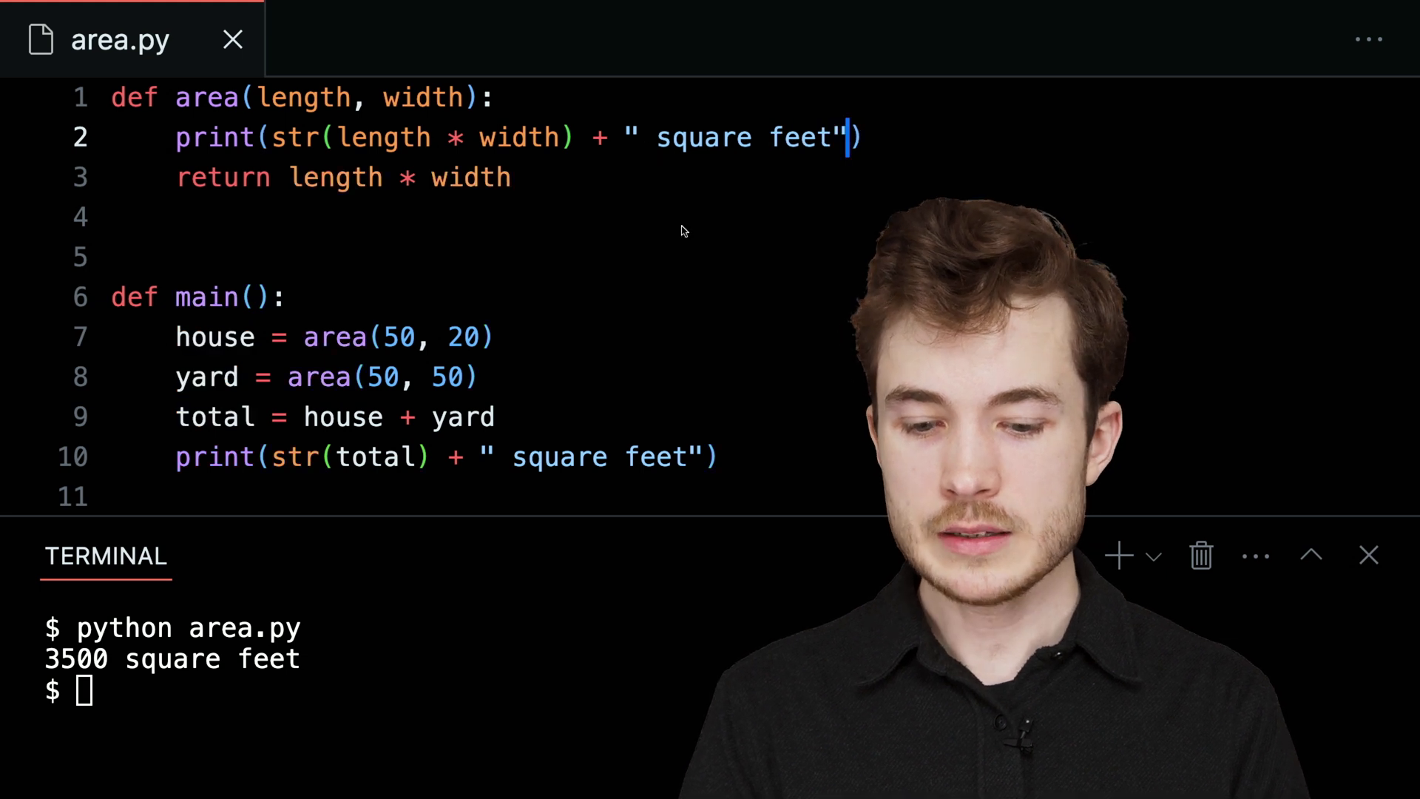
left_click(511, 456)
type("total")
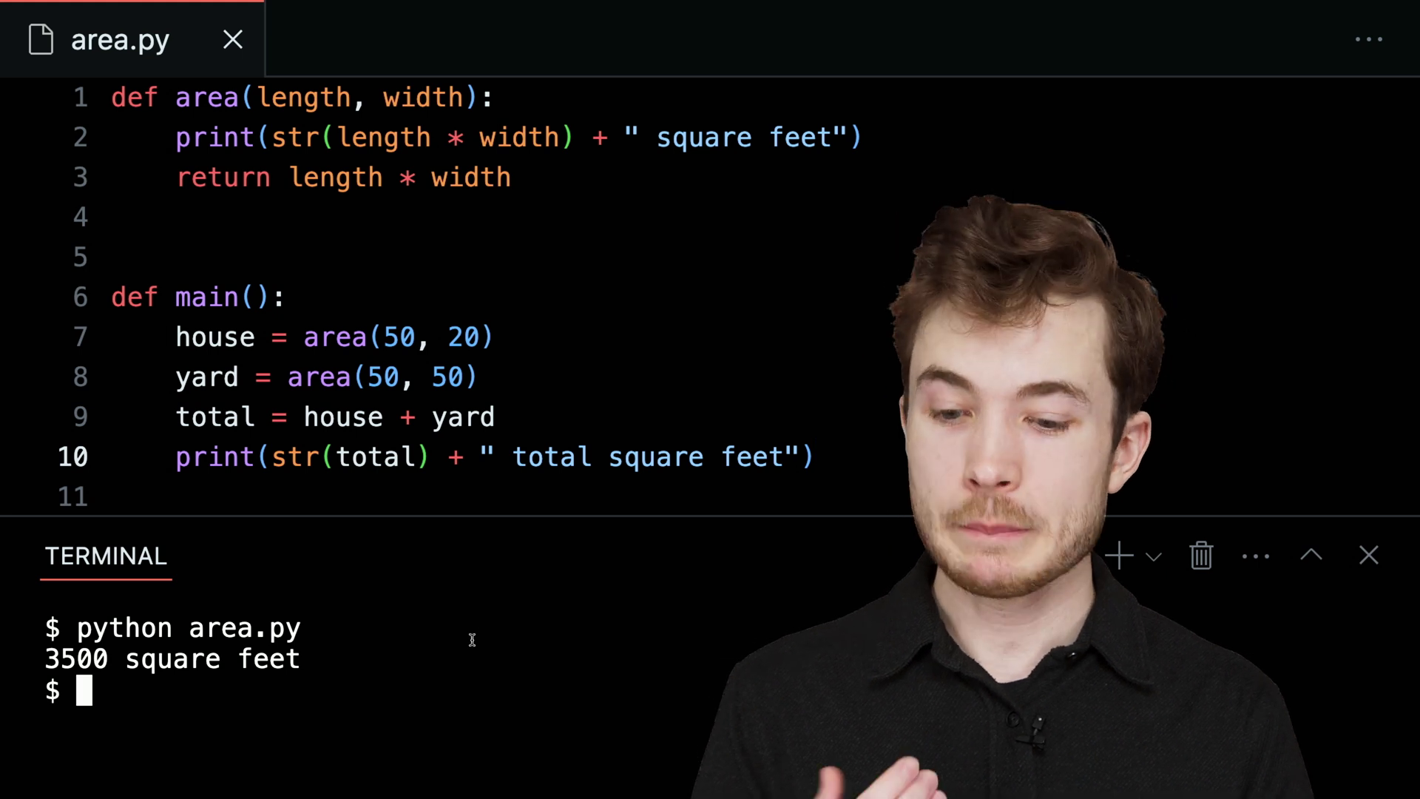
left_click(343, 337)
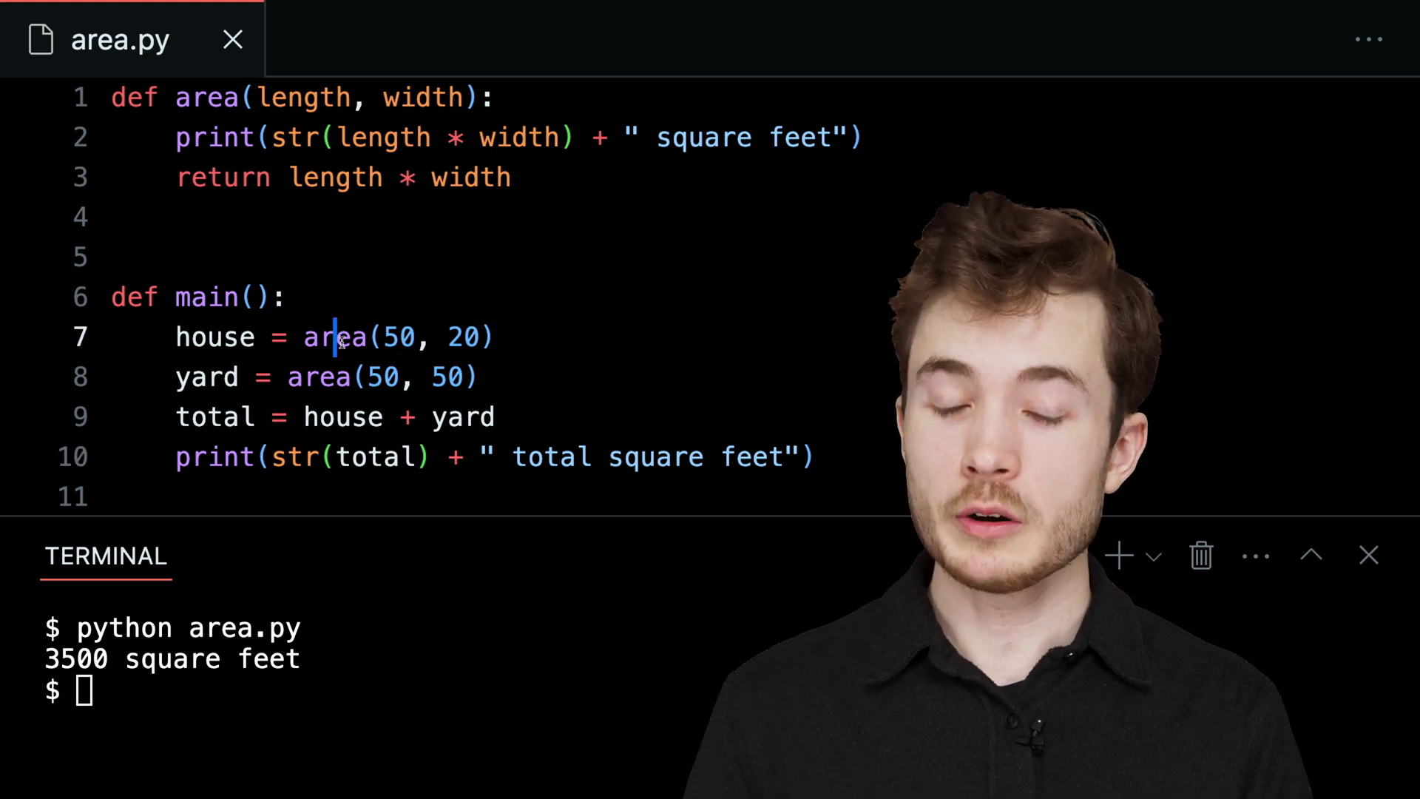
left_click(398, 336)
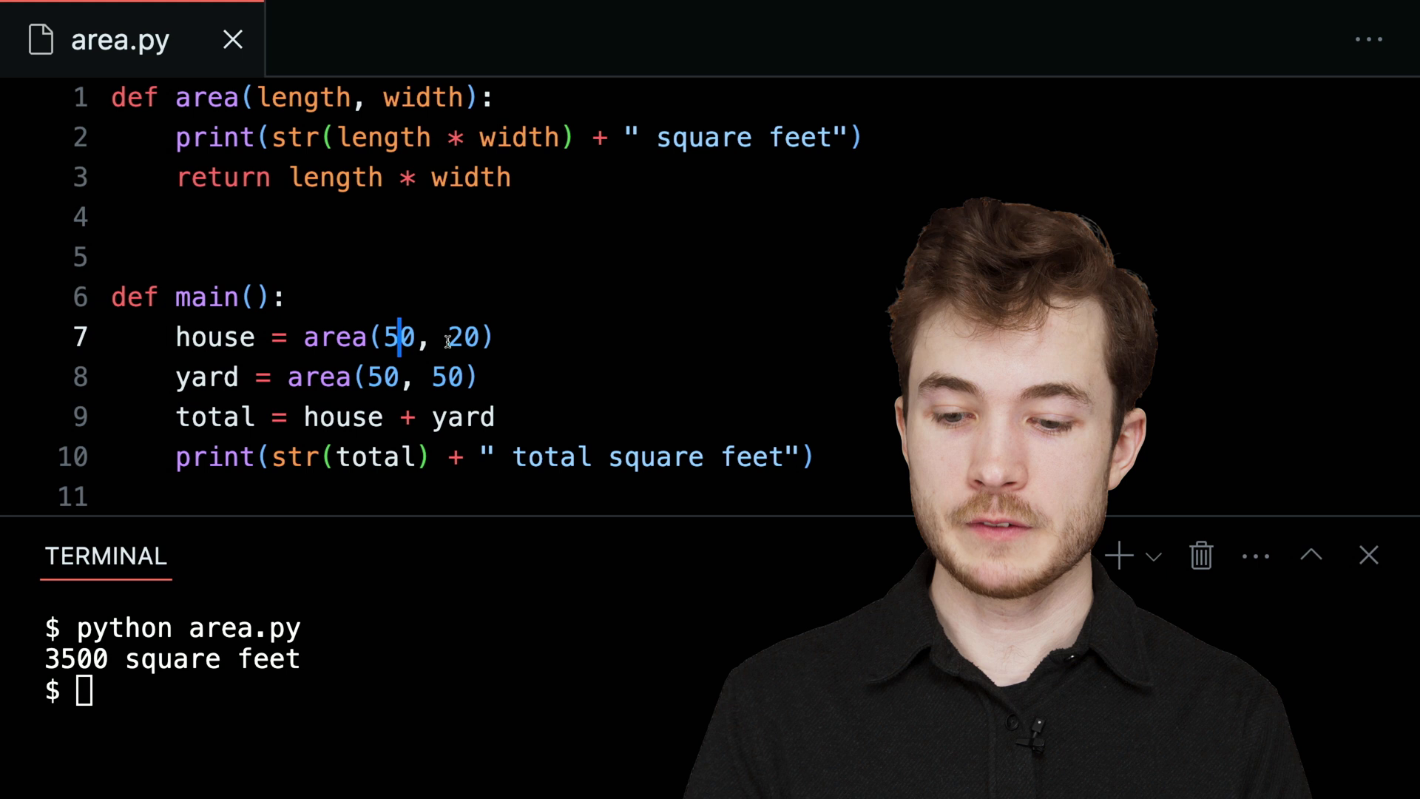
left_click(462, 336)
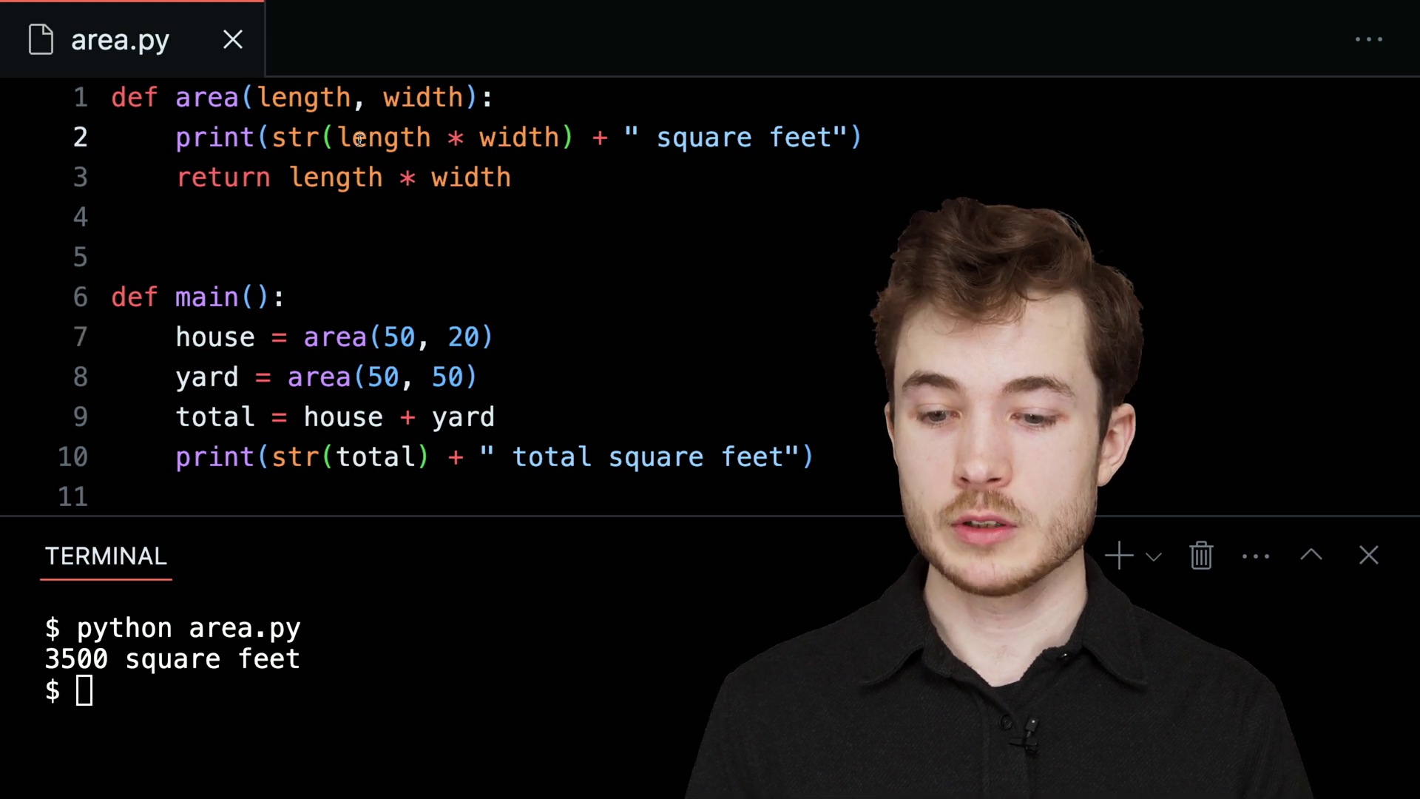
left_click(319, 338)
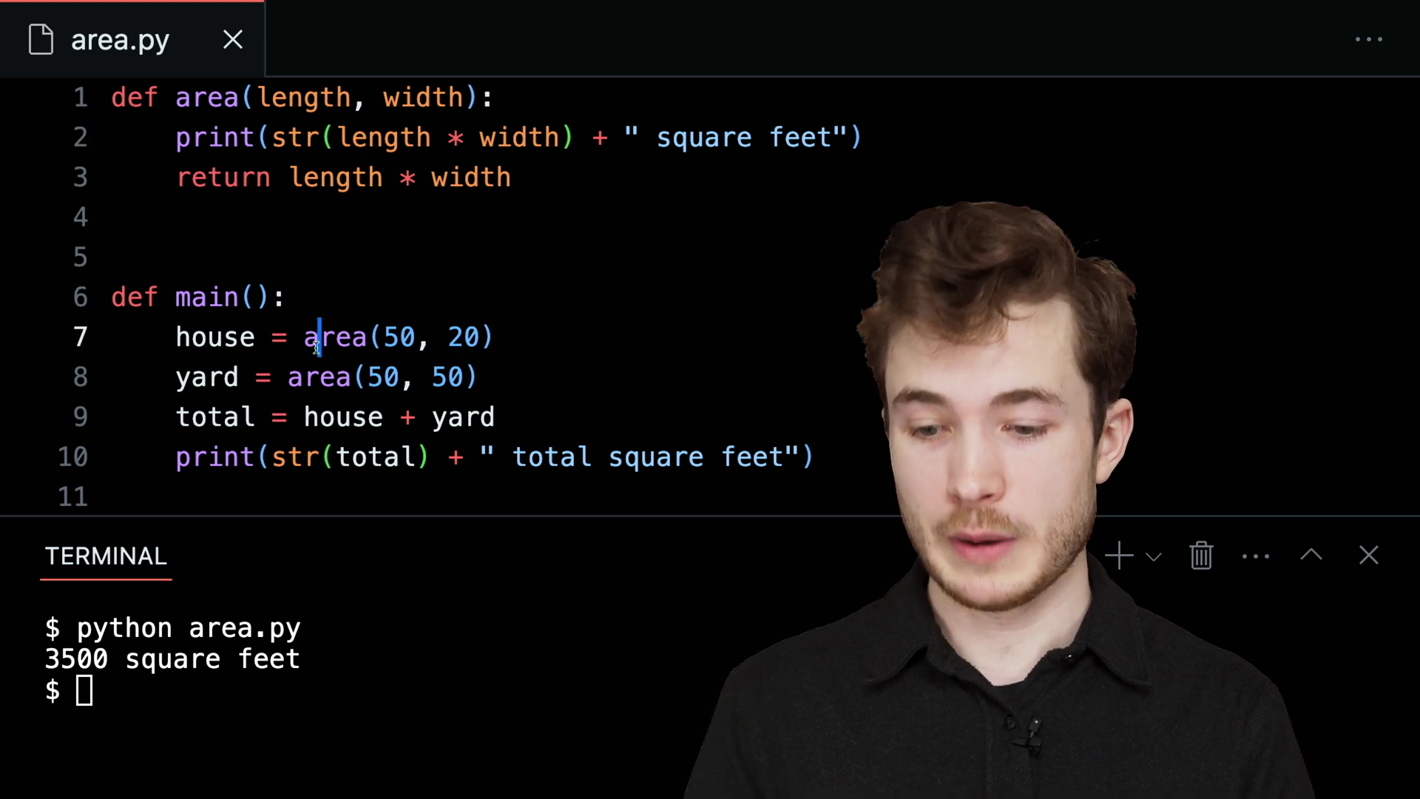
left_click(478, 177)
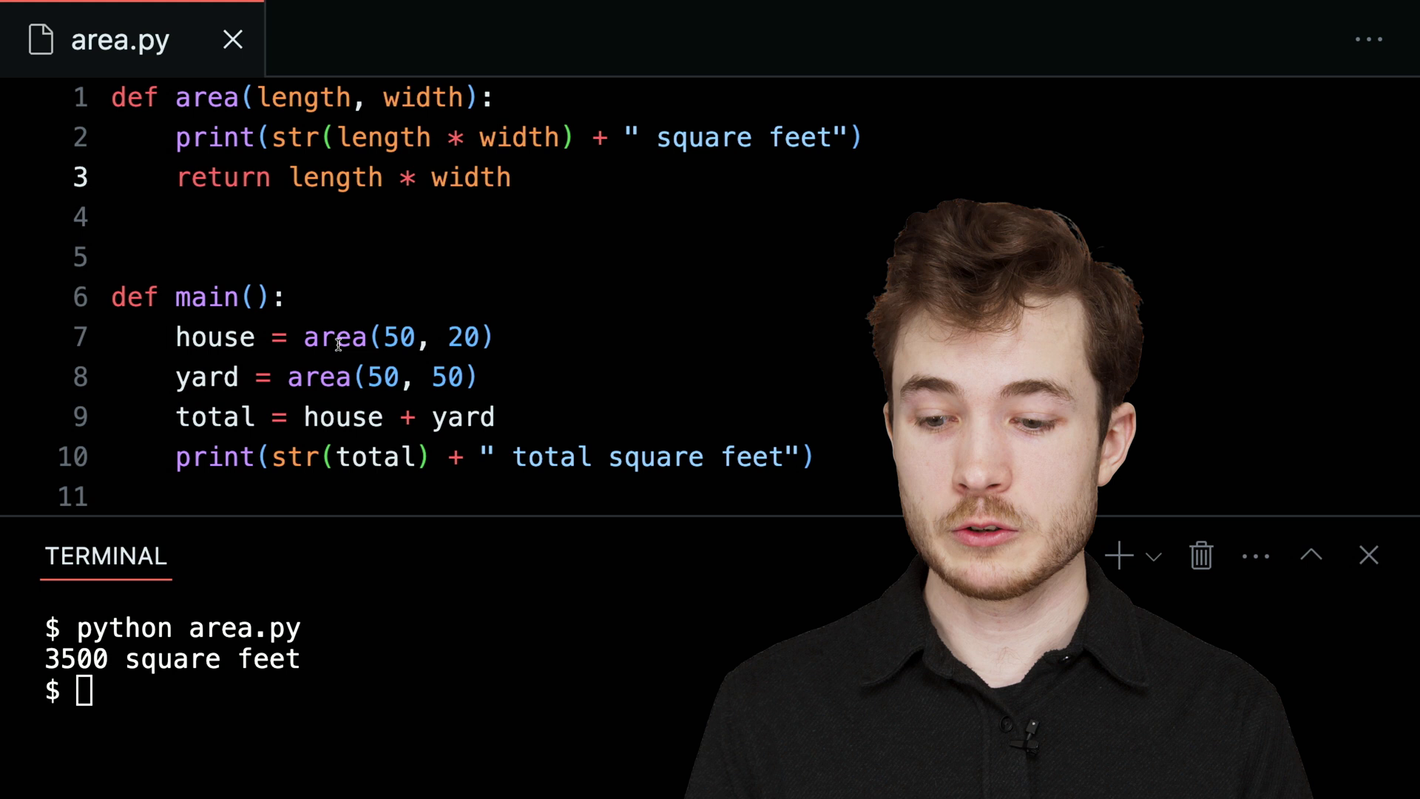
left_click(196, 338)
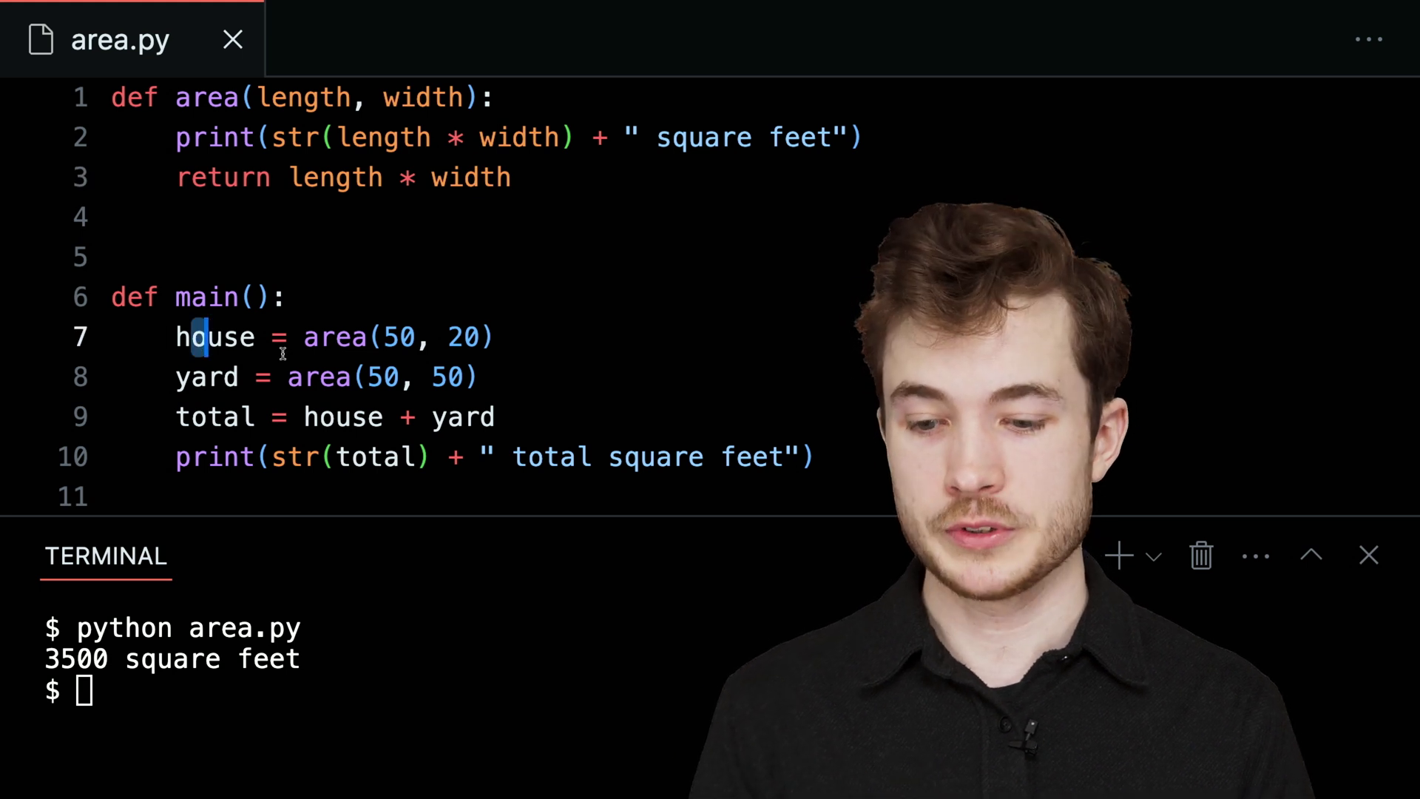
left_click(326, 377)
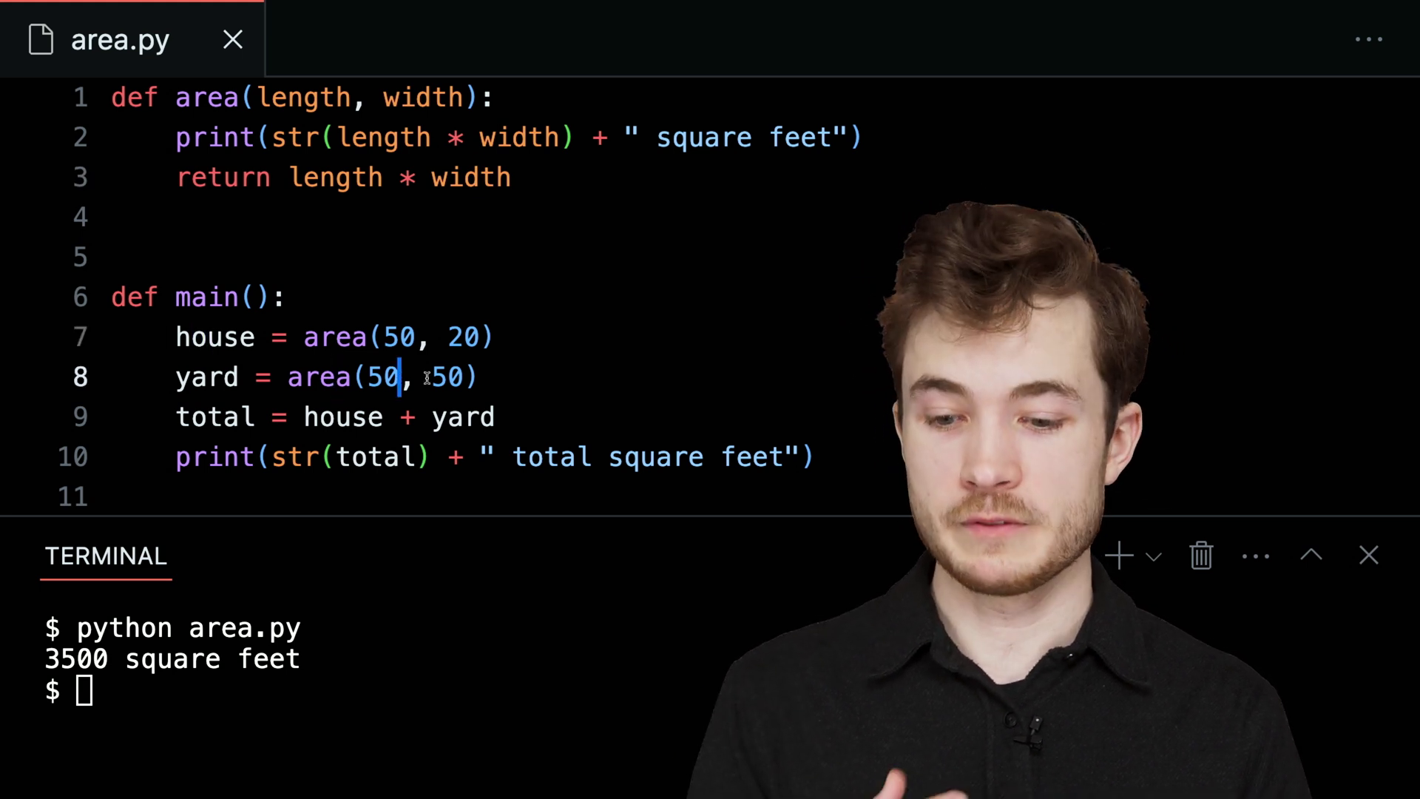
left_click(452, 377)
left_click(381, 378)
left_click(479, 377)
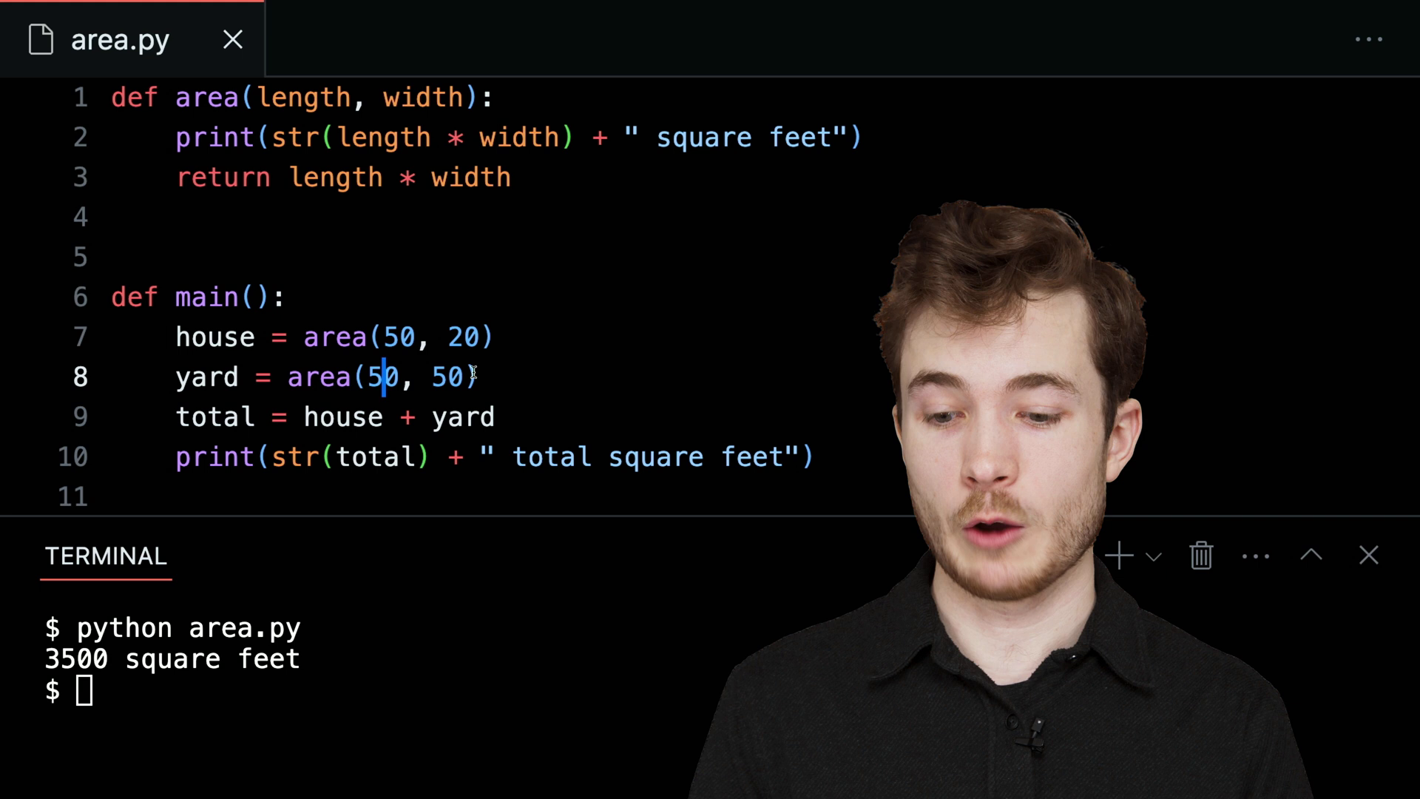
left_click(466, 418)
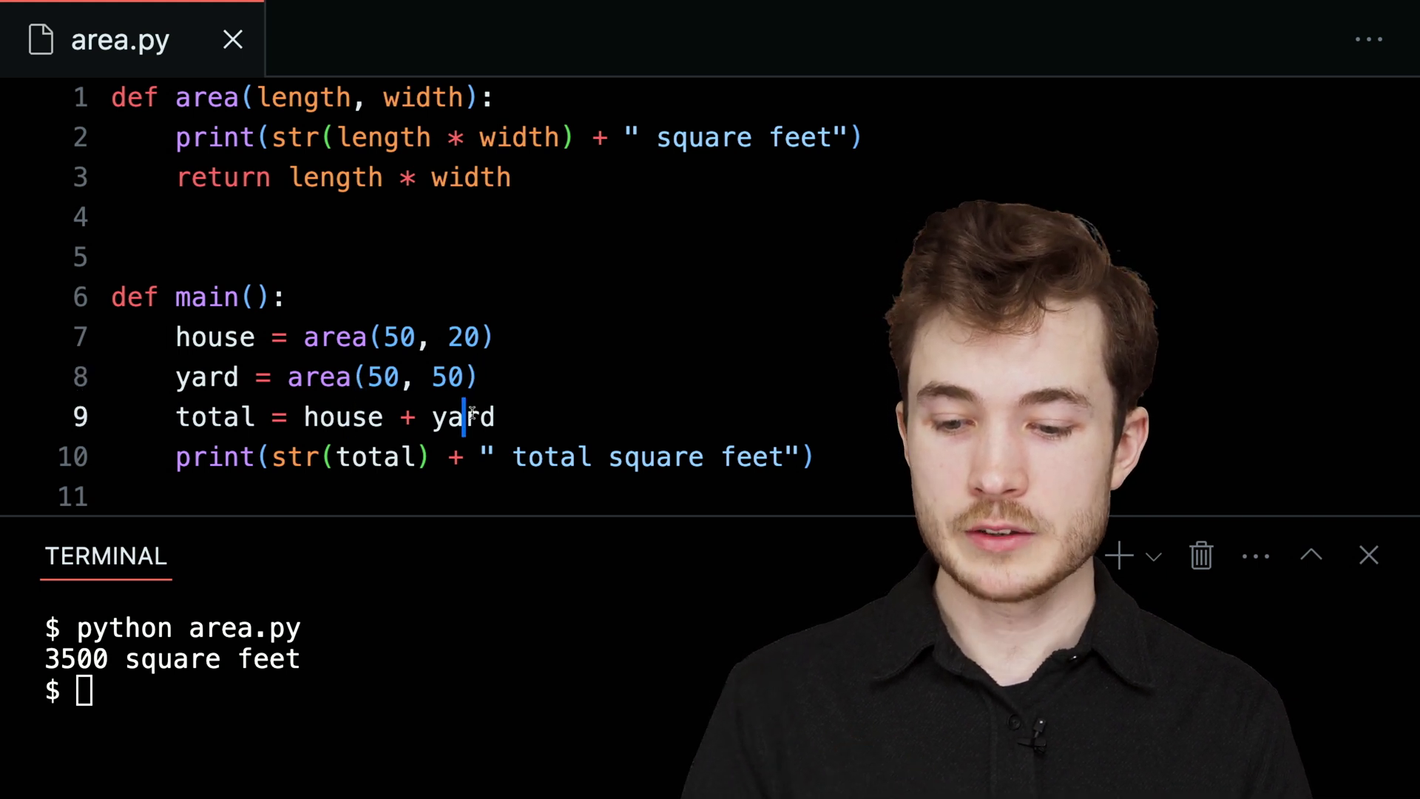
left_click(238, 417)
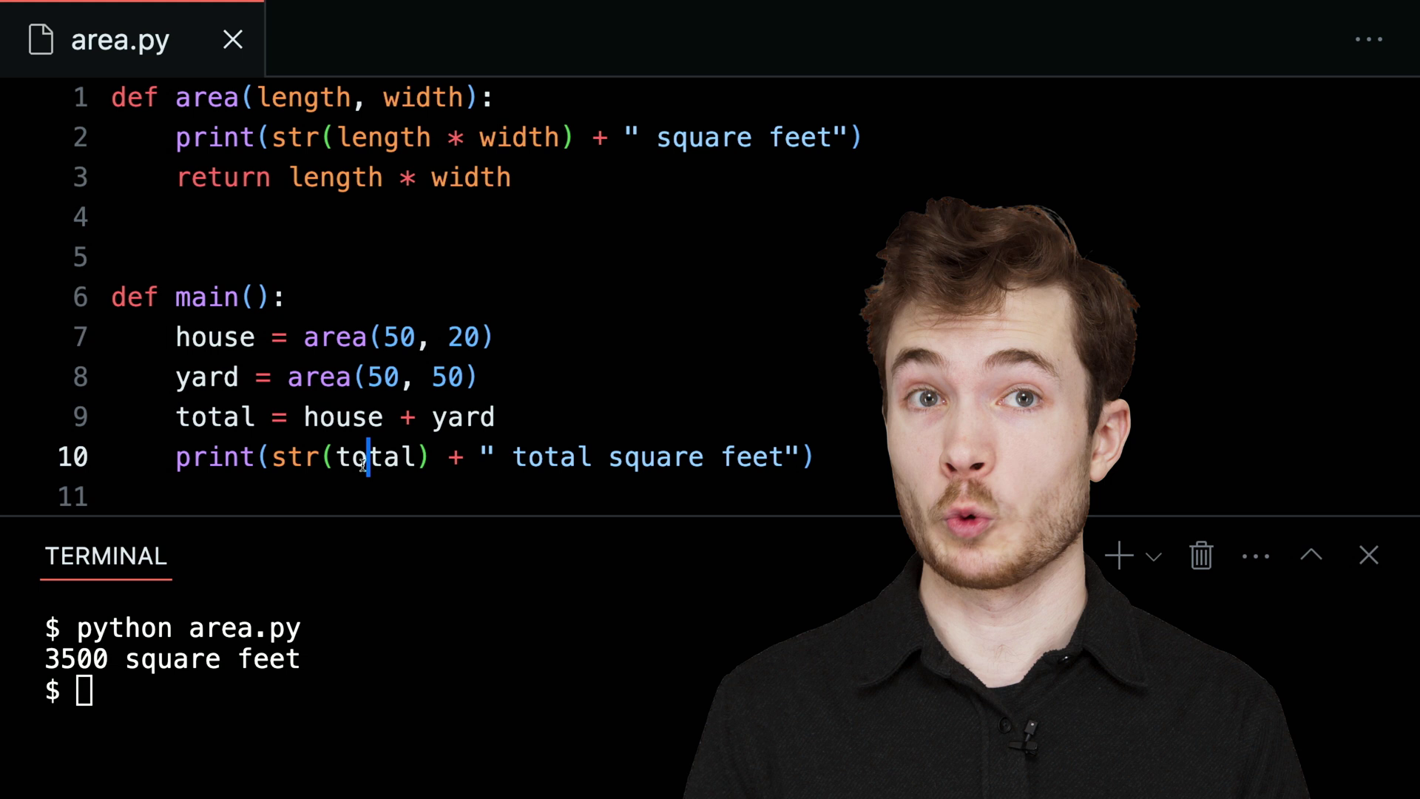
Clear the terminal and rerun python area.py, showing 1000, 2500 and 3500 total square feet
left_click(321, 690)
key("ctrl+l")
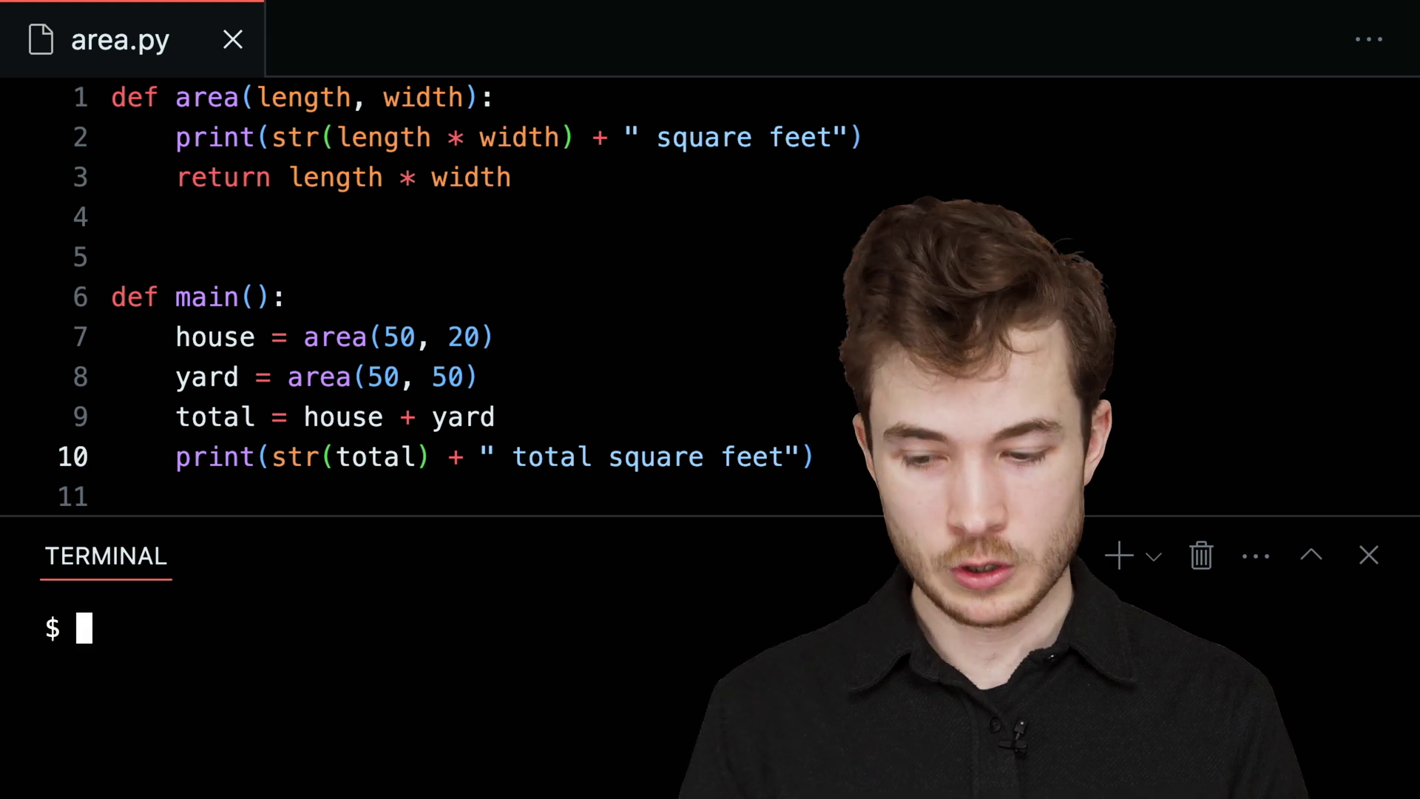
type("python area.py")
key("Return")
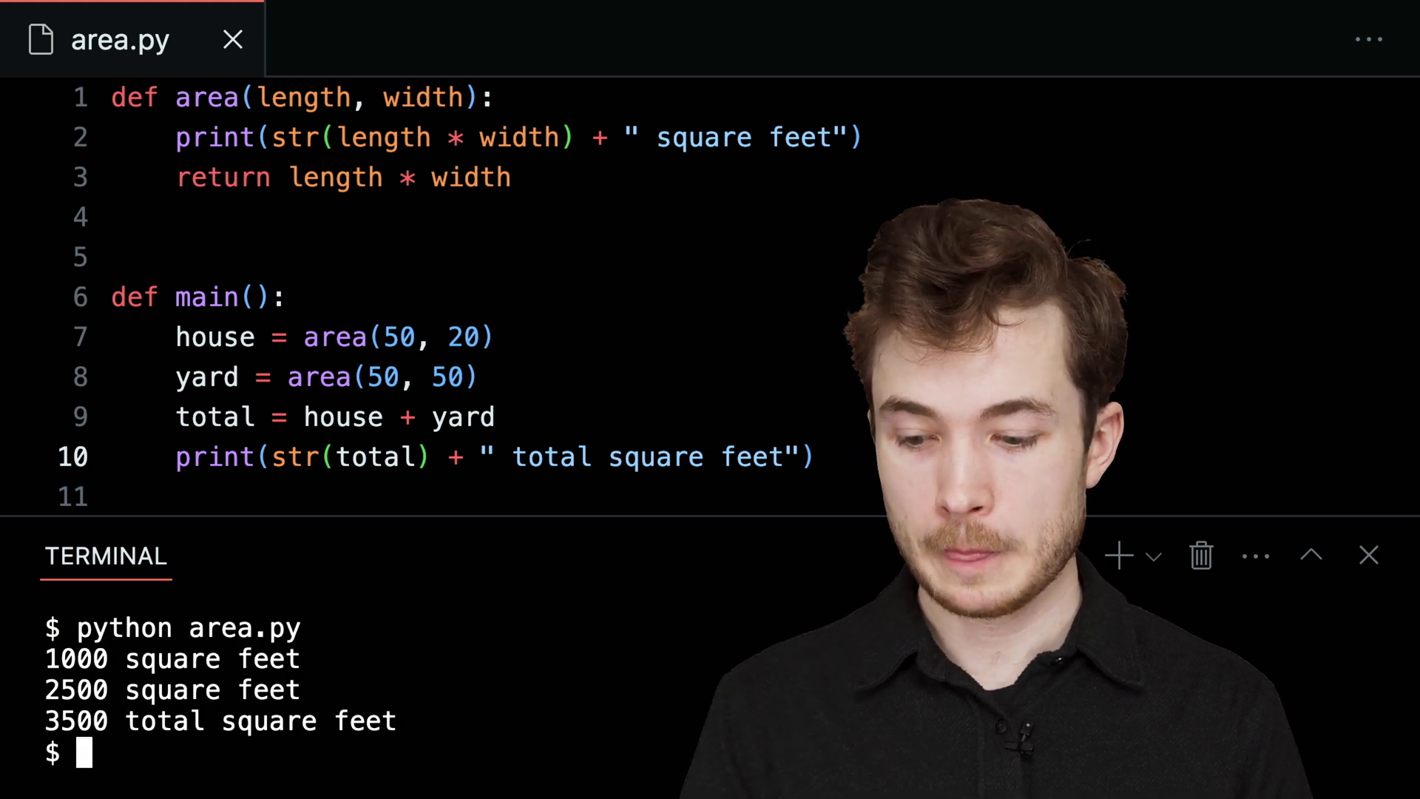